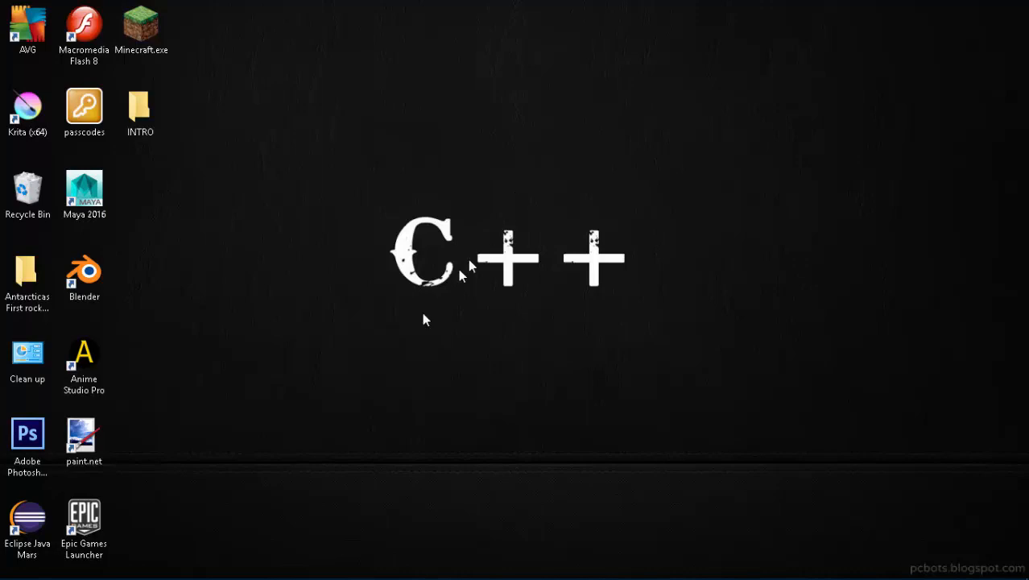
- Create a new folder on the desktop named "Test Game"
right_click(419, 212)
mouse_move(297, 370)
click(165, 368)
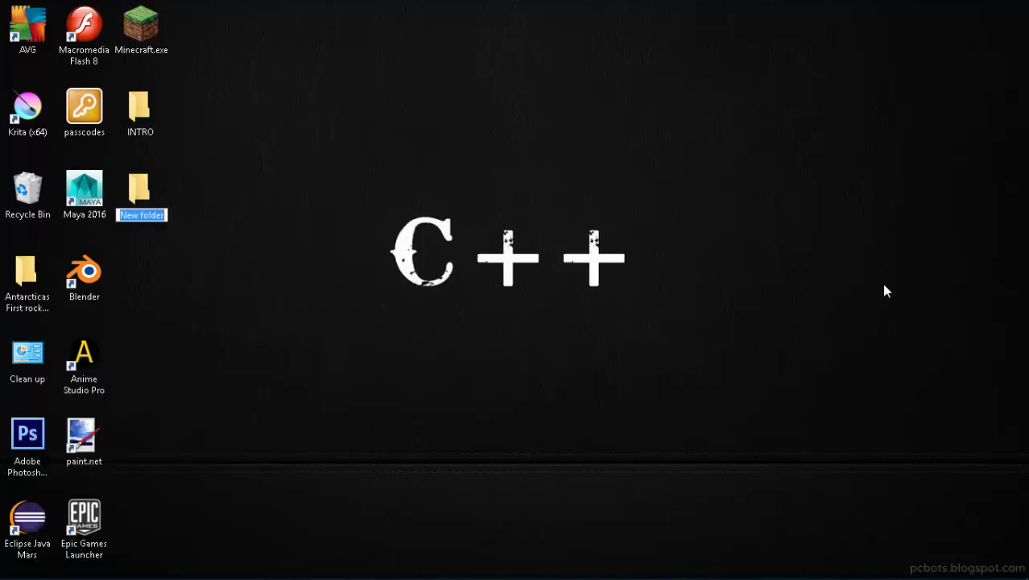
text(Test)
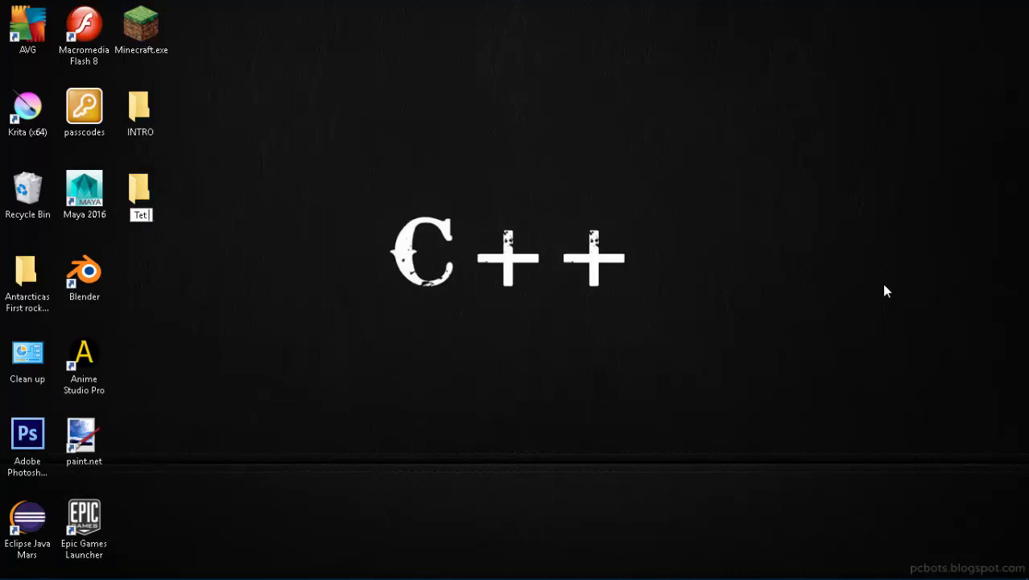
text( Game)
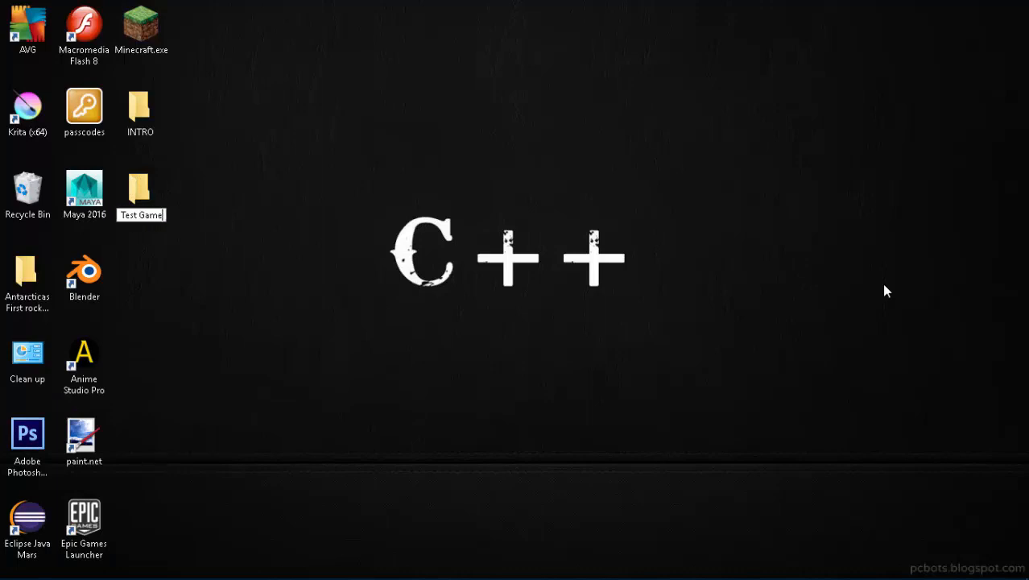
key(Return)
- Open Blender, dismiss the splash screen and set the render engine to Blender Game
double_click(91, 276)
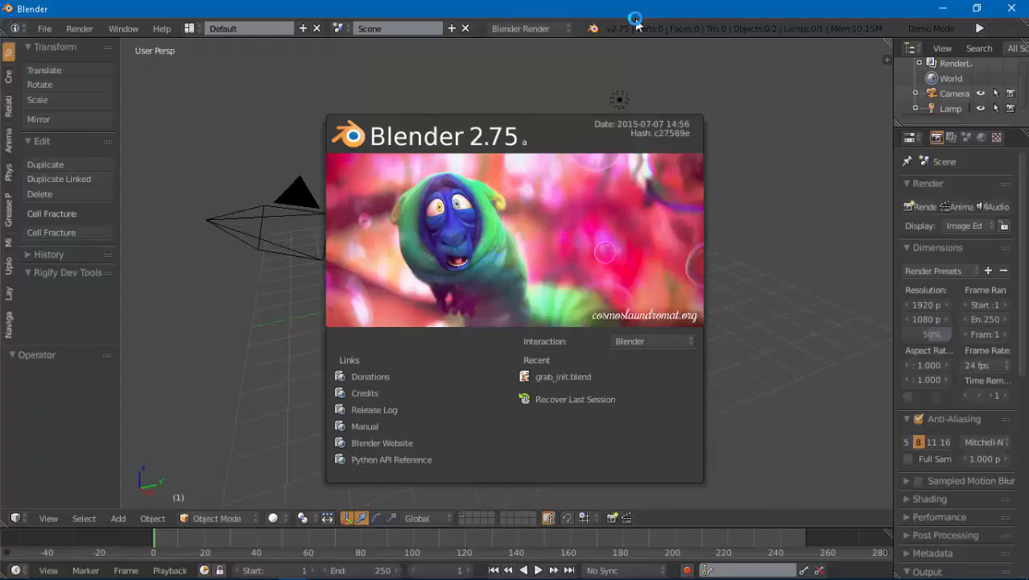
click(392, 233)
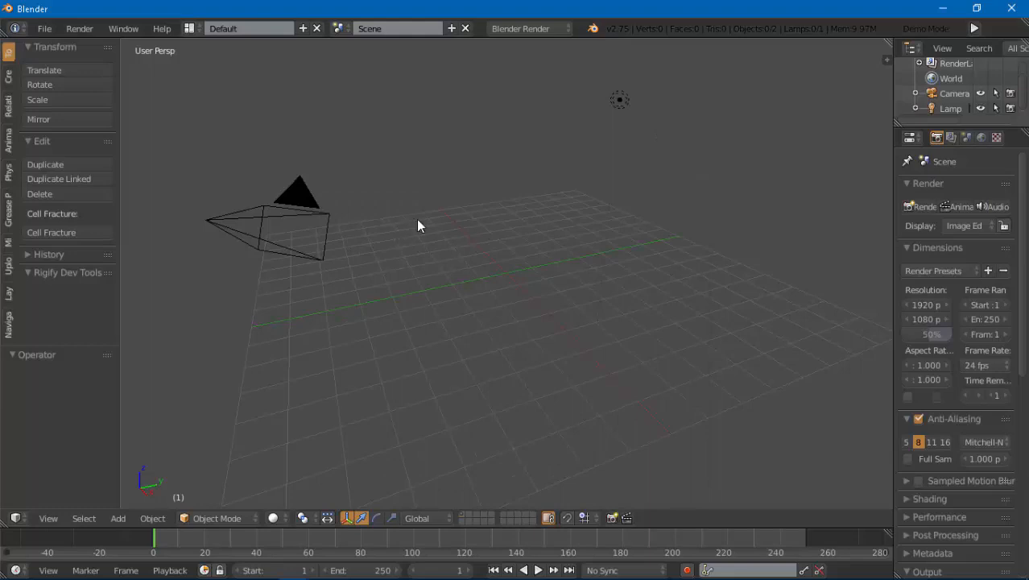
click(523, 29)
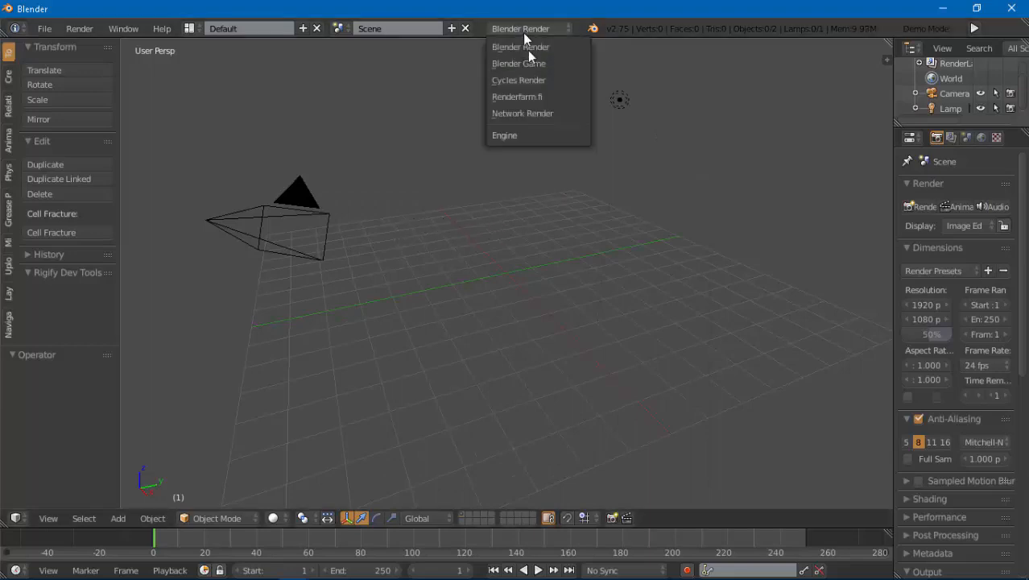
click(528, 63)
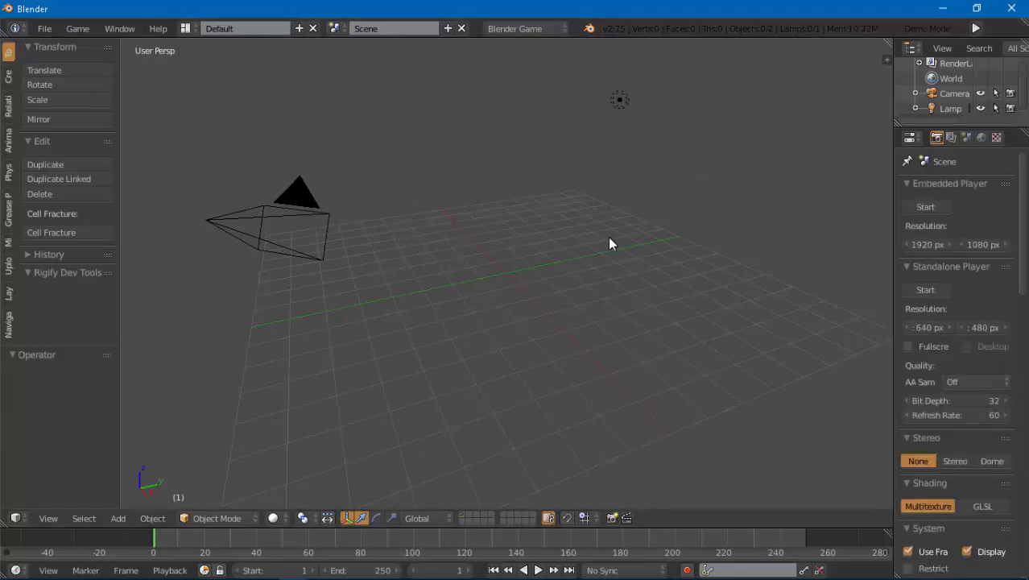
- Add a Grid mesh to the scene
middle_drag(609, 243, 352, 223)
middle_drag(558, 223, 664, 283)
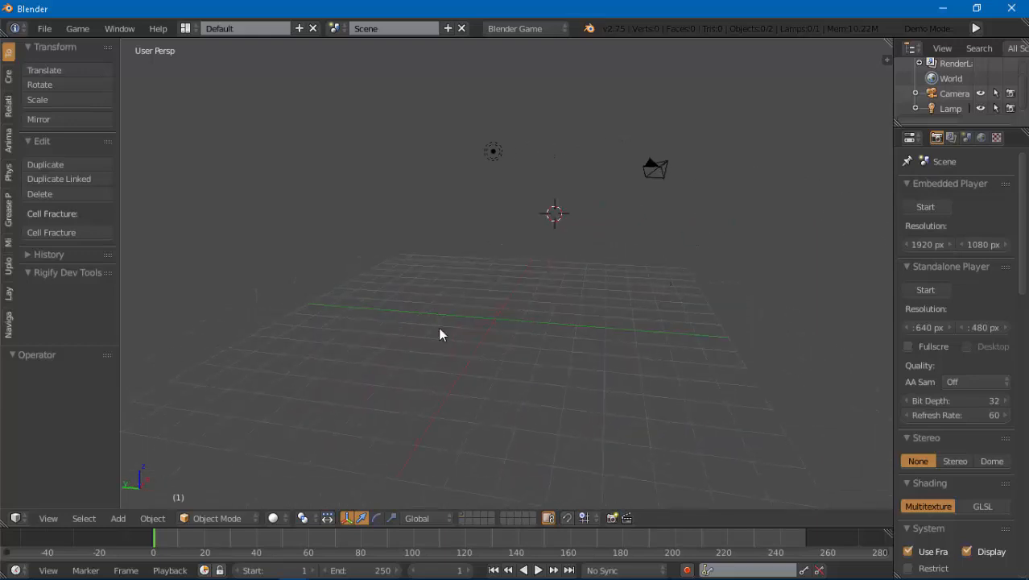
click(117, 517)
mouse_move(138, 500)
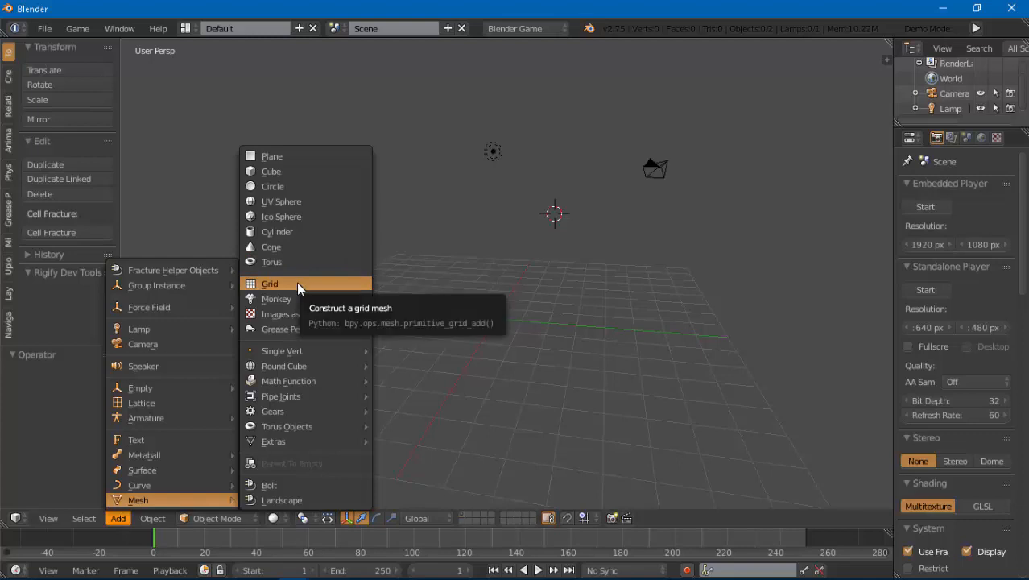
click(297, 281)
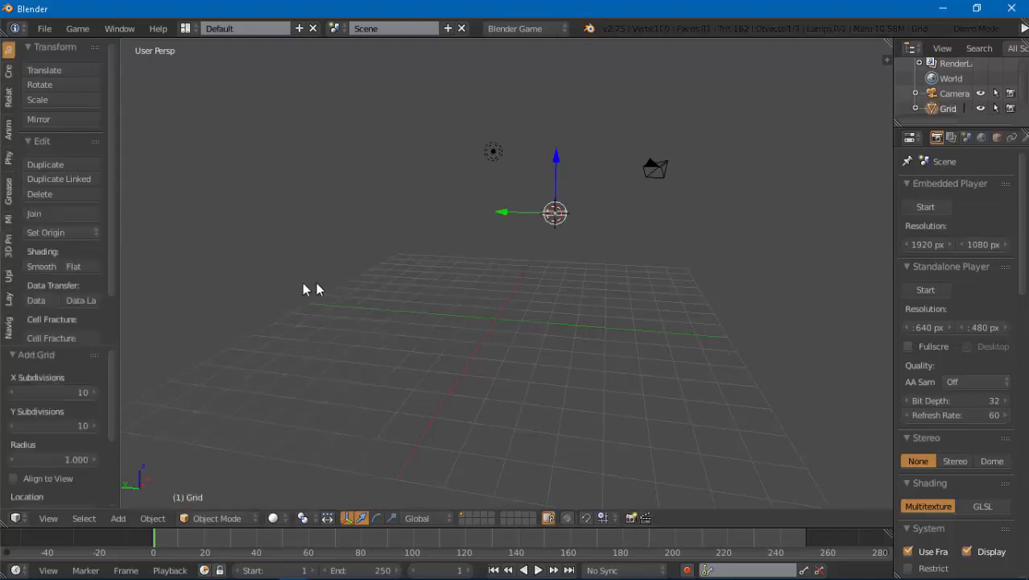
- Move the grid along the X, Y and Z axes until it sits near the scene's origin
drag(555, 184, 558, 227)
middle_drag(594, 257, 499, 283)
drag(865, 315, 551, 363)
middle_drag(529, 321, 698, 322)
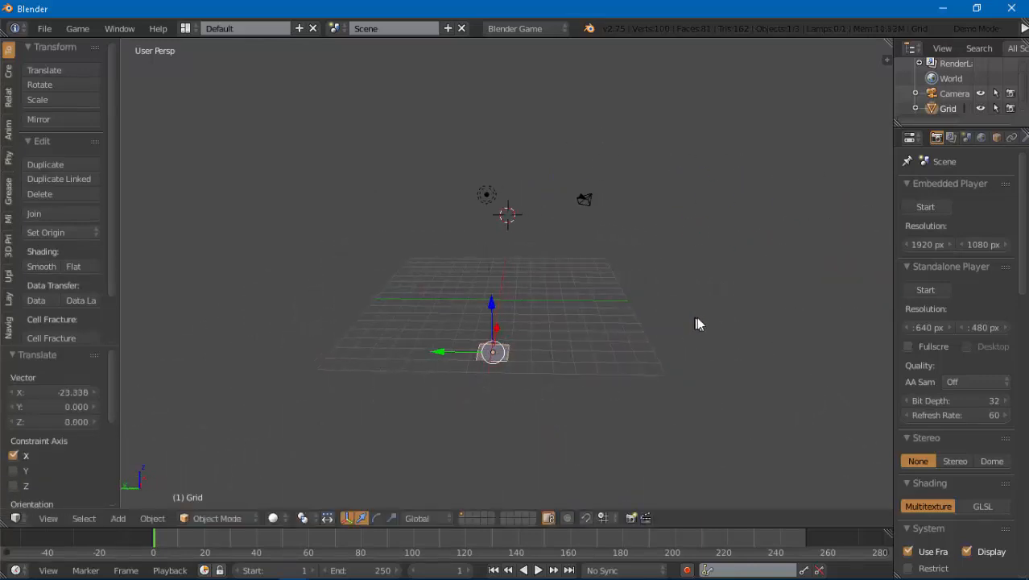
drag(496, 316, 495, 248)
middle_drag(561, 280, 433, 290)
drag(554, 282, 549, 283)
middle_drag(495, 297, 602, 298)
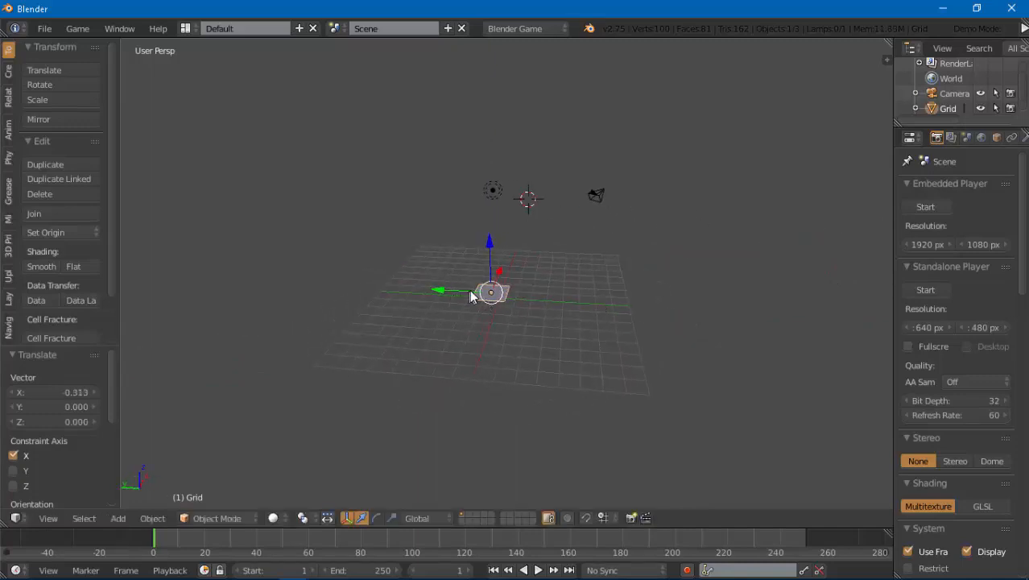
click(463, 285)
drag(458, 290, 469, 295)
- Scale the grid up uniformly by a factor of about 9.4
scroll(507, 319, up, 5)
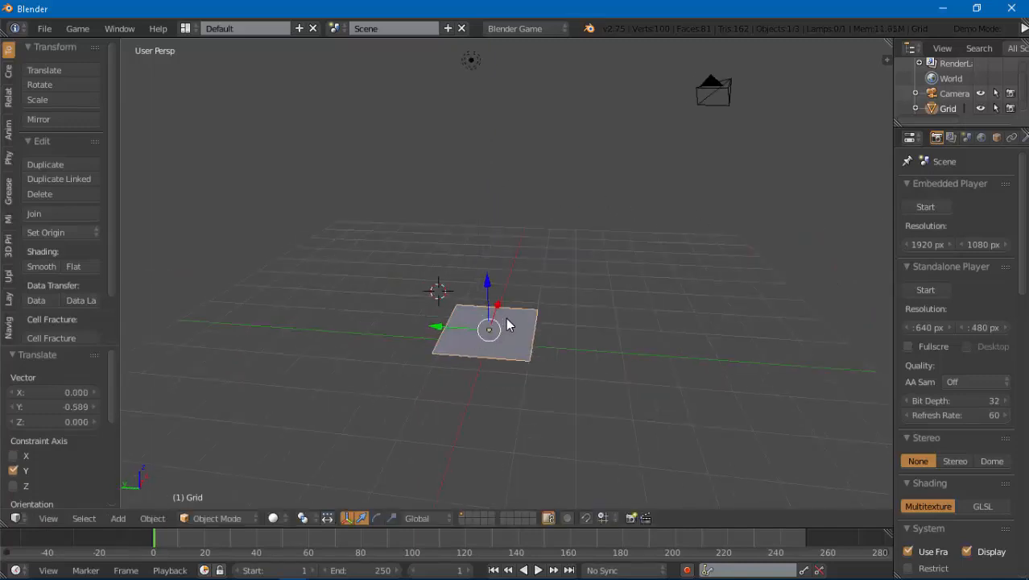
middle_drag(508, 320, 529, 320)
scroll(529, 320, down, 10)
key(s)
click(419, 360)
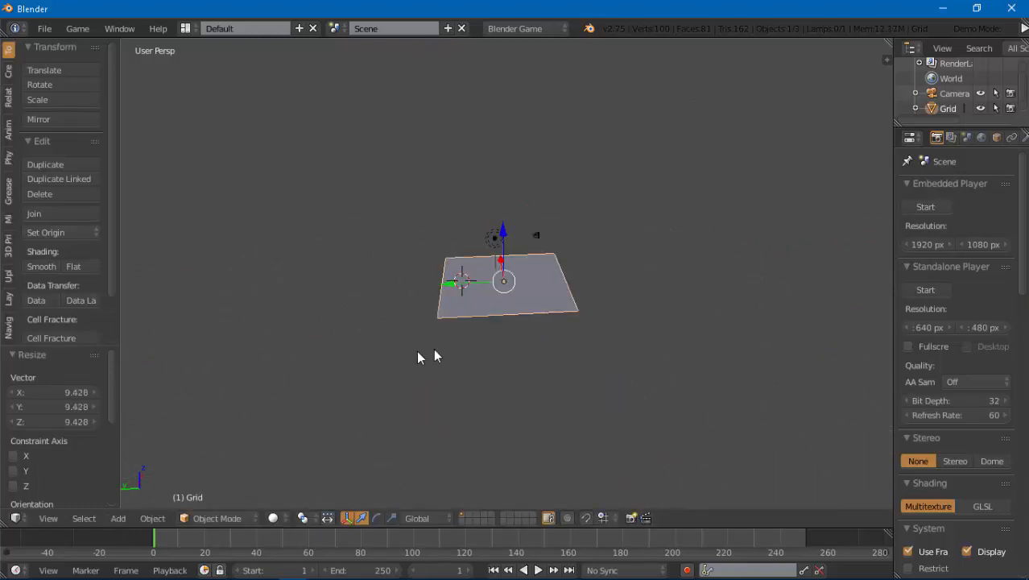
- Enter Edit Mode on the grid and switch to face selection
scroll(520, 314, up, 4)
key(Tab)
click(605, 308)
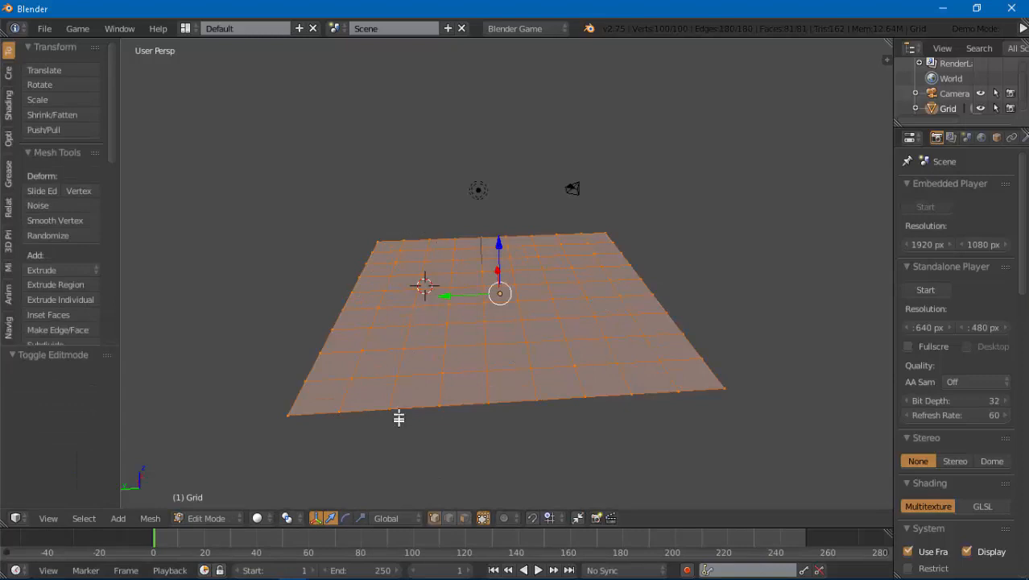
click(463, 518)
- Raise one face near the grid's front edge and lower a face toward the back by about 1.23 units
right_click(467, 358)
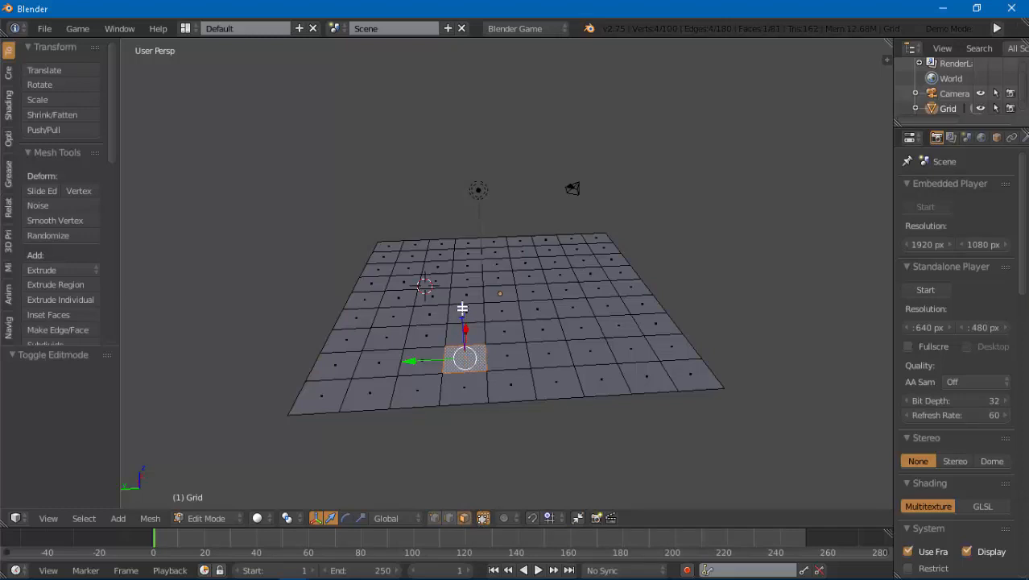
drag(463, 306, 462, 284)
right_click(561, 273)
drag(563, 268, 556, 298)
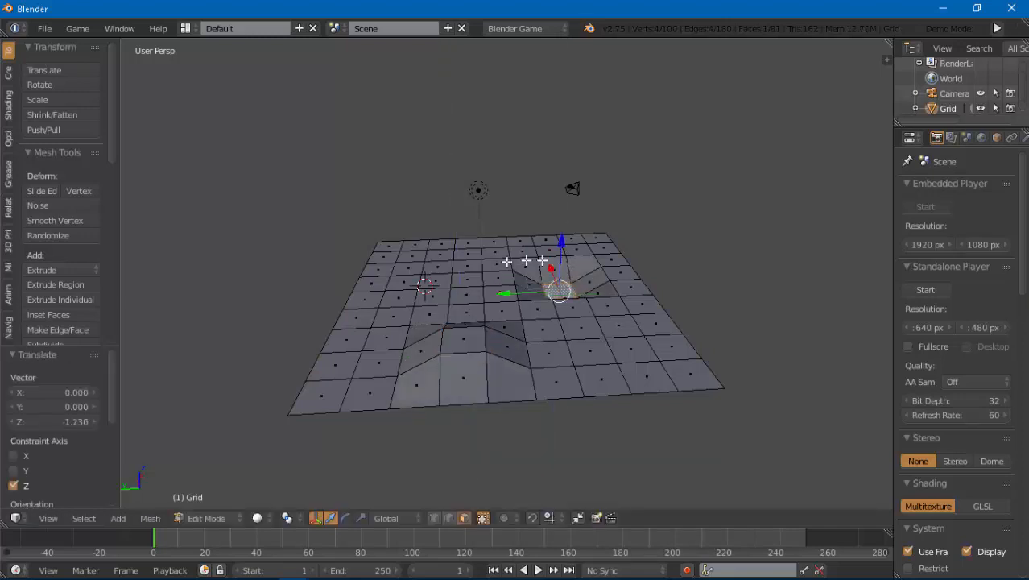
- Raise a face near the grid's far left corner by about 1.7 units and rotate the face beside it about -30°
right_click(415, 280)
drag(398, 250, 396, 226)
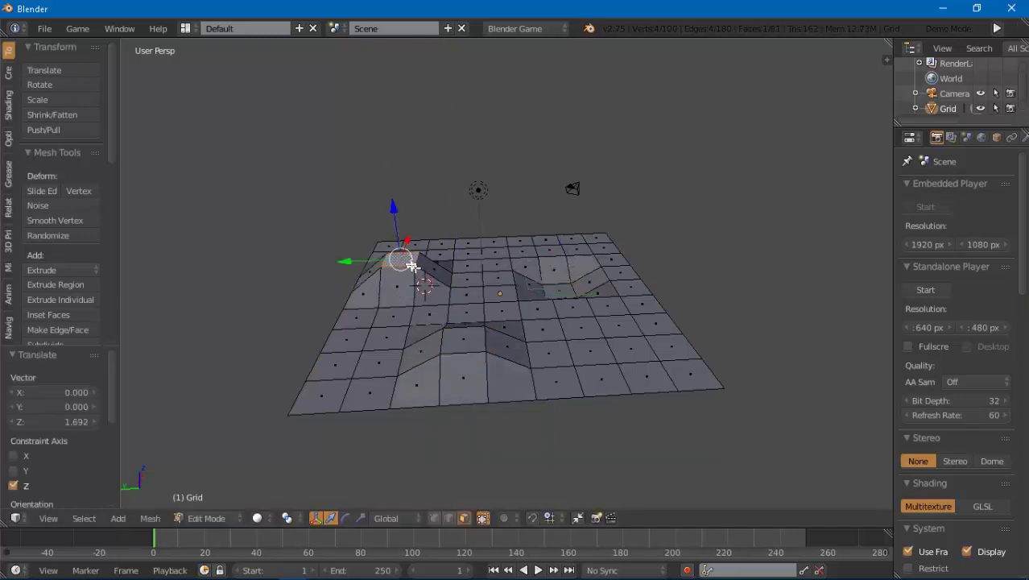
right_click(430, 265)
key(r)
click(478, 238)
- Raise a face near the grid's right edge by about 2 units and rotate it about -17°
right_click(616, 322)
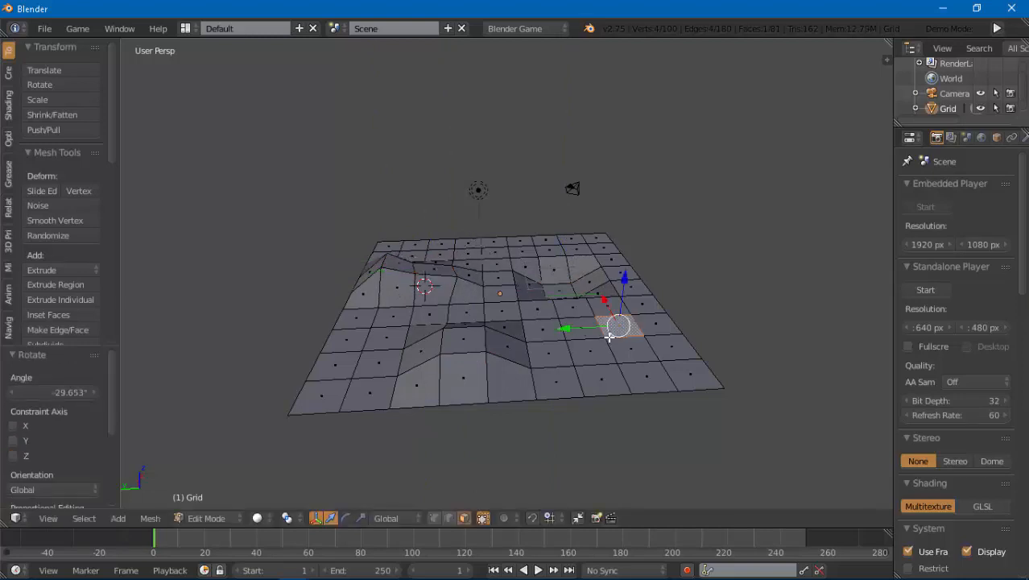
key(e)
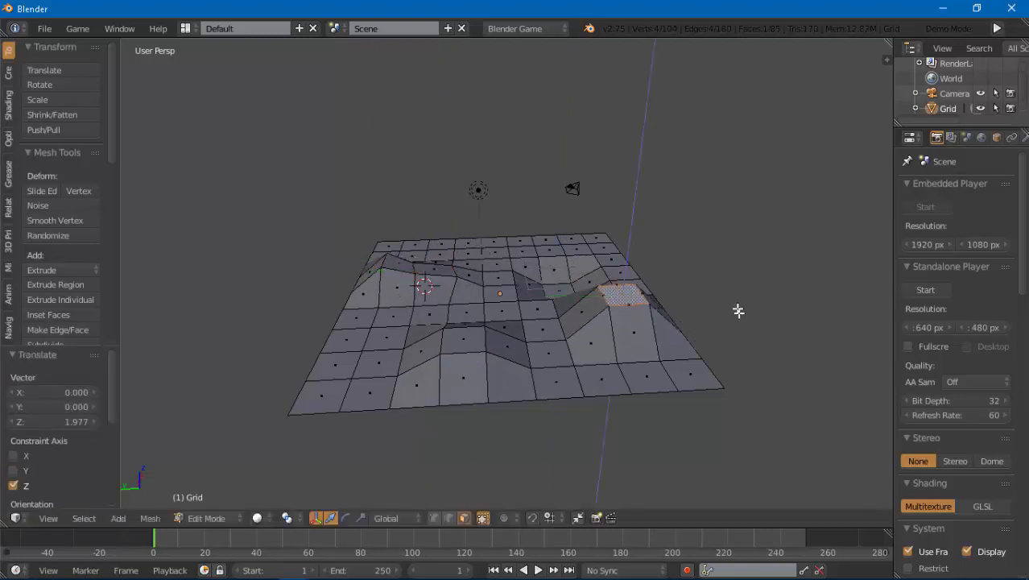
click(731, 295)
key(r)
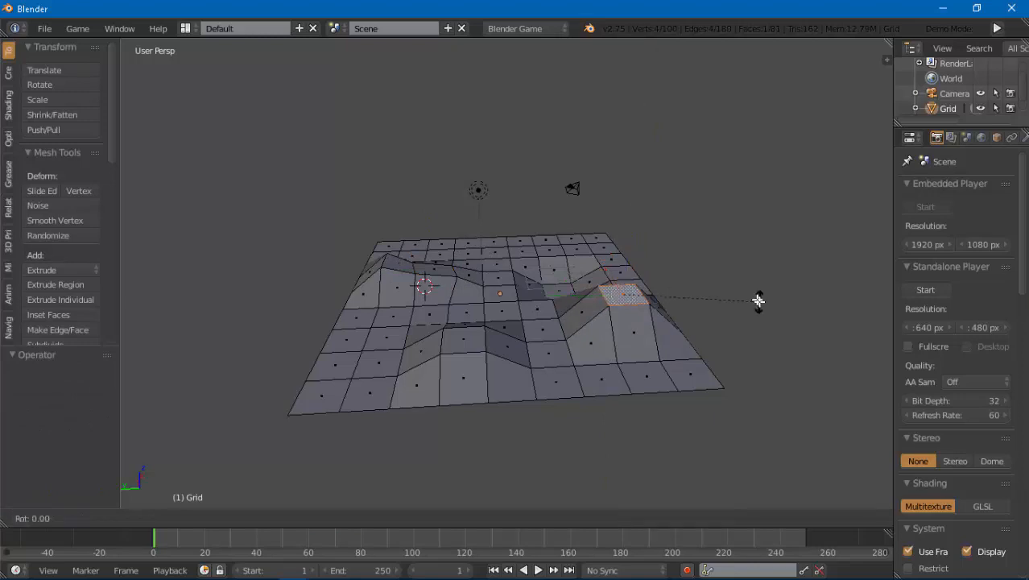
click(712, 271)
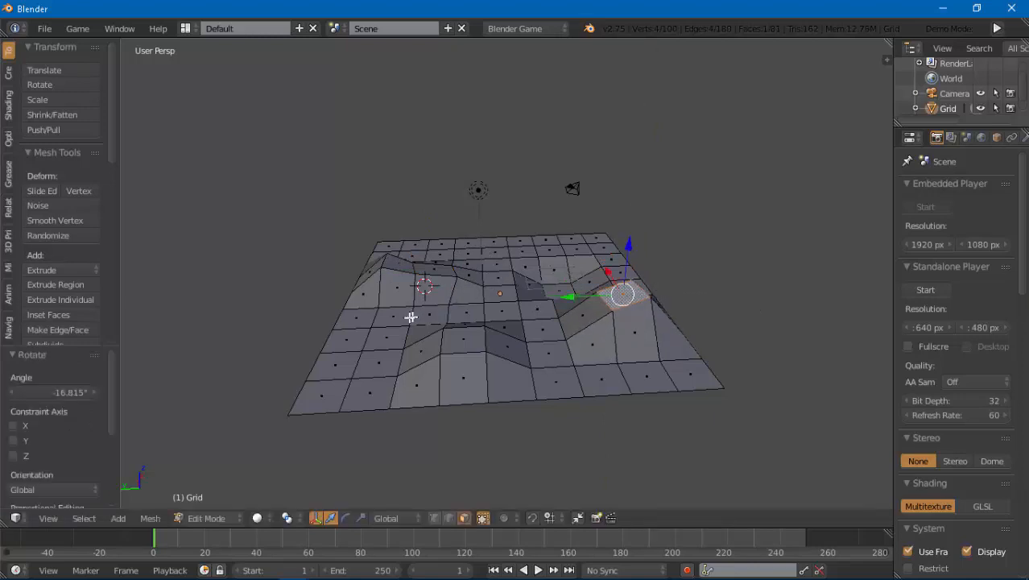
- Raise a face near the grid's left edge by about 1.4 units and rotate it
right_click(377, 338)
drag(381, 306, 384, 292)
key(r)
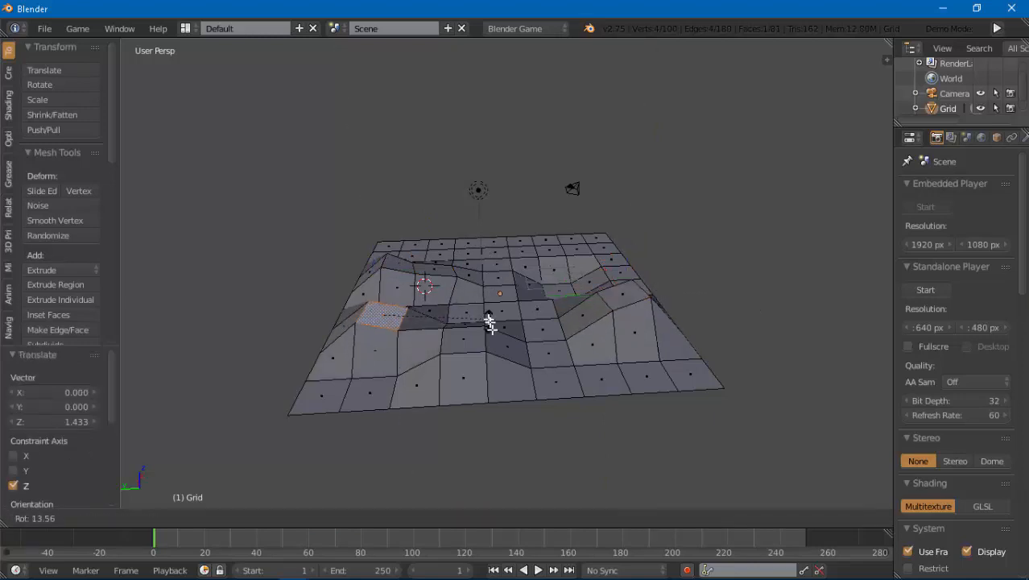
click(493, 338)
- Rotate the face beside the pit about -51° and lower a face on the far edge by about 0.7 units
right_click(573, 251)
key(r)
click(576, 213)
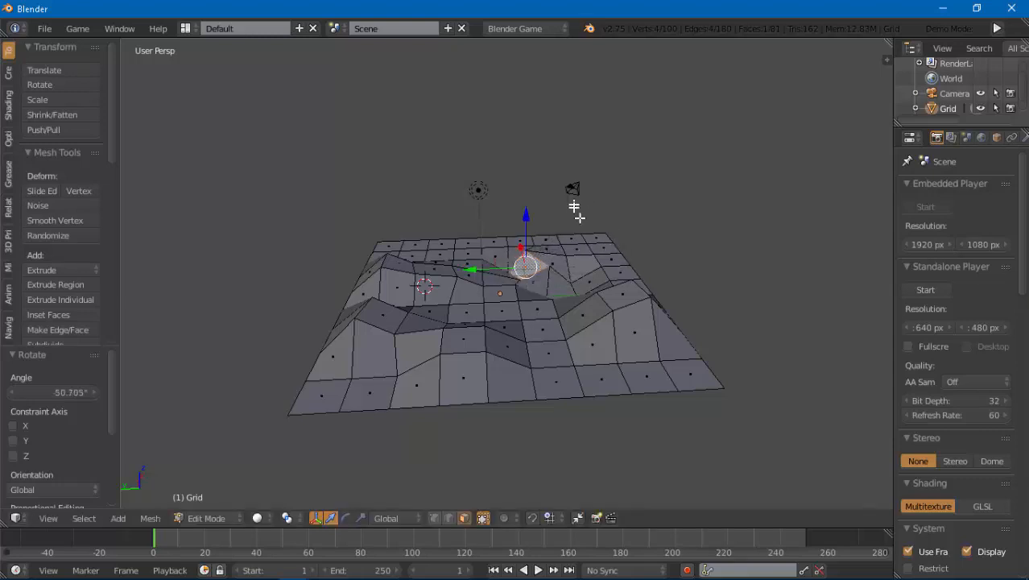
right_click(472, 240)
drag(468, 222, 468, 232)
- Return to Object Mode and apply smooth shading to the terrain grid
key(Tab)
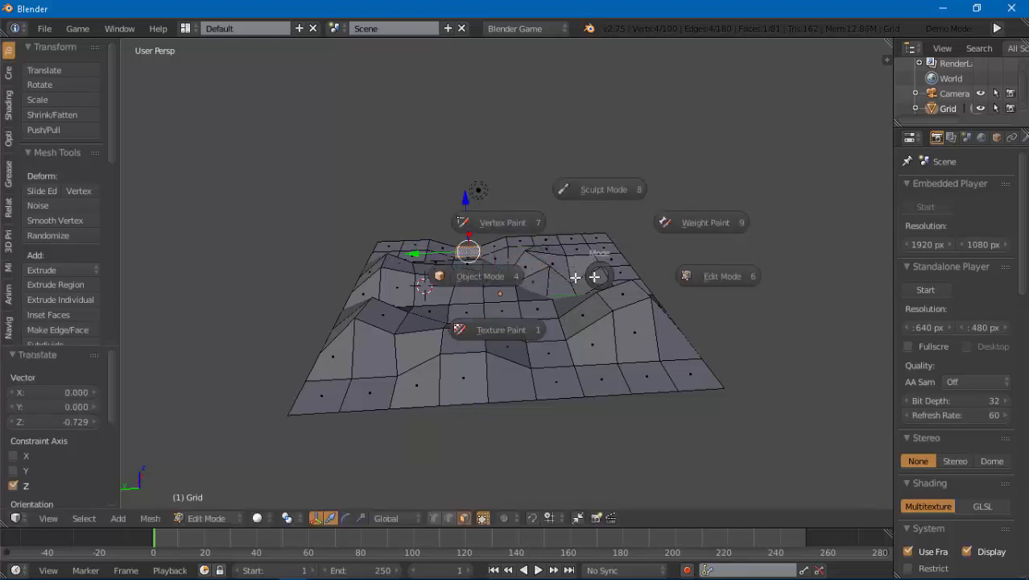
click(484, 278)
click(42, 266)
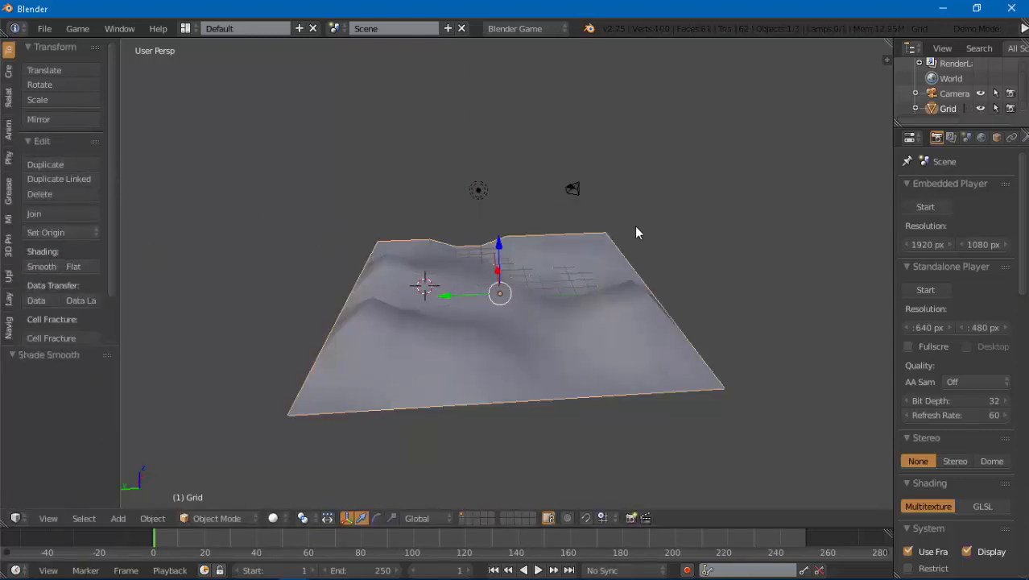
- Run the game preview to check the smoothed terrain and stop it
mouse_move(643, 257)
middle_down()
mouse_move(626, 240)
mouse_move(641, 271)
middle_up()
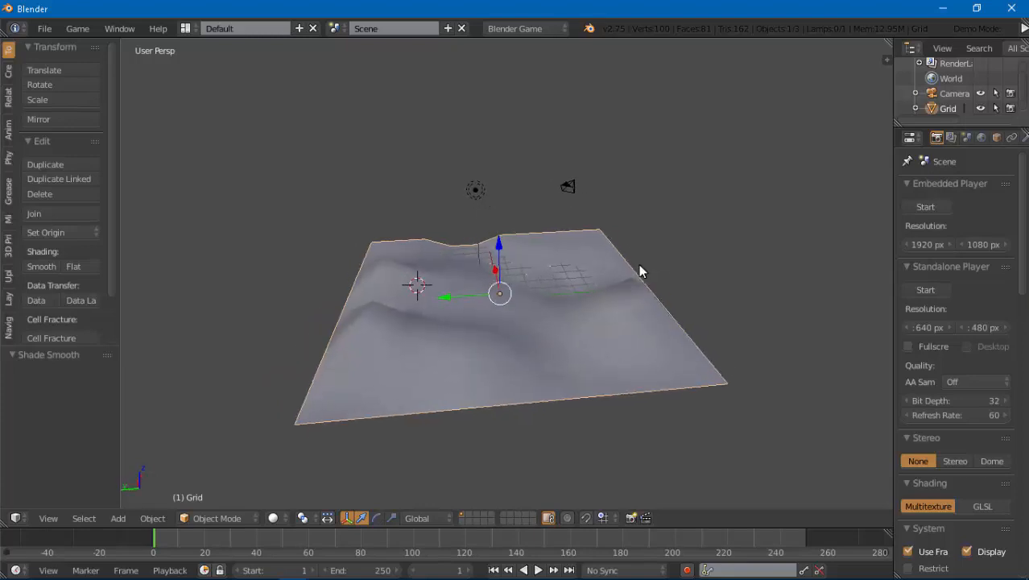
scroll(641, 271, up, 3)
scroll(641, 272, down, 2)
key(p)
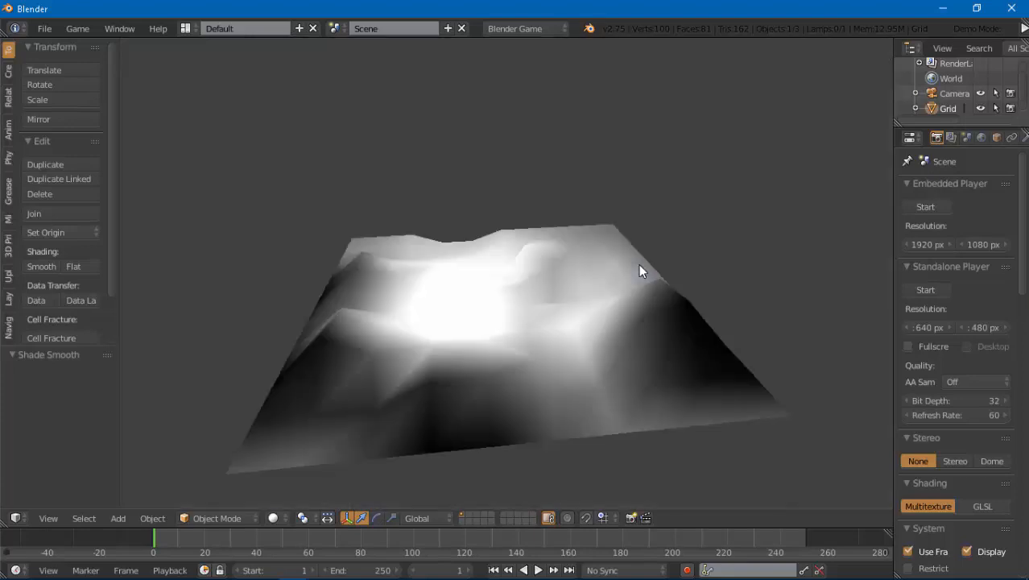
key(Escape)
- Raise the lamp high above the terrain and shift it about -2.2 units along the Y axis
right_click(471, 177)
scroll(475, 184, down, 4)
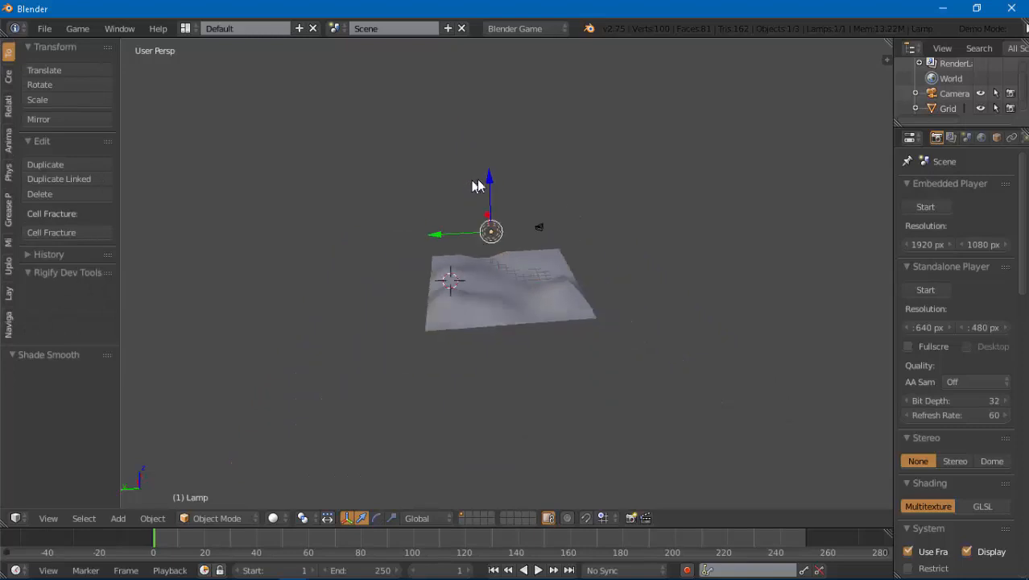
drag(490, 179, 465, 45)
drag(453, 84, 474, 91)
- Run the game preview to check the terrain's lighting from the raised lamp and stop it
scroll(515, 158, up, 3)
key(p)
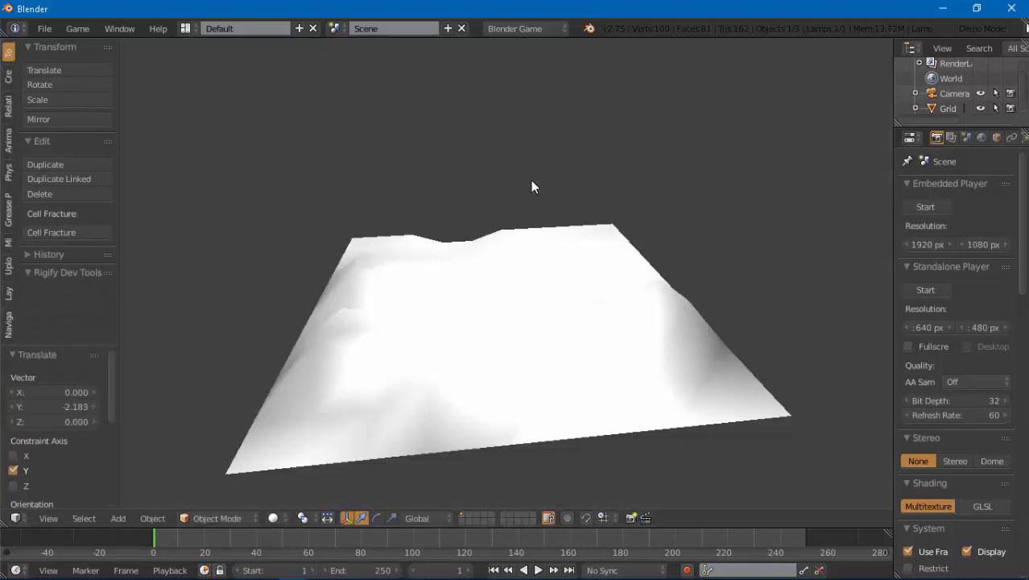
key(Escape)
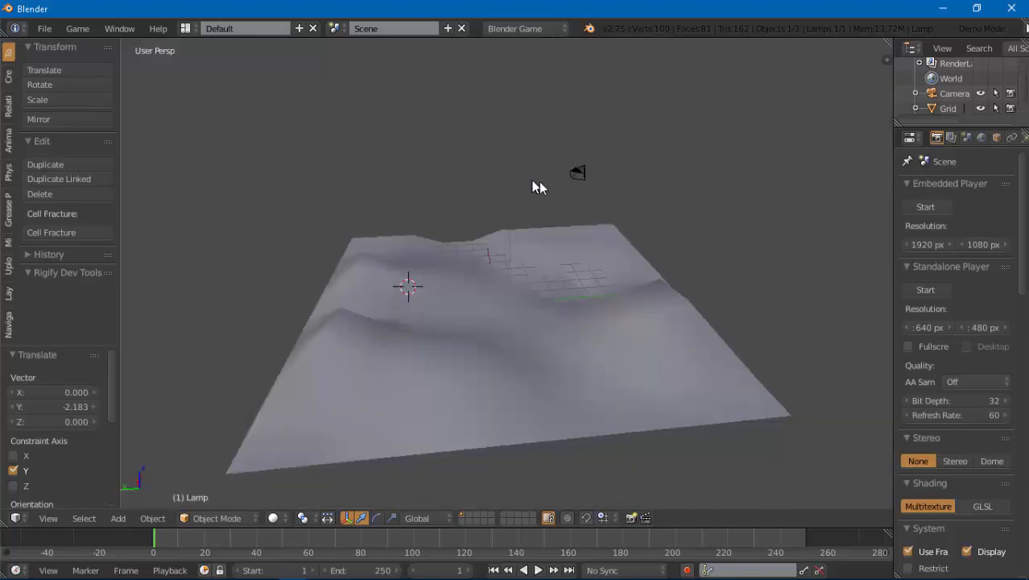
scroll(947, 143, down, 1)
scroll(946, 142, down, 3)
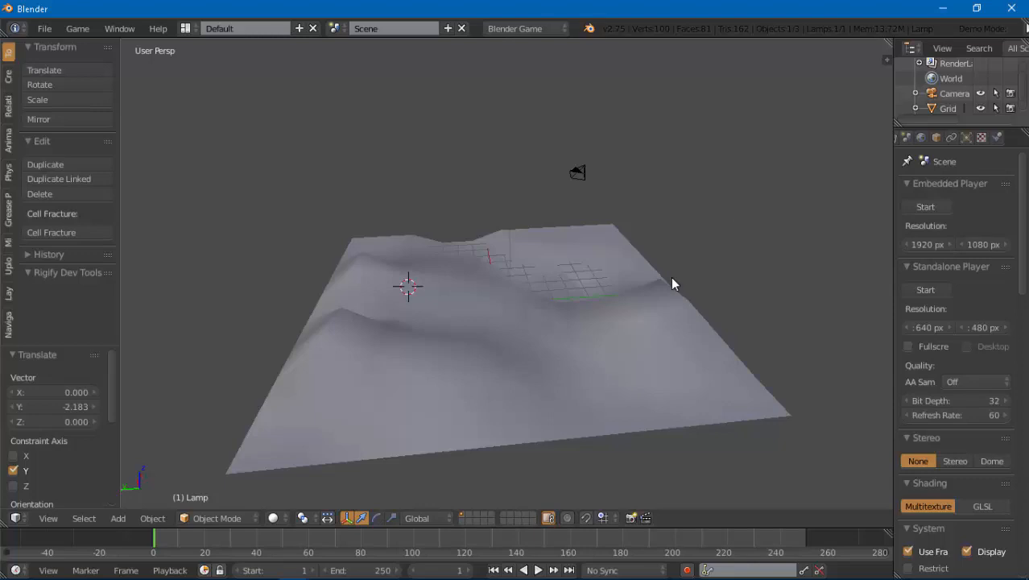
scroll(672, 278, up, 1)
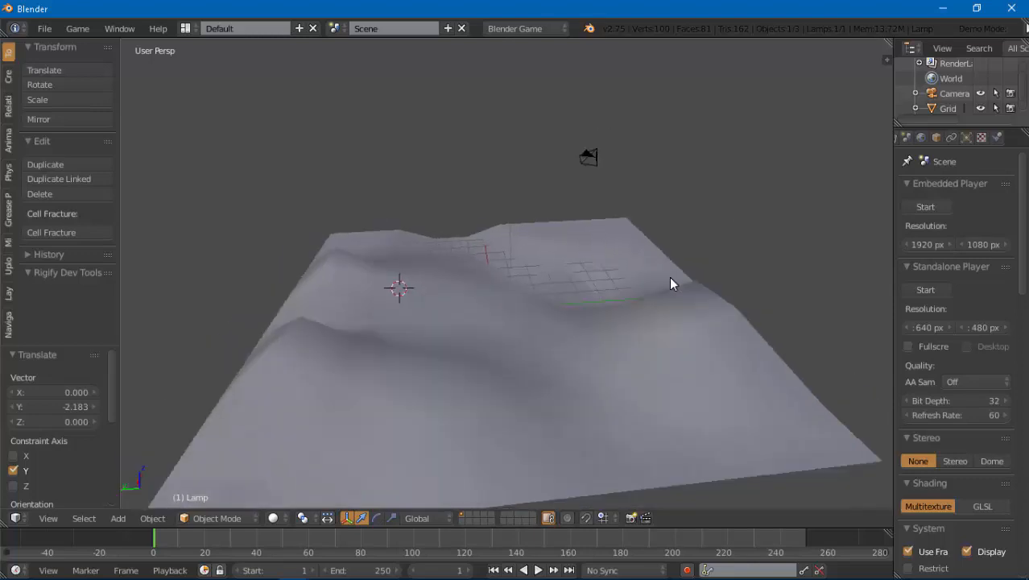
scroll(671, 278, down, 3)
scroll(688, 290, up, 2)
scroll(688, 291, down, 1)
scroll(688, 292, up, 1)
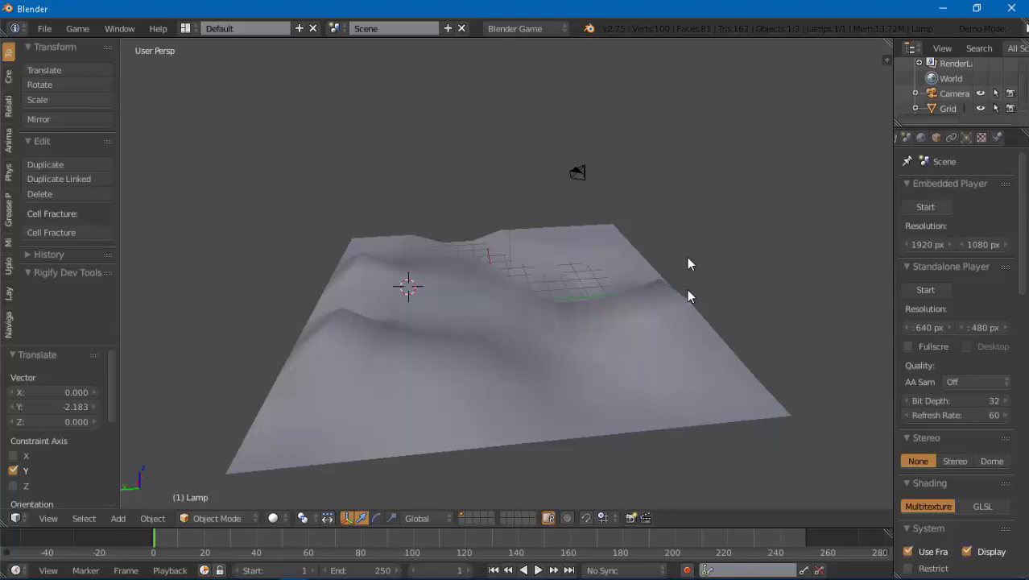
scroll(651, 258, down, 1)
scroll(705, 341, up, 1)
middle_drag(705, 346, 548, 319)
scroll(519, 302, up, 3)
scroll(670, 304, down, 4)
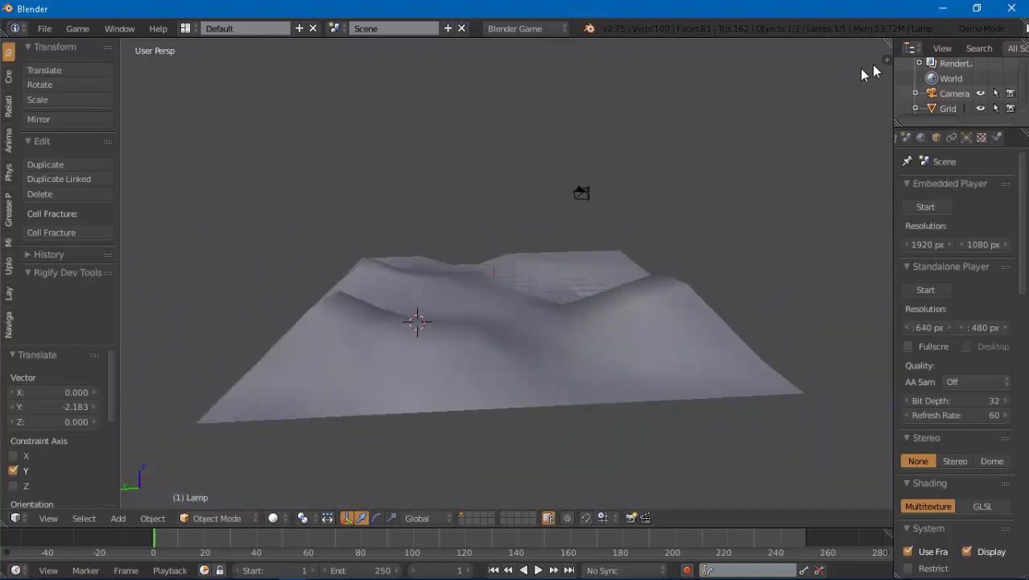
- Split the 3D view into two side-by-side areas and switch the new one to the UV/Image Editor
drag(884, 61, 550, 171)
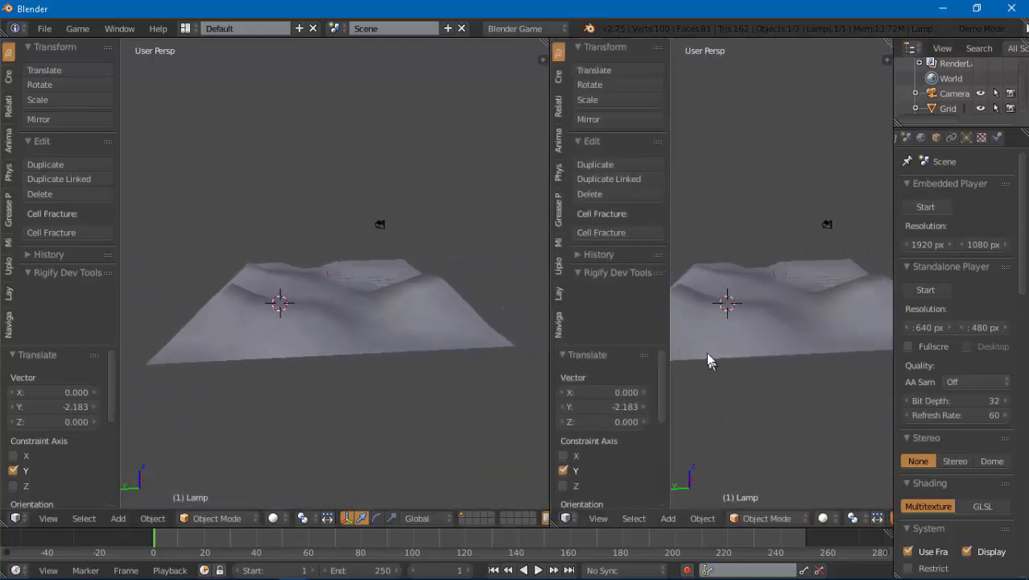
drag(663, 325, 562, 387)
click(567, 518)
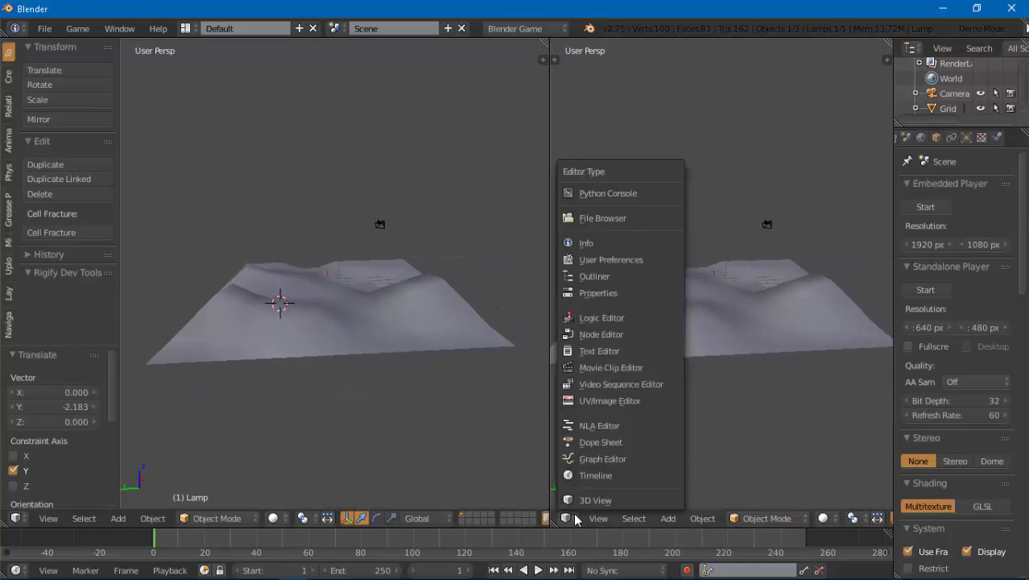
click(609, 396)
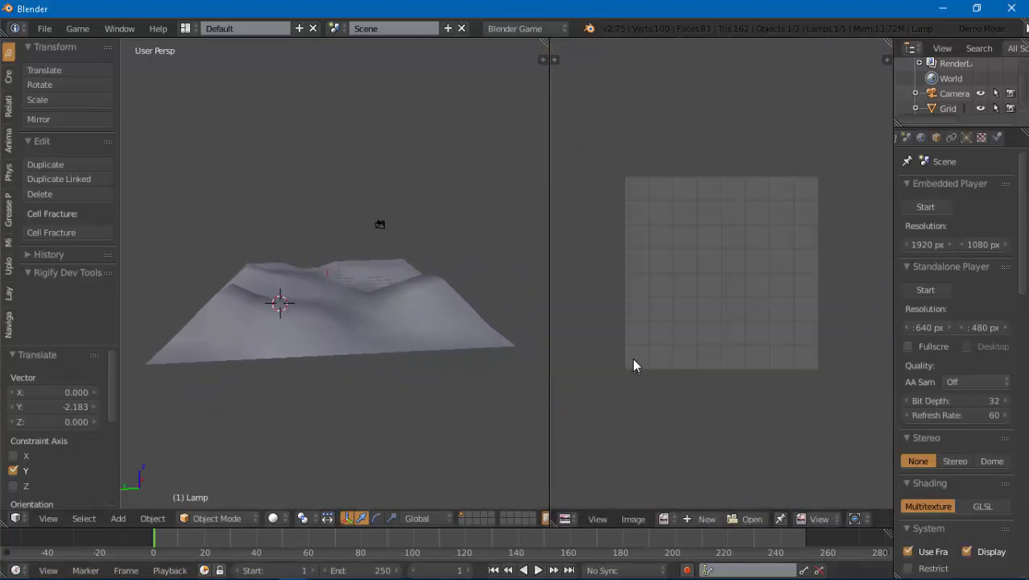
- Switch to the Edge browser with the Bing image search for textures
mouse_move(18, 576)
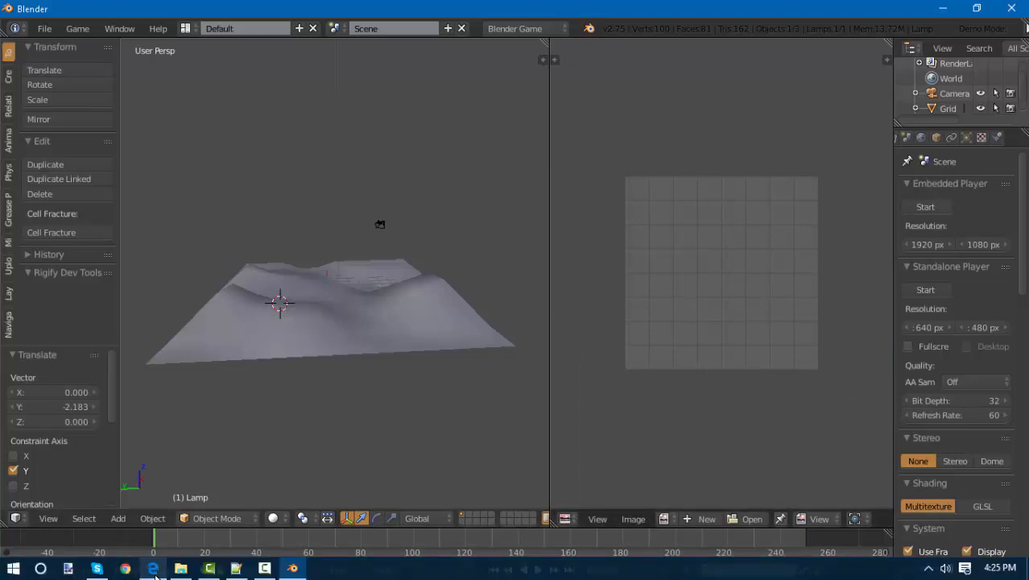
click(153, 568)
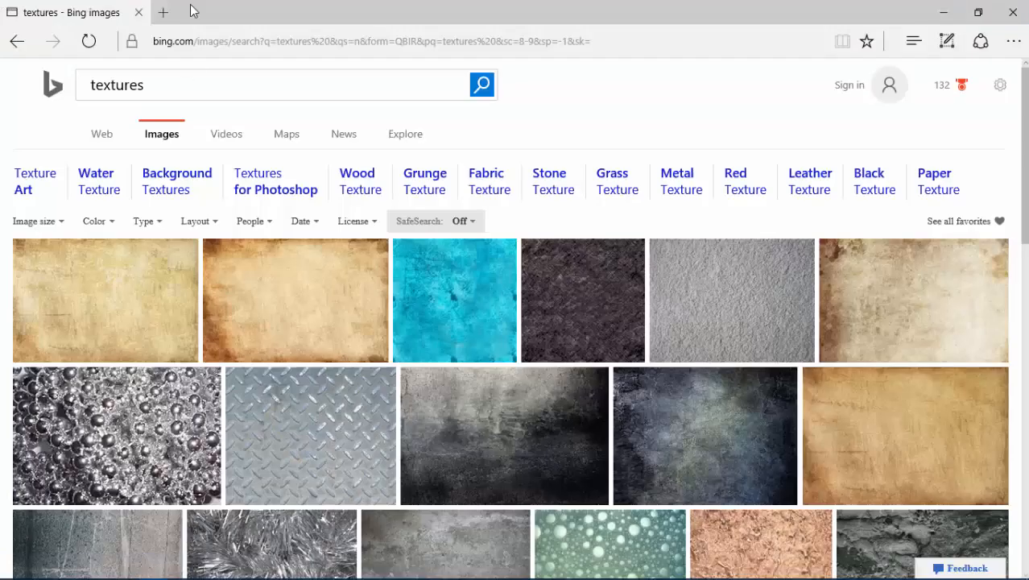
drag(205, 95, 50, 98)
text(Grass Textur)
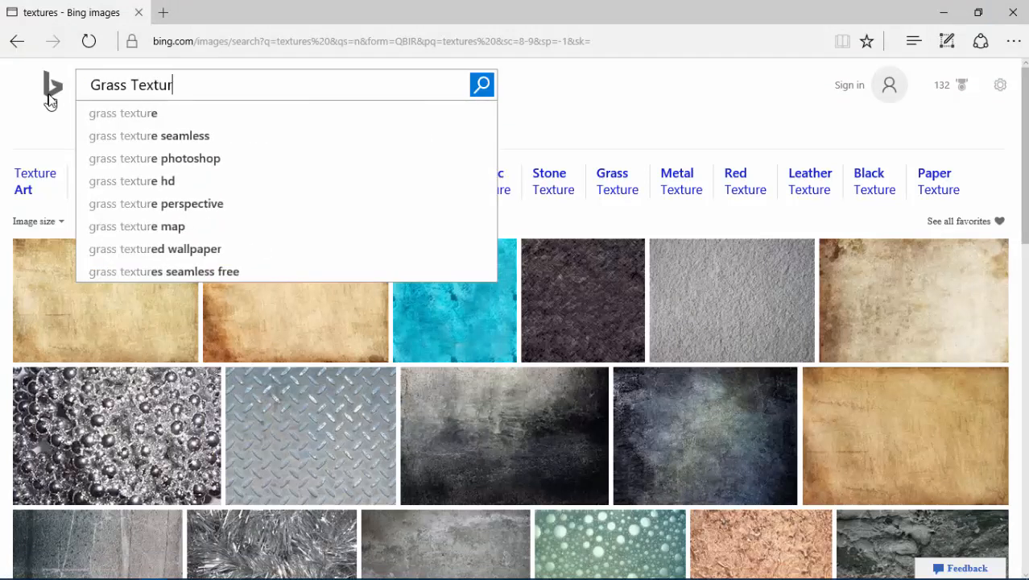
key(BackSpace)
key(BackSpace)
key(BackSpace)
key(BackSpace)
key(BackSpace)
key(BackSpace)
key(BackSpace)
key(BackSpace)
key(BackSpace)
key(BackSpace)
key(BackSpace)
key(BackSpace)
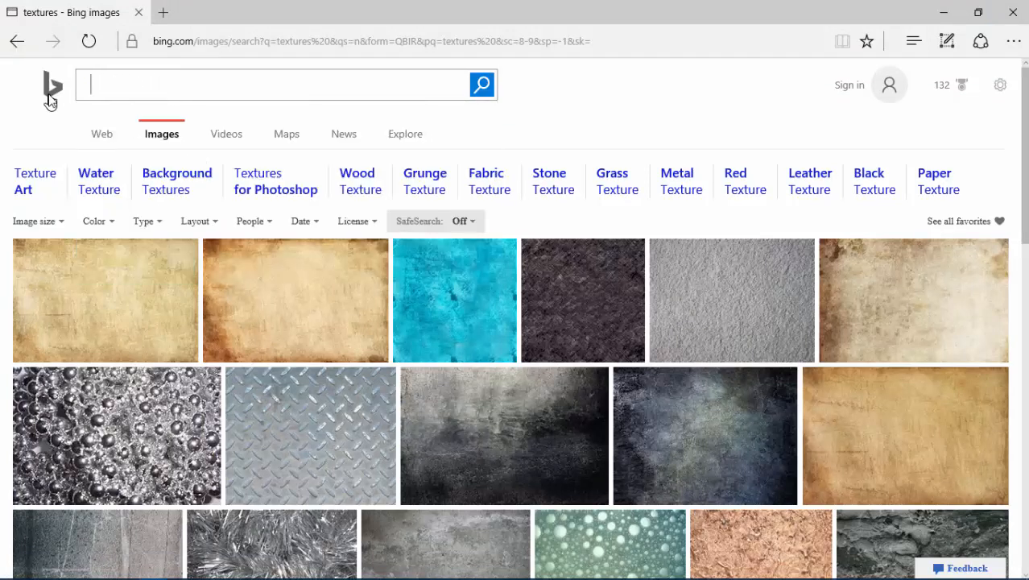
- Search Bing Images for "Stone texture"
text(S)
key(BackSpace)
text(Sto)
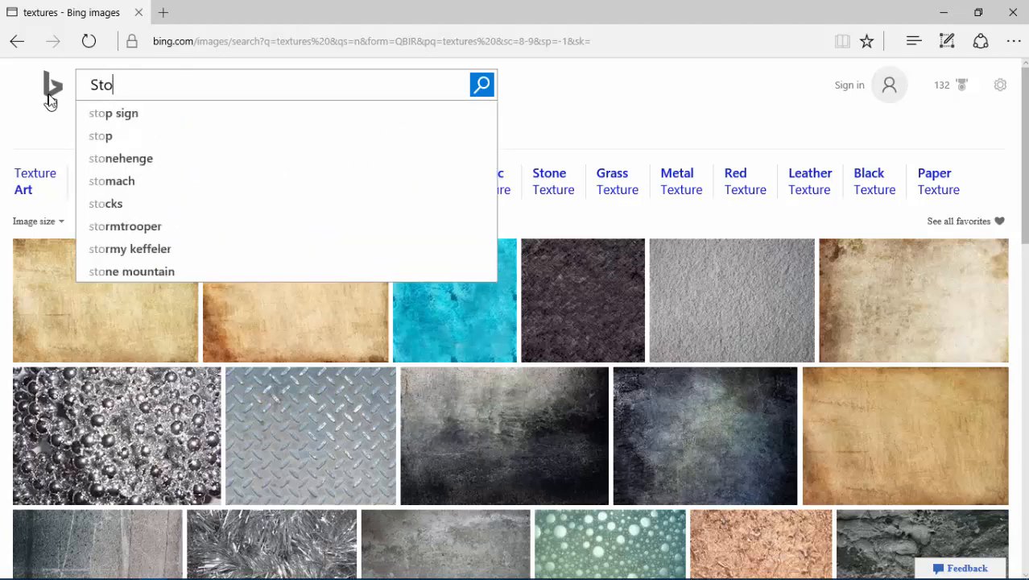
key(BackSpace)
text(o)
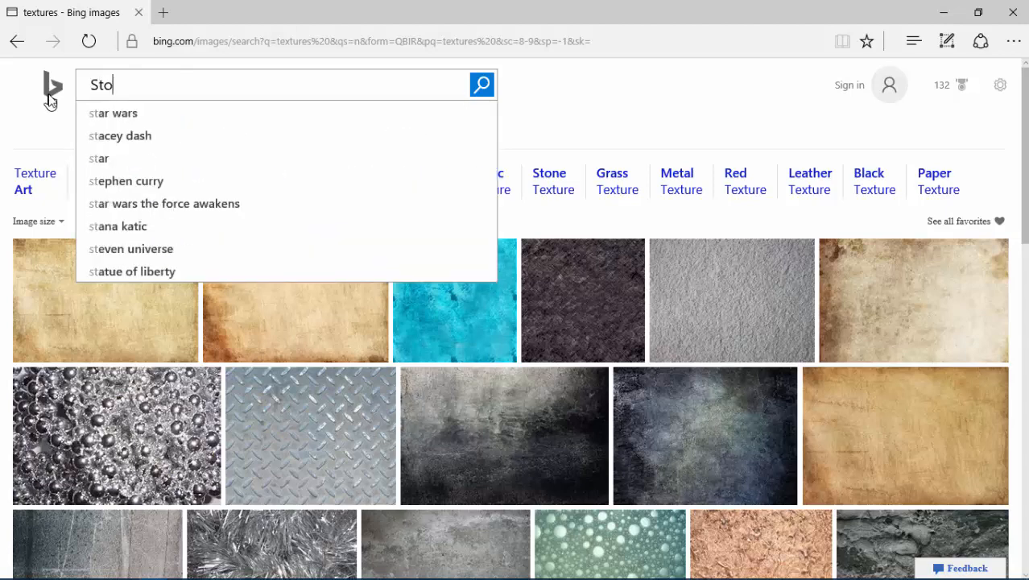
text(ne tet)
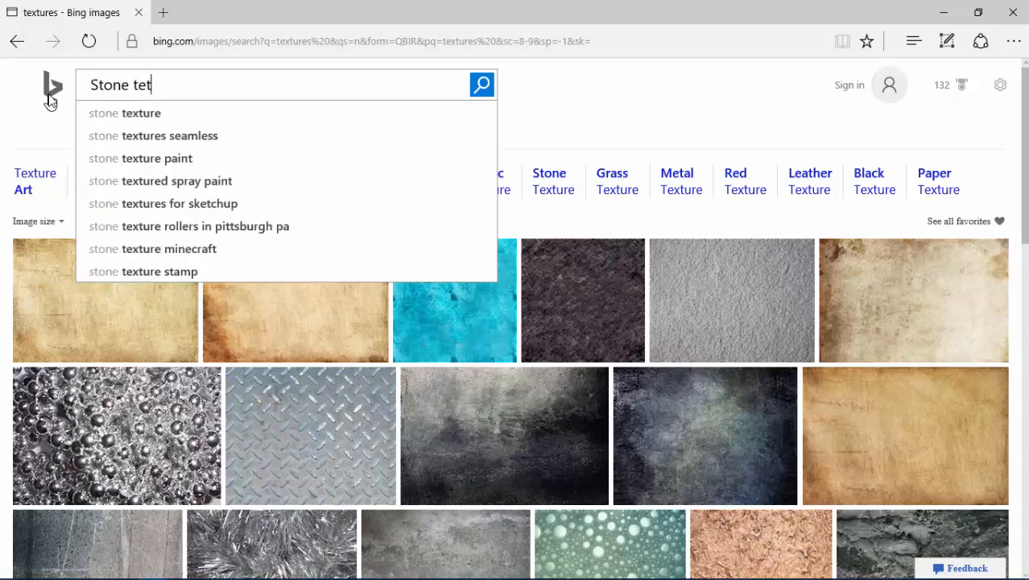
key(BackSpace)
text(xtu)
key(BackSpace)
text(ture)
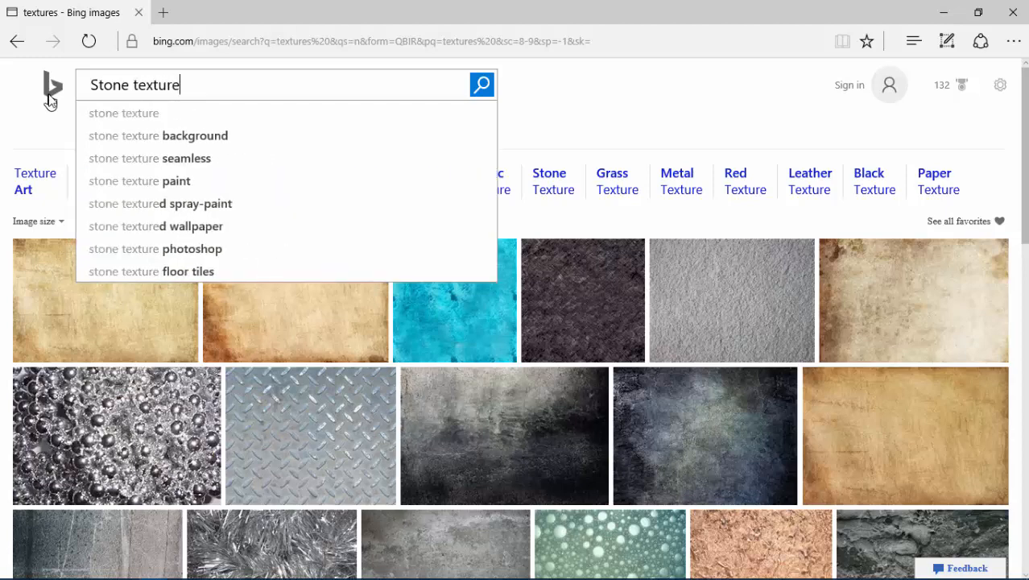
key(Return)
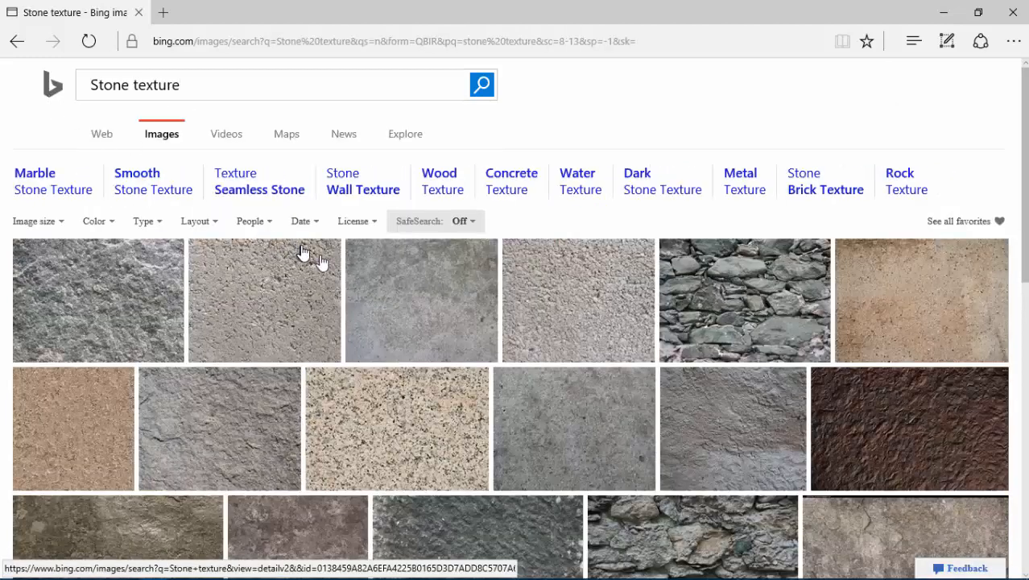
- Open the mossy brown stone image from 14textures.com in the results and start saving the picture
scroll(356, 289, down, 5)
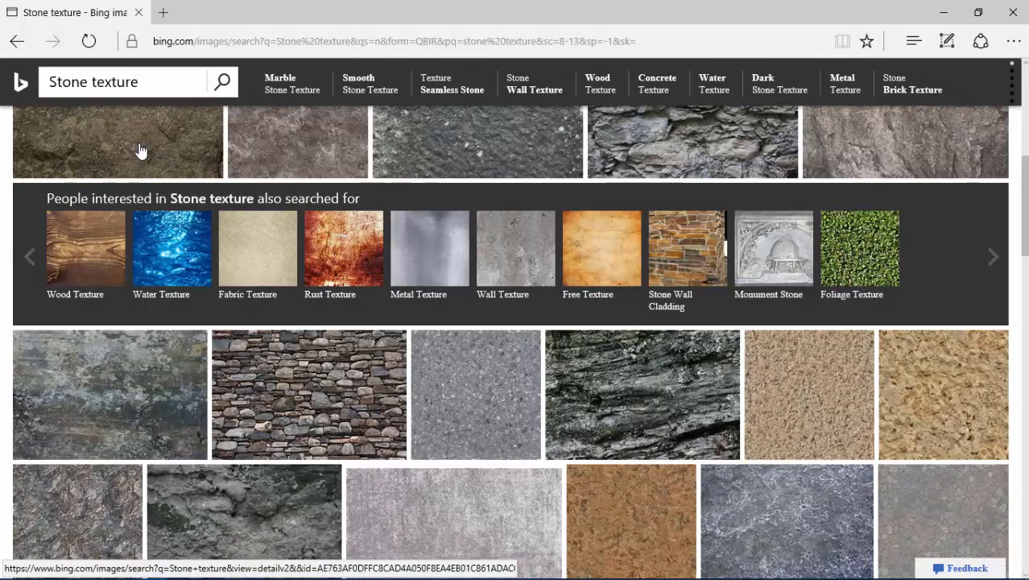
click(142, 153)
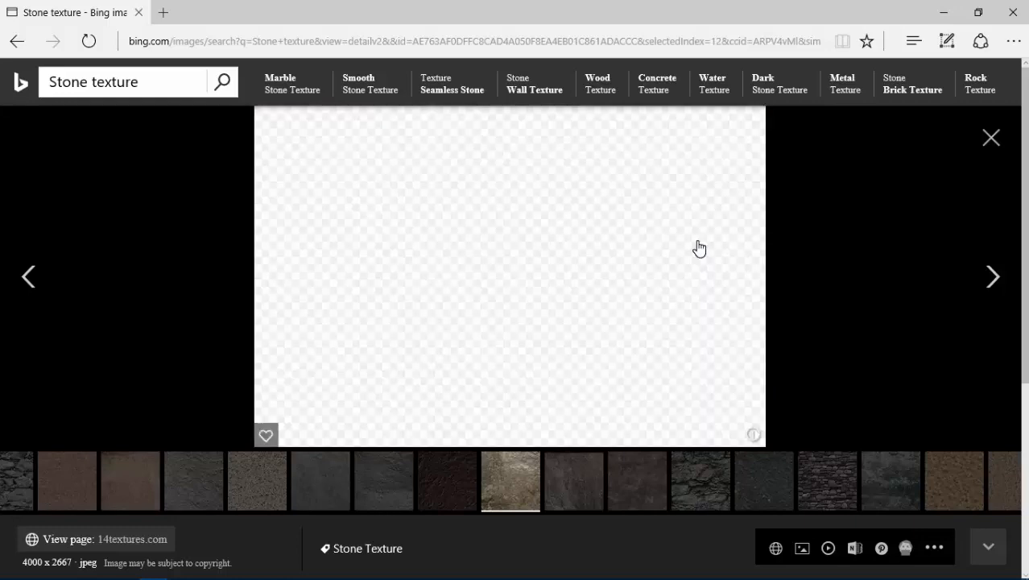
right_click(699, 248)
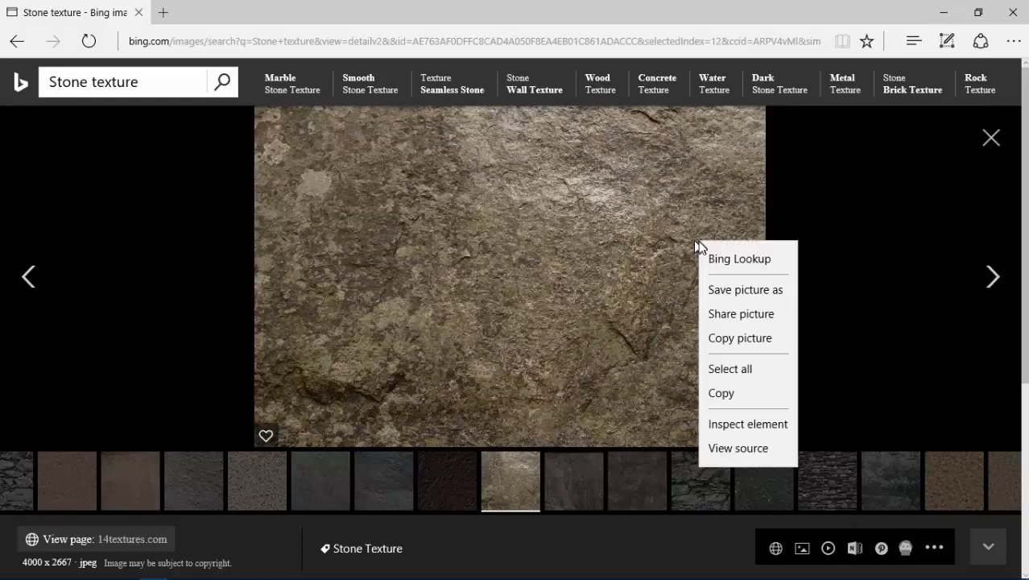
click(747, 291)
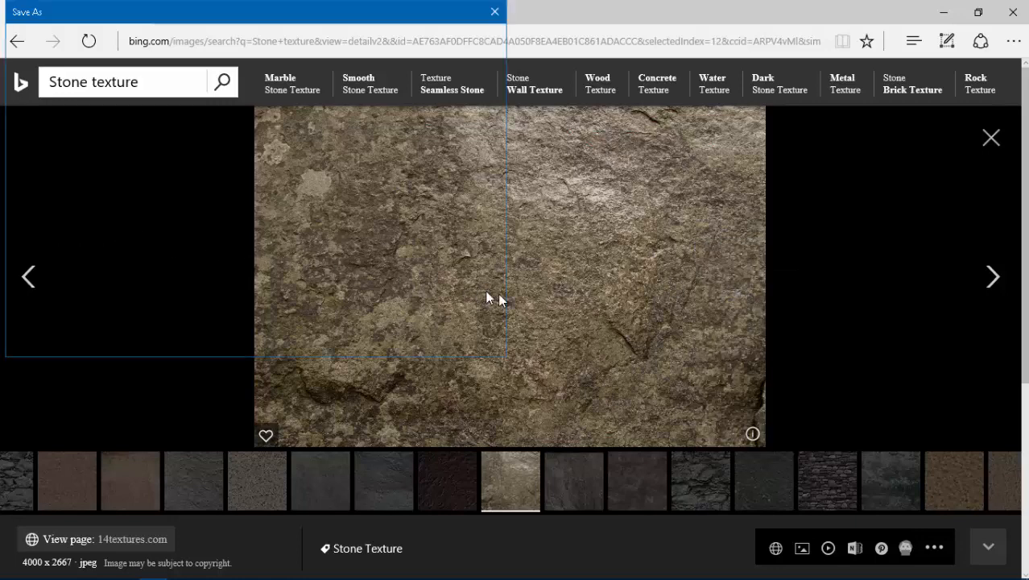
- Save the picture as a JPEG named Ground_Texture1 in the Test Game folder on the Desktop
scroll(57, 108, up, 1)
click(66, 110)
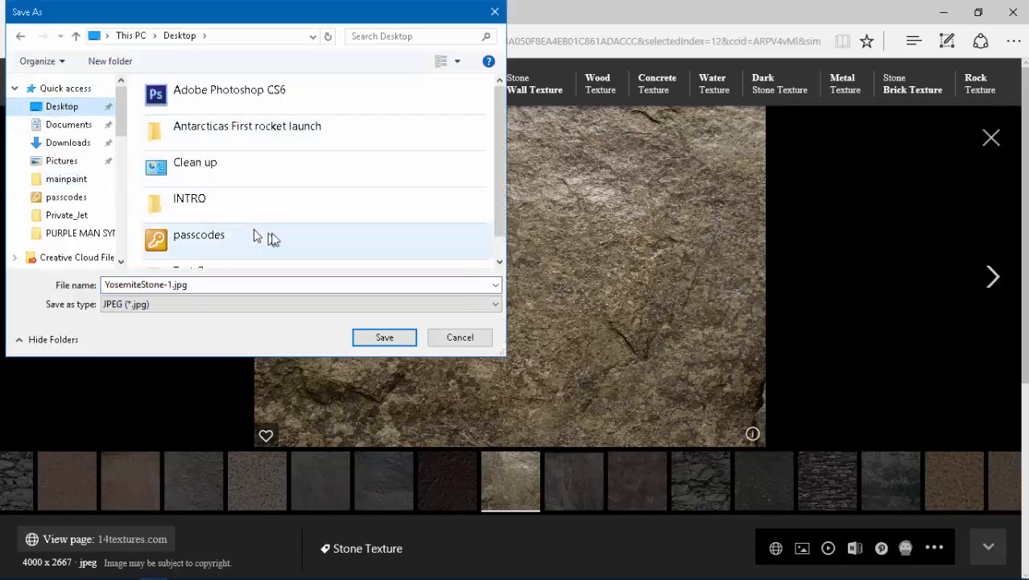
drag(499, 166, 499, 230)
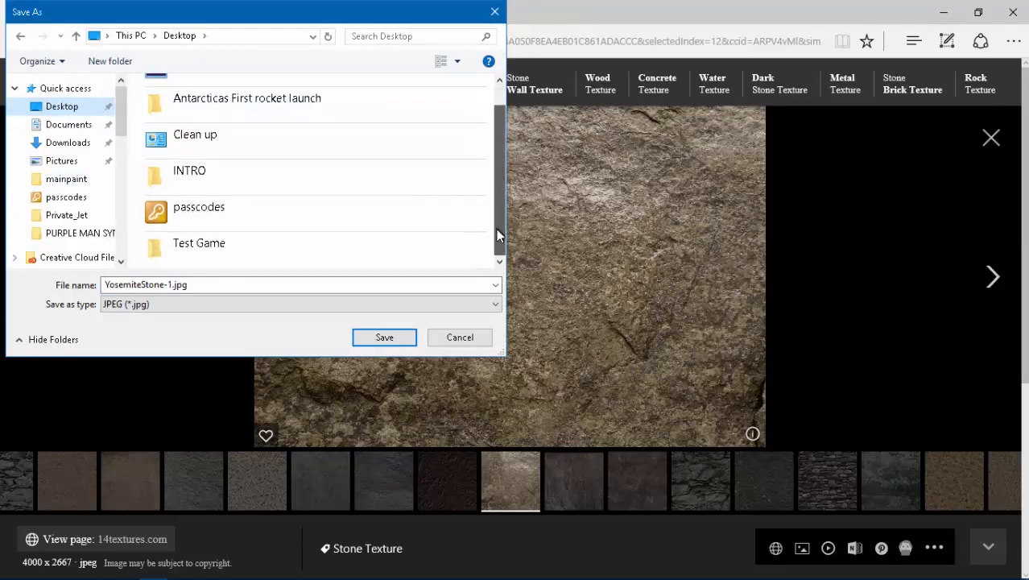
double_click(258, 244)
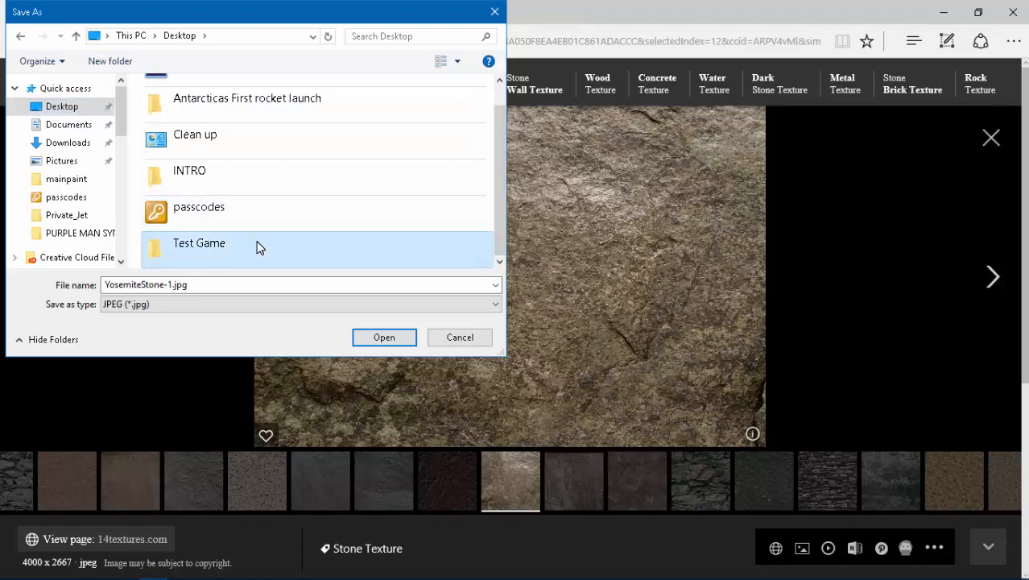
click(219, 285)
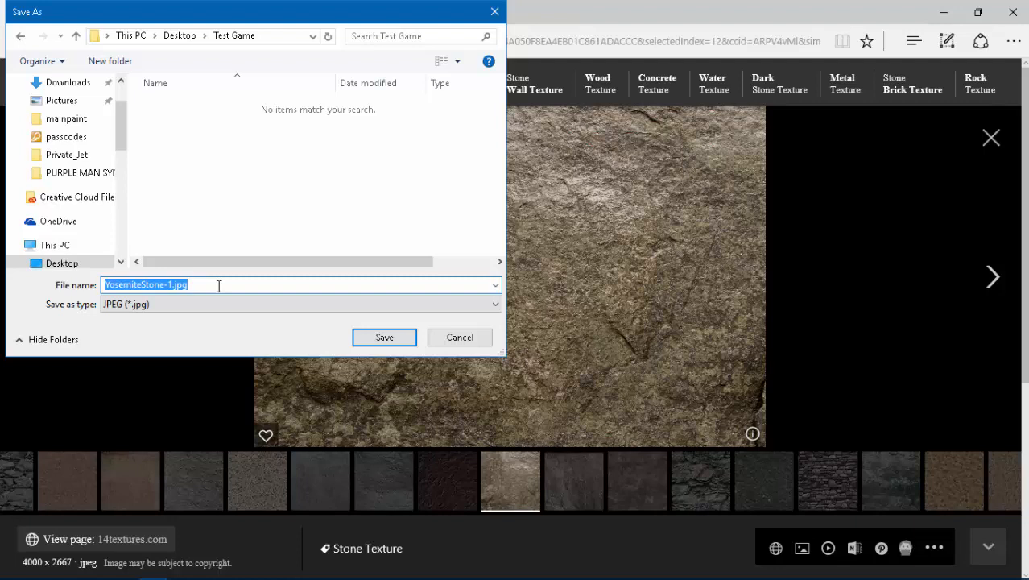
text(Ground_Texture1)
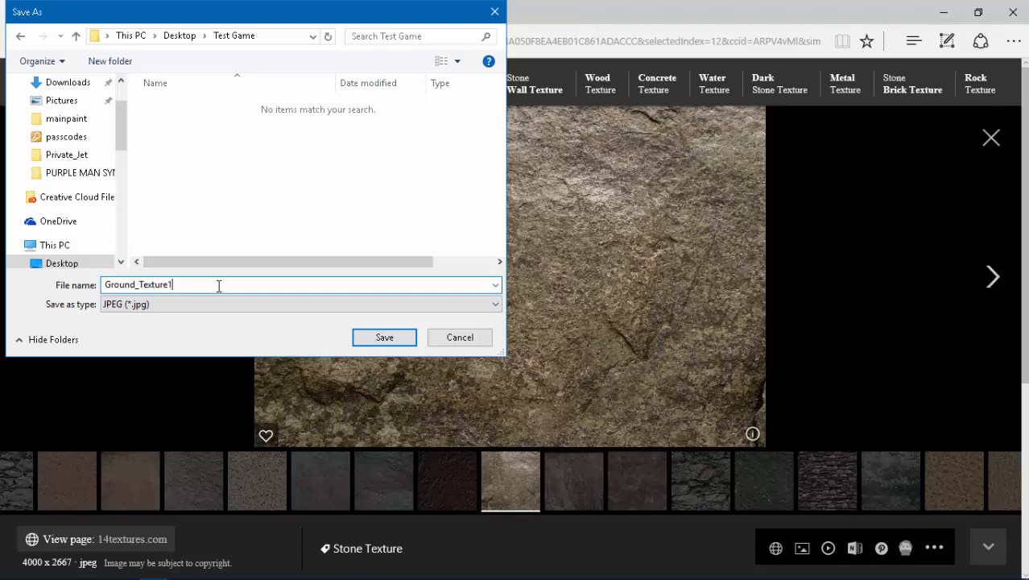
key(Return)
- Return to Blender, enter Edit Mode on the terrain grid and select all of its faces
click(944, 12)
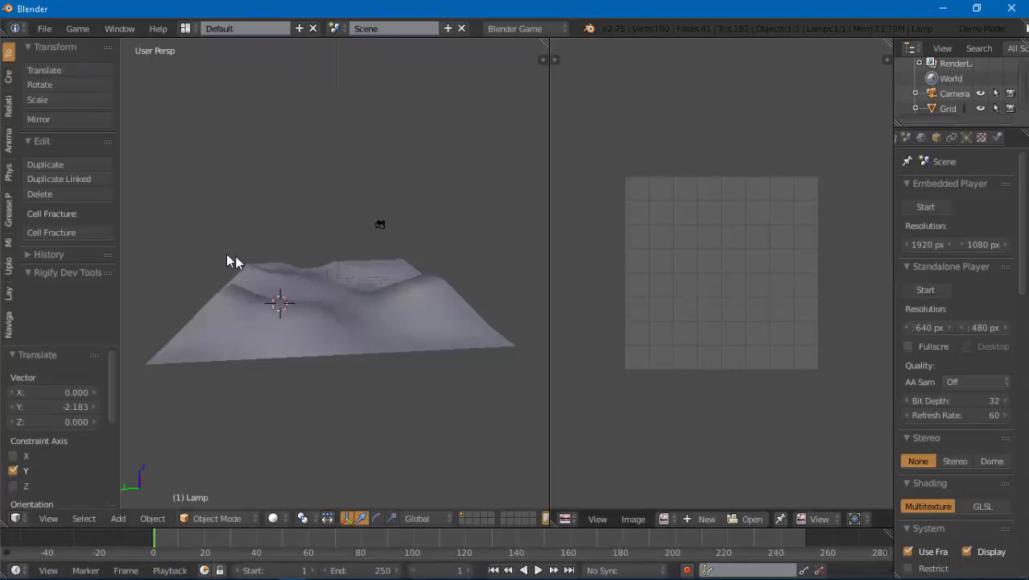
right_click(310, 297)
key(ctrl+Tab)
click(415, 317)
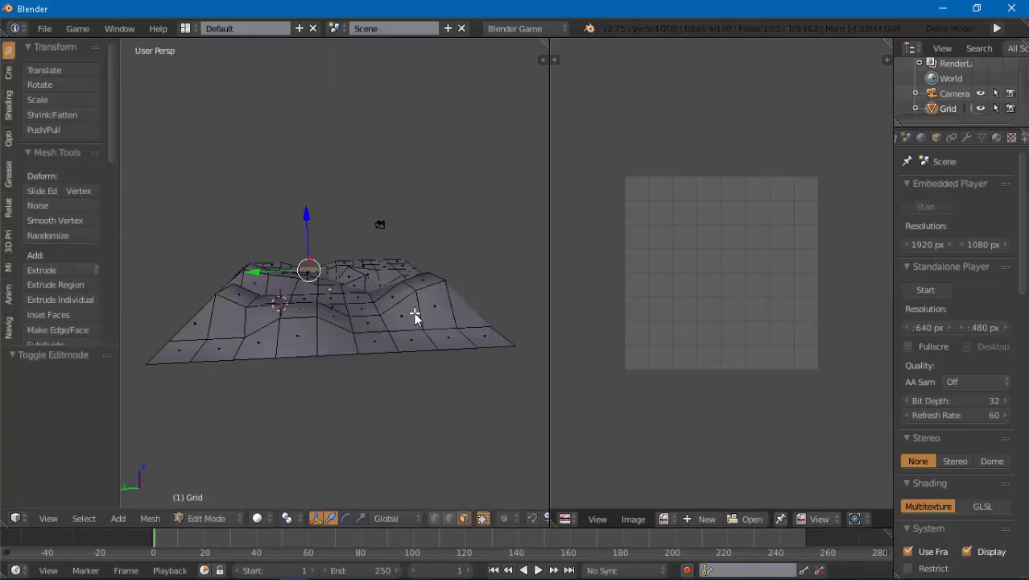
key(a)
key(a)
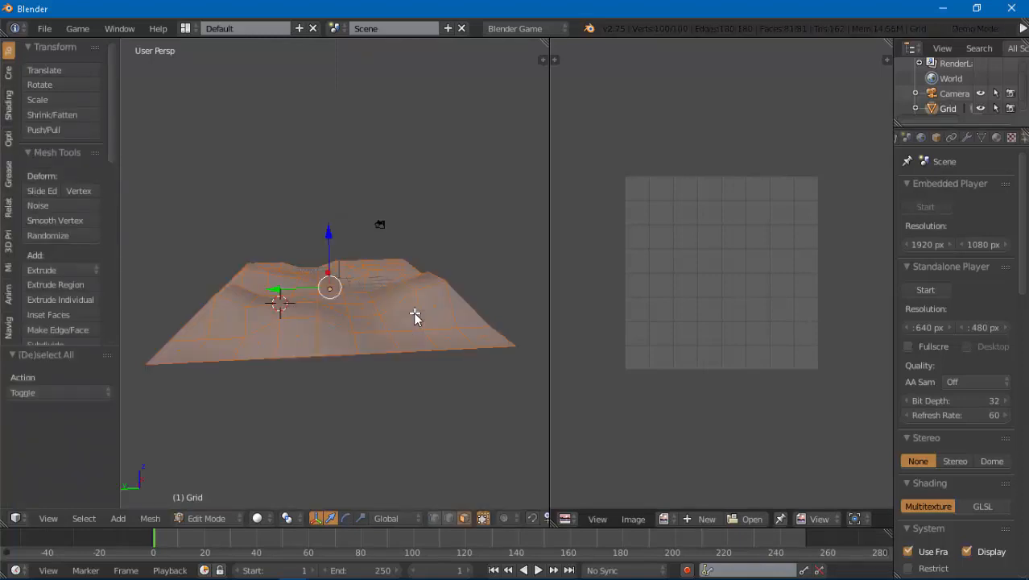
- UV-map the terrain with Cube Projection, enabling Clip to Bounds and Scale to Bounds
key(u)
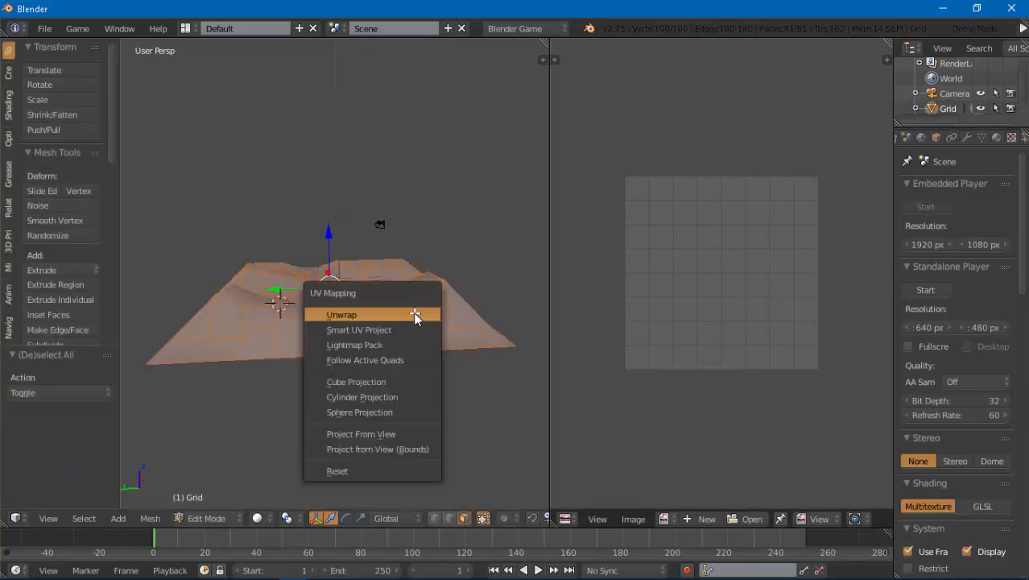
click(387, 382)
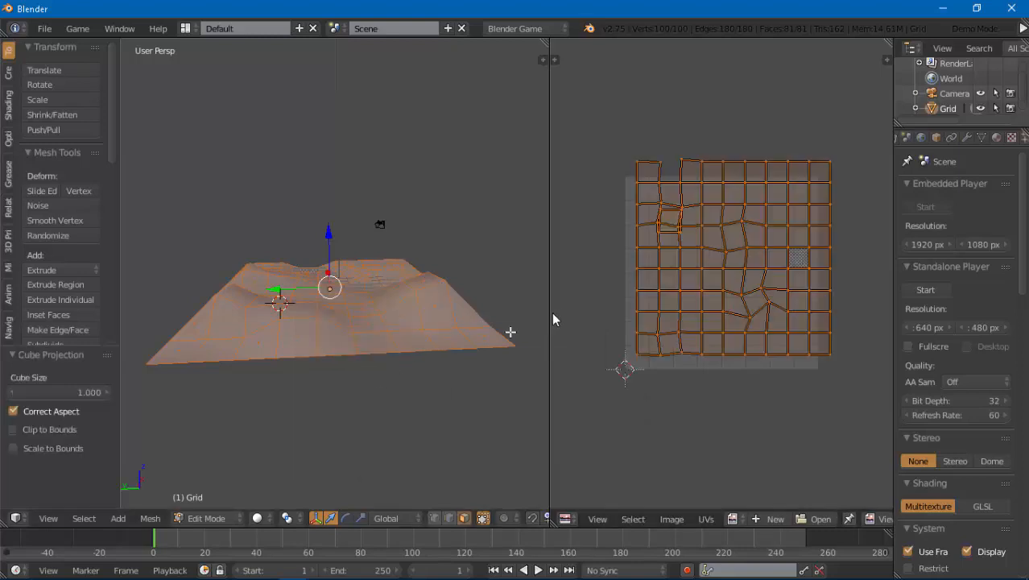
click(13, 430)
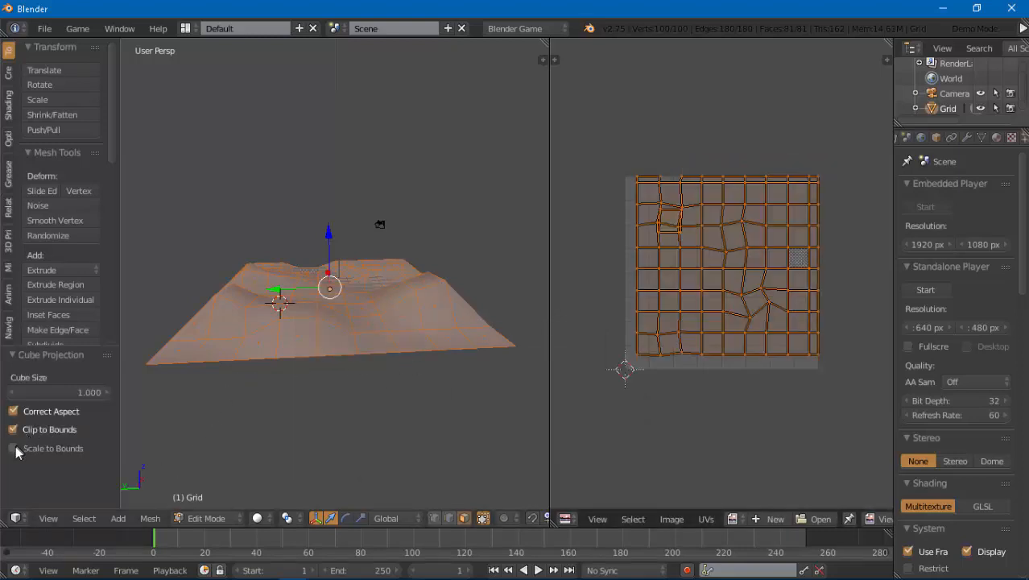
click(14, 449)
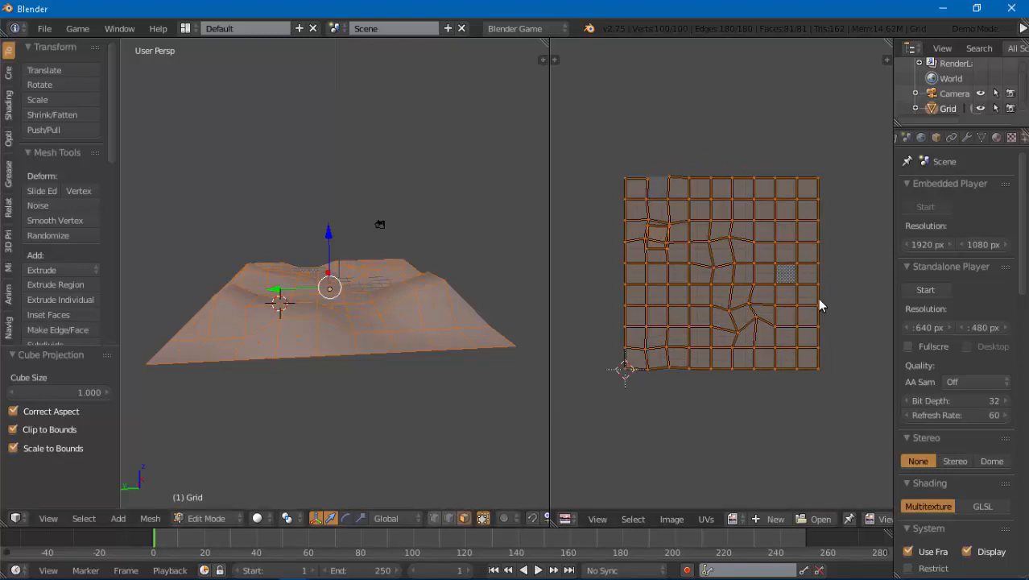
- Load Ground_Texture1.jpg from the Desktop's Test Game folder into the UV/Image Editor
click(820, 519)
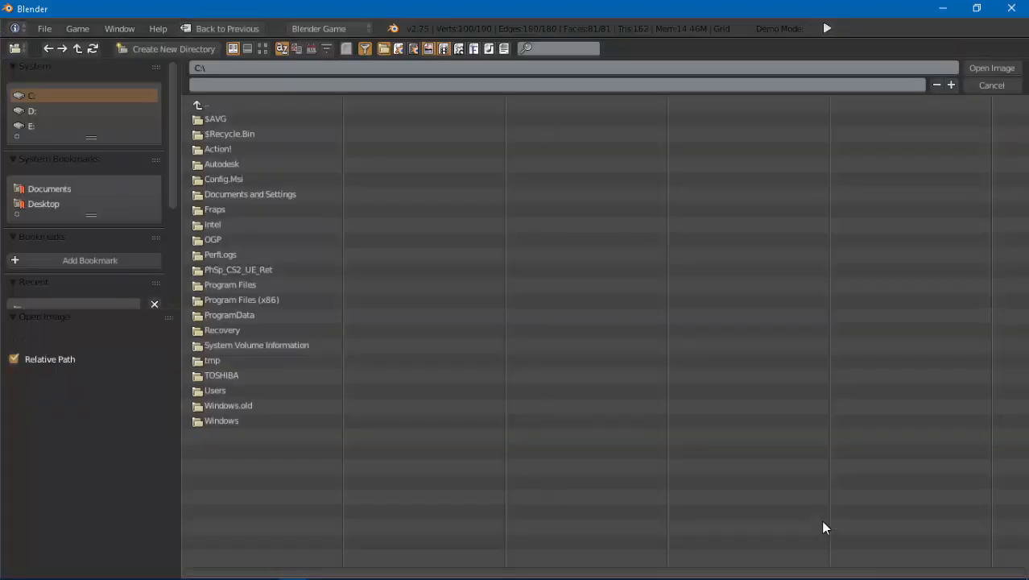
click(64, 209)
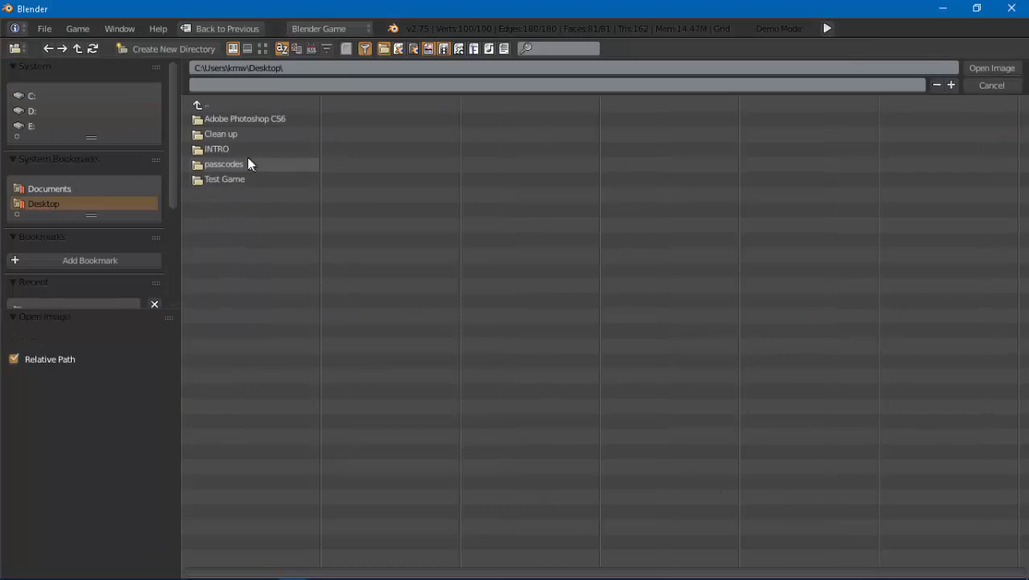
click(245, 179)
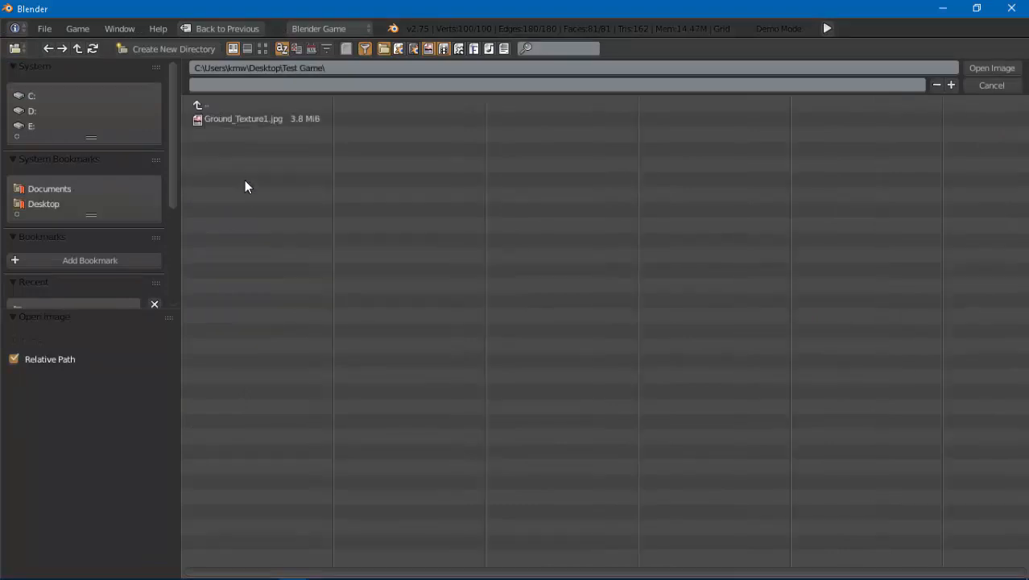
click(241, 120)
double_click(242, 120)
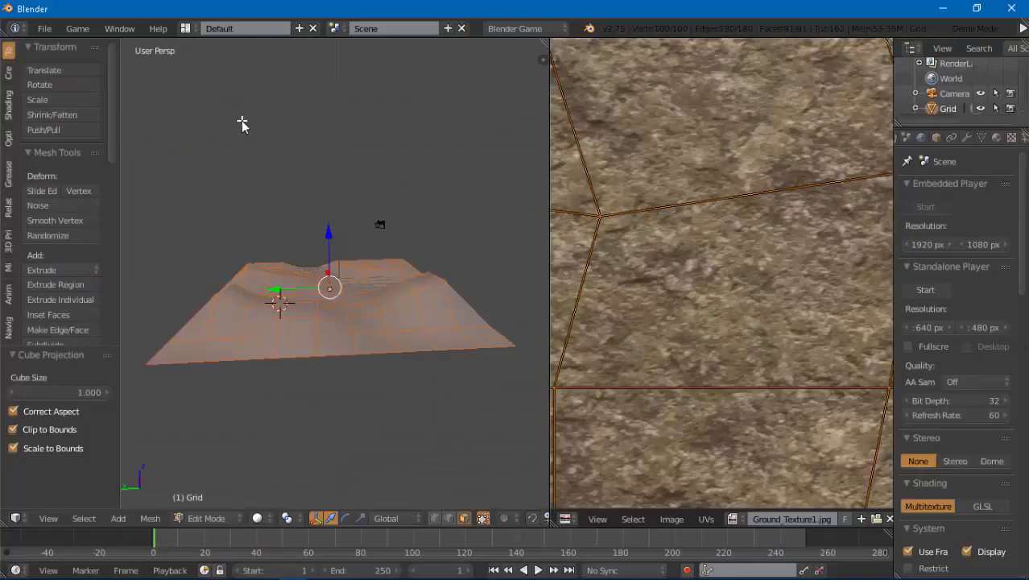
- Enlarge the 3D view by shrinking the UV/Image Editor area to a narrow strip
scroll(636, 297, down, 5)
scroll(612, 338, down, 3)
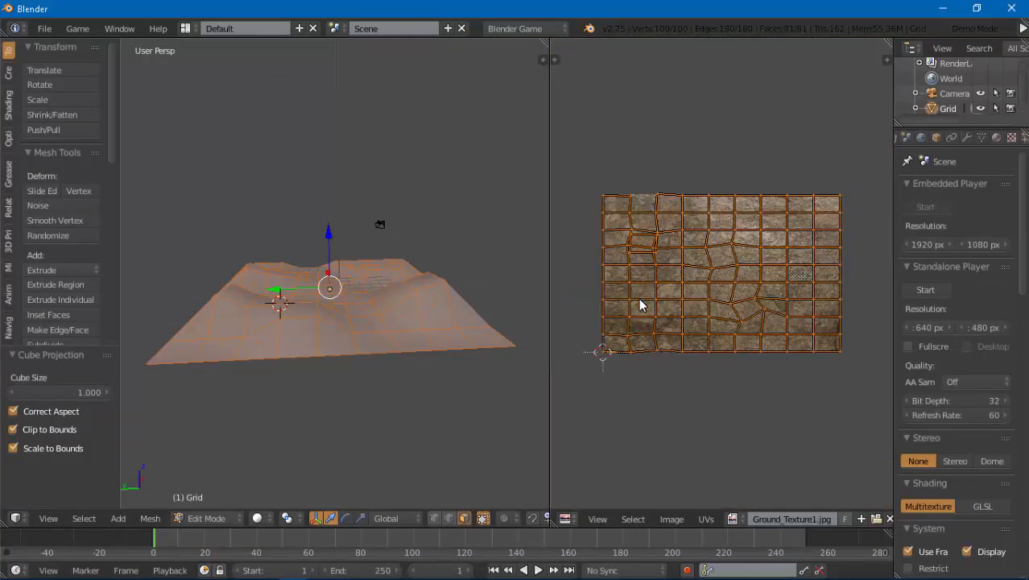
scroll(616, 323, up, 2)
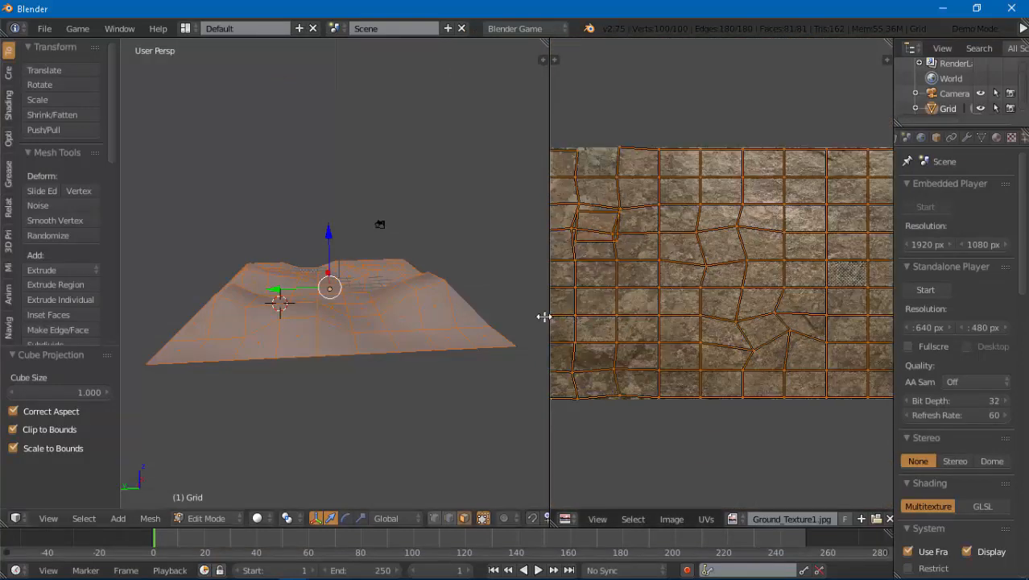
drag(551, 322, 998, 363)
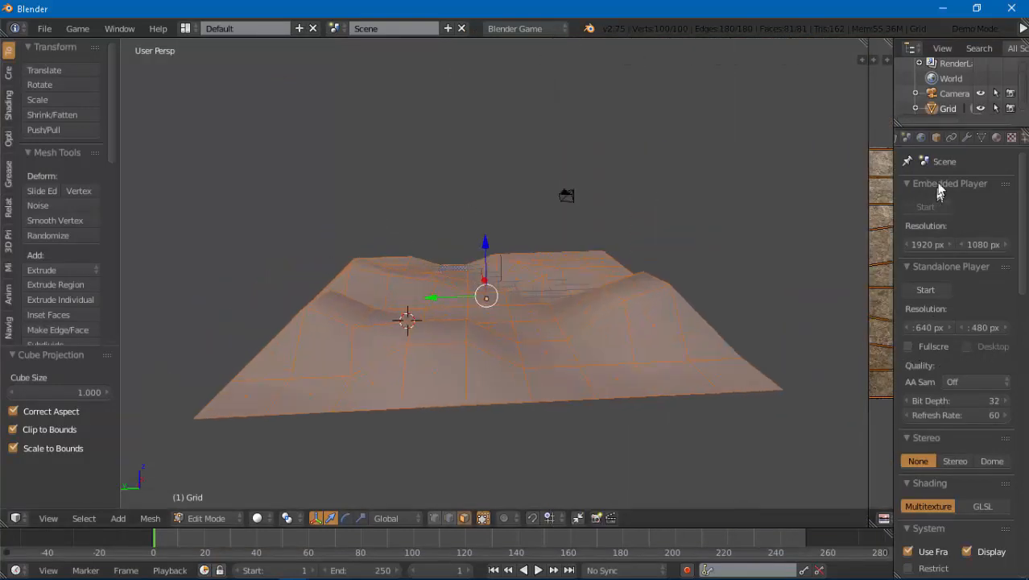
- Create a new material for the terrain grid
click(982, 137)
click(967, 137)
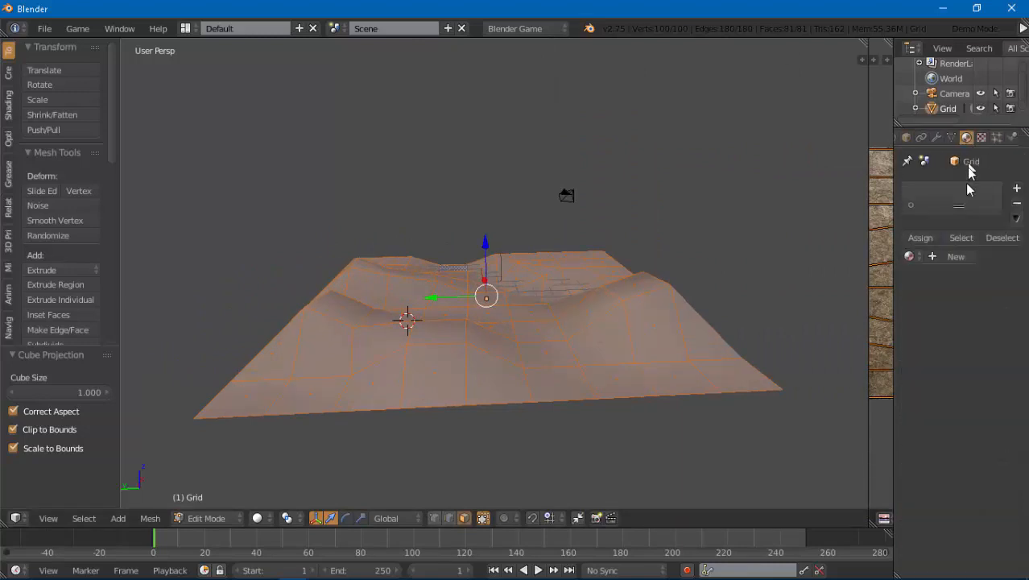
click(955, 256)
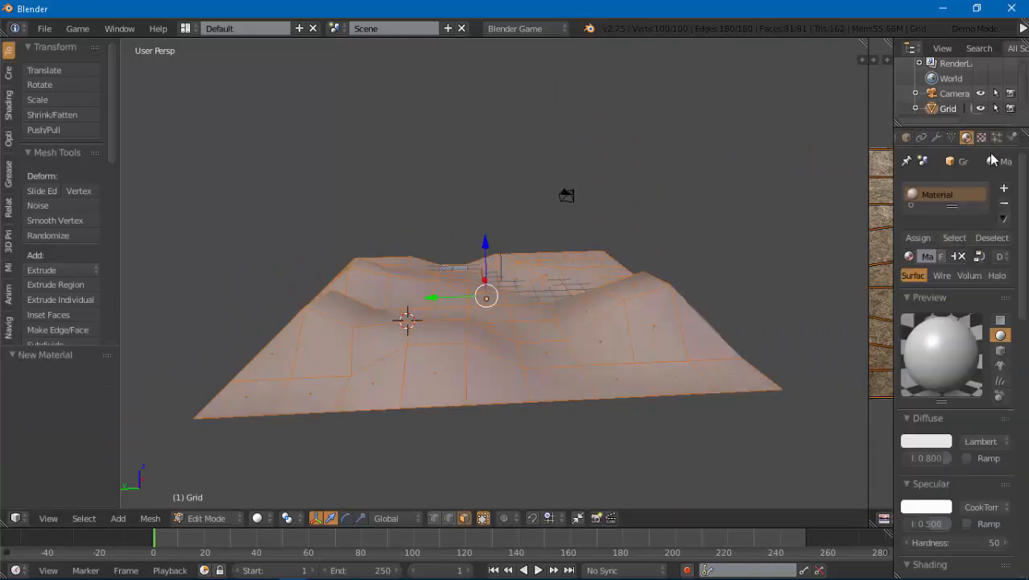
- Add a new texture to the terrain's material and load Ground_Texture1.jpg into it from the Desktop's Test Game folder
click(982, 137)
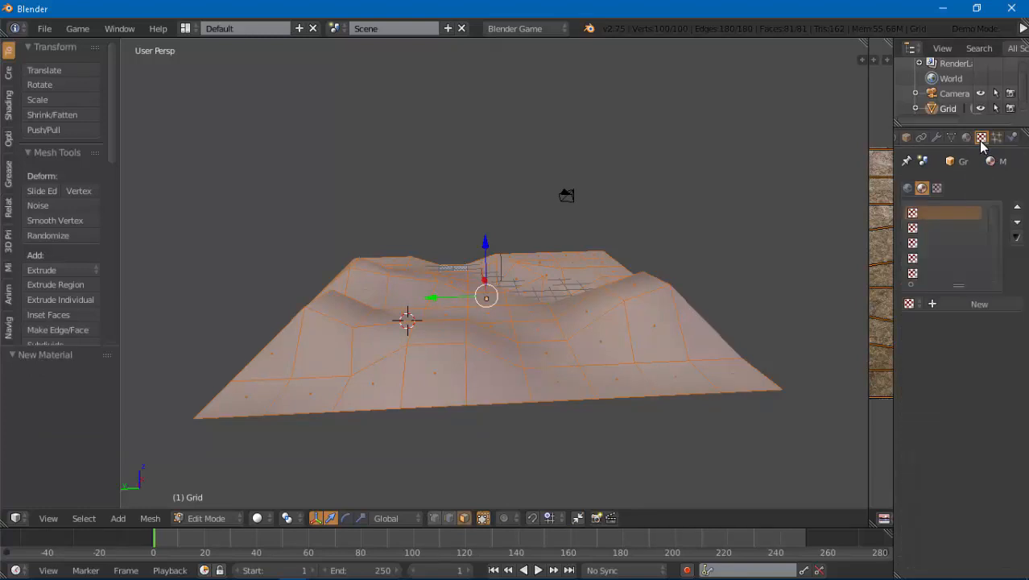
click(995, 303)
scroll(996, 313, down, 5)
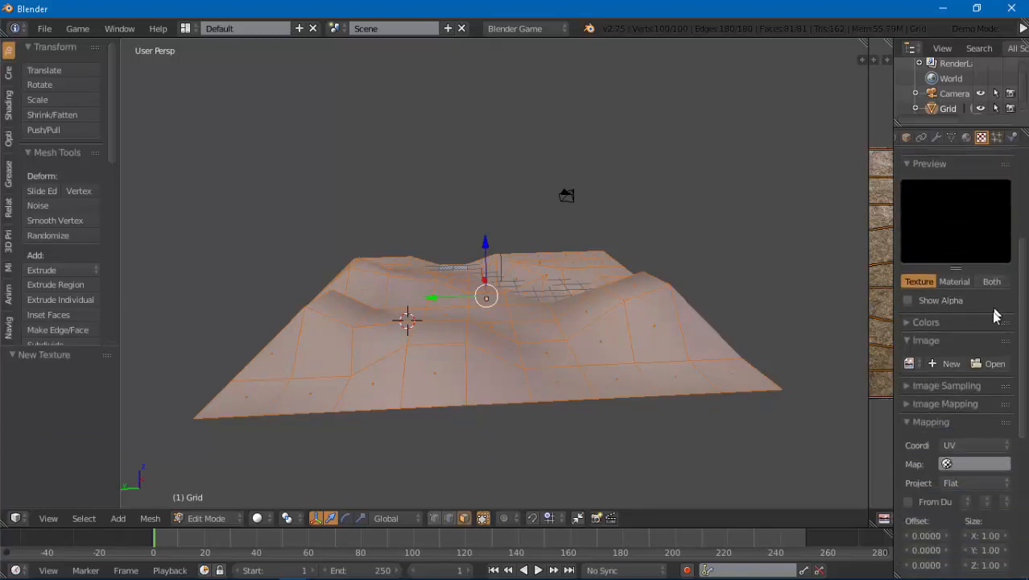
click(992, 366)
click(54, 202)
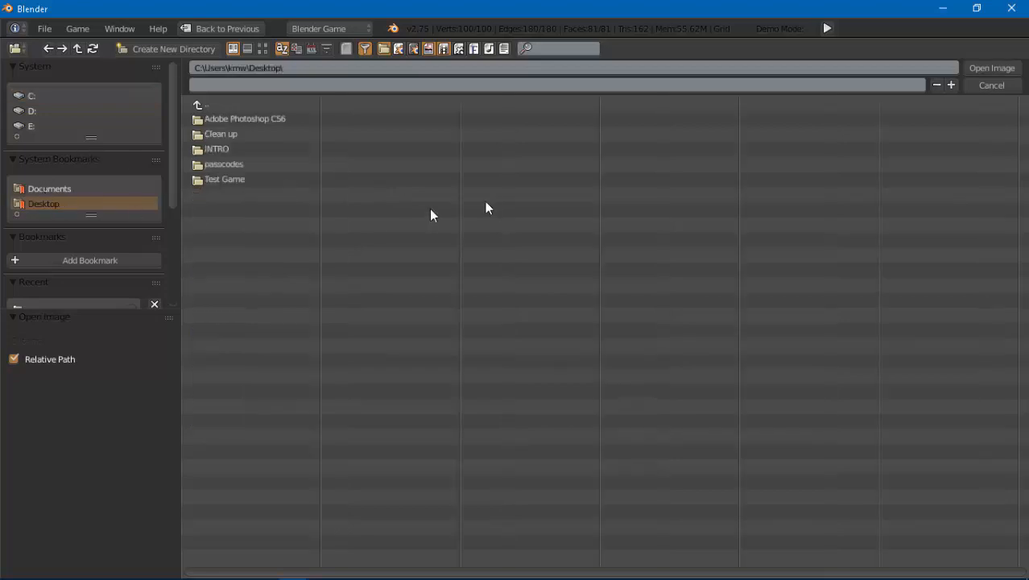
click(231, 181)
double_click(236, 117)
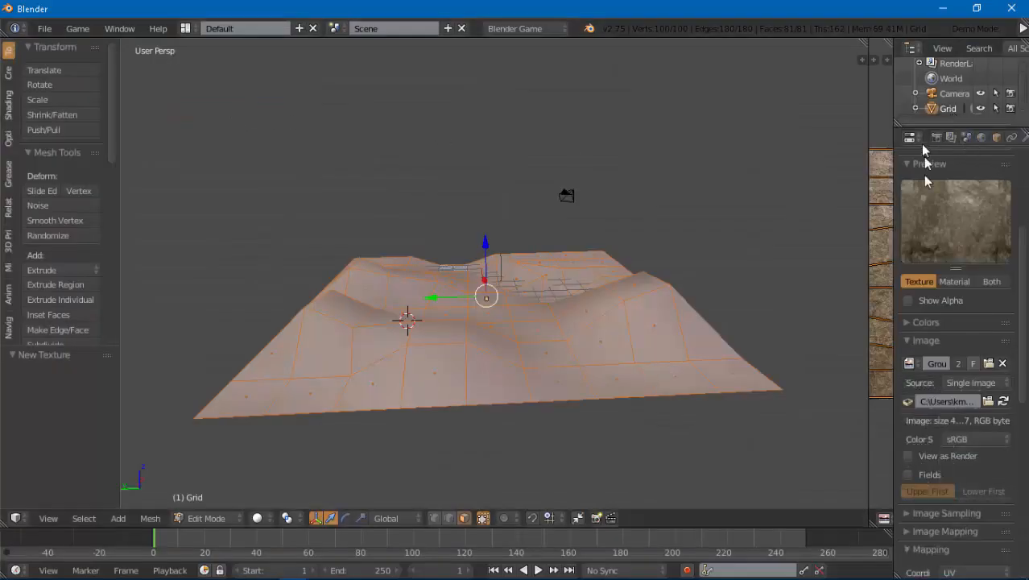
- Return the terrain to Object Mode, test-run the game and end the run
key(p)
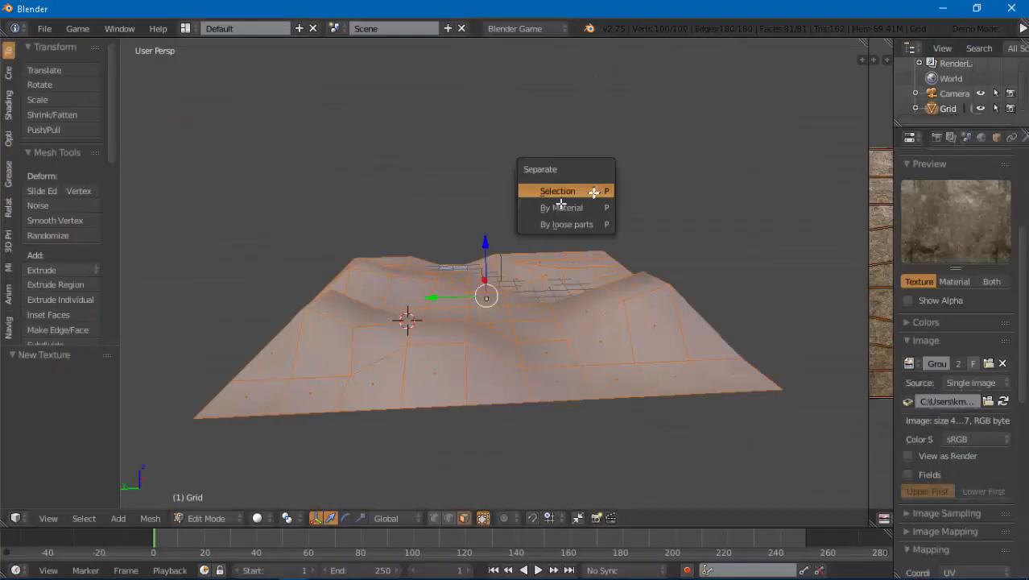
key(Tab)
click(523, 166)
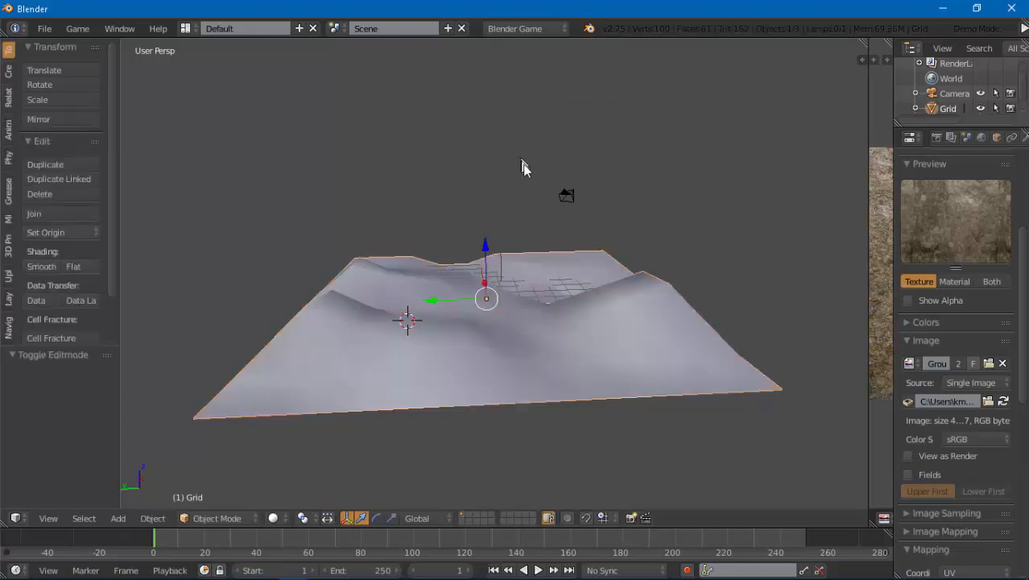
key(p)
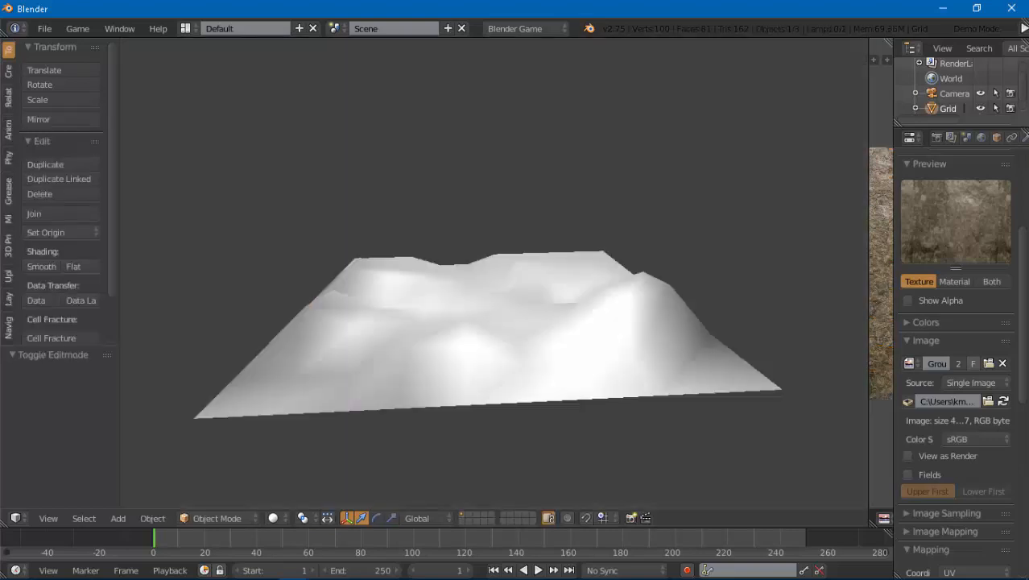
key(Escape)
- Switch the viewport shading to Texture and briefly run the game to check the textured terrain
click(273, 518)
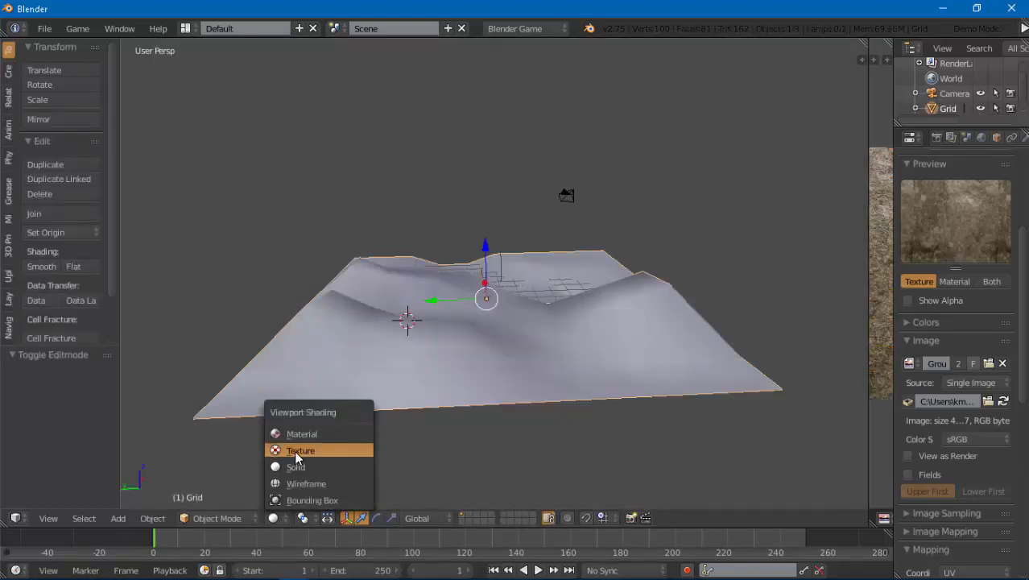
click(297, 453)
mouse_move(444, 362)
middle_down()
mouse_move(554, 361)
mouse_move(553, 351)
middle_up()
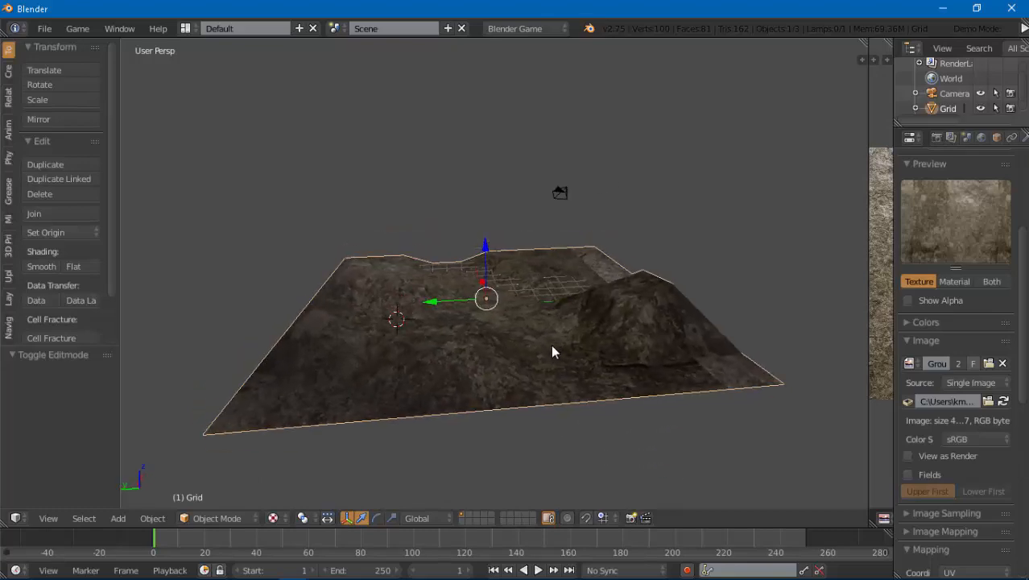
key(p)
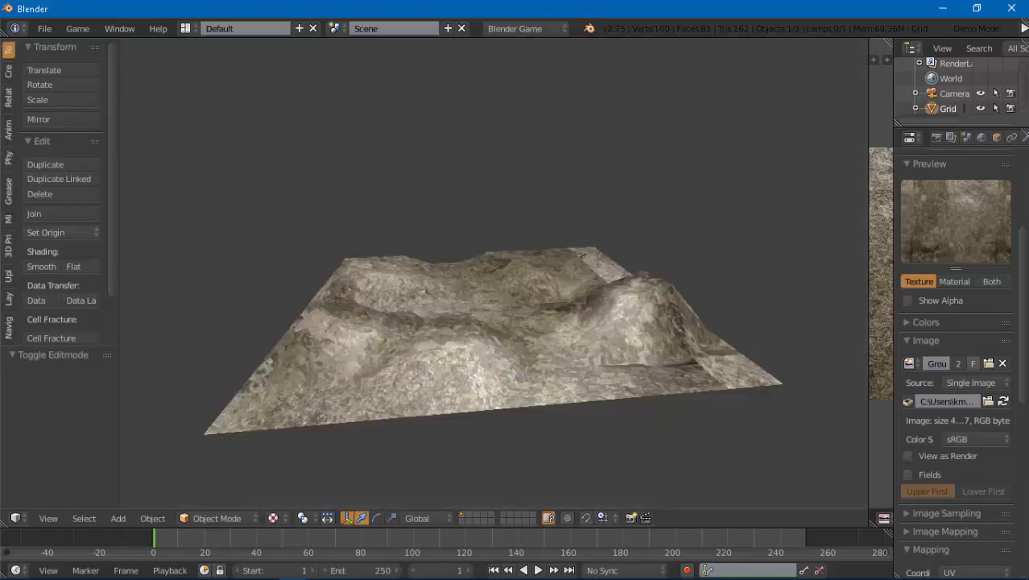
key(Escape)
- Examine the terrain's UV layout over the ground image in a widened UV/Image Editor, and restore the narrow strip and Object Mode
drag(866, 351, 508, 344)
key(Tab)
click(494, 320)
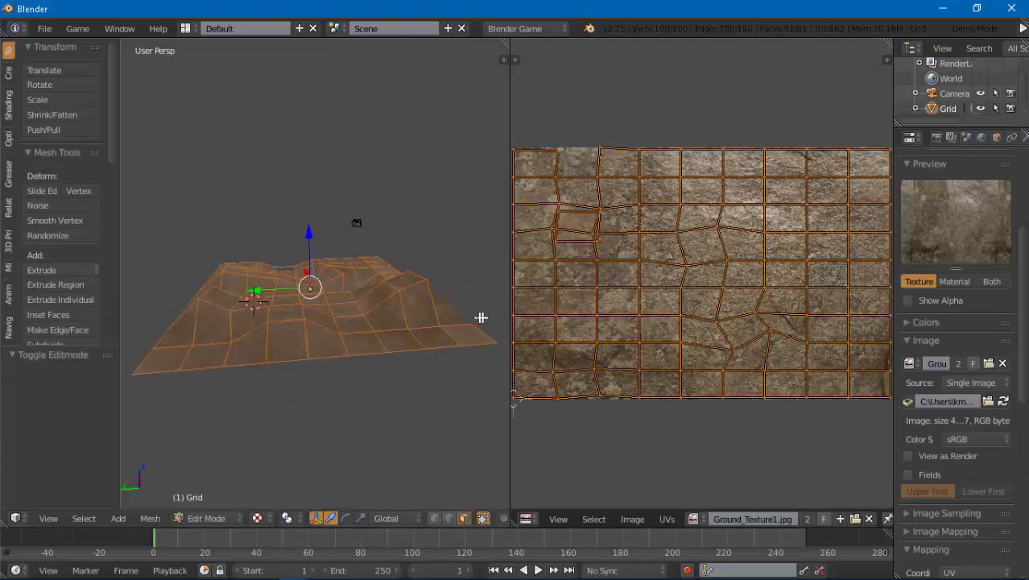
key(a)
scroll(785, 281, down, 1)
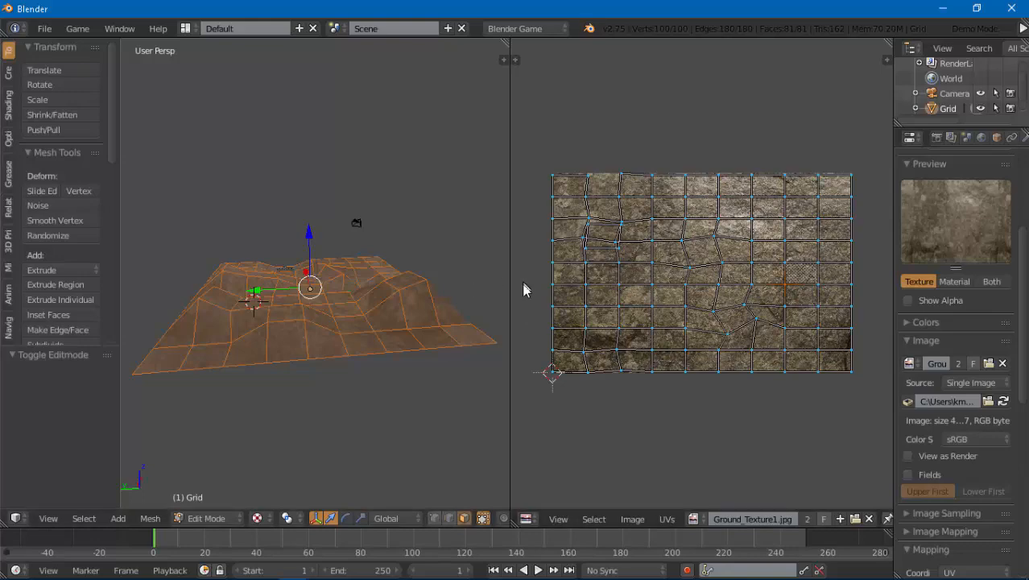
drag(511, 276, 870, 306)
key(Tab)
- Test-run the game from a low, close-up view across the terrain's hills, and end the run
scroll(662, 321, up, 1)
middle_drag(623, 320, 303, 322)
scroll(349, 316, down, 3)
scroll(492, 348, up, 6)
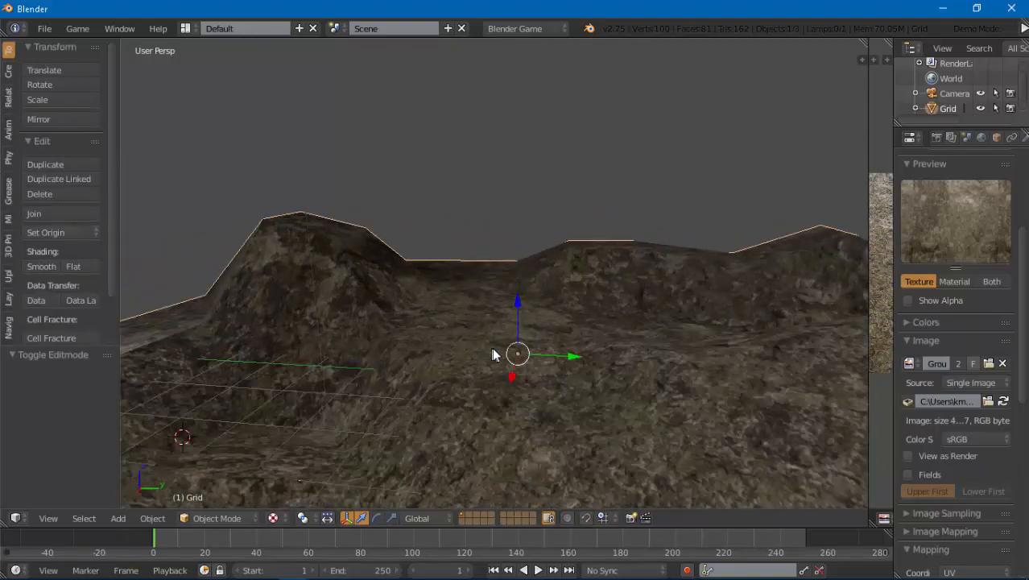
middle_drag(492, 347, 525, 325)
key(p)
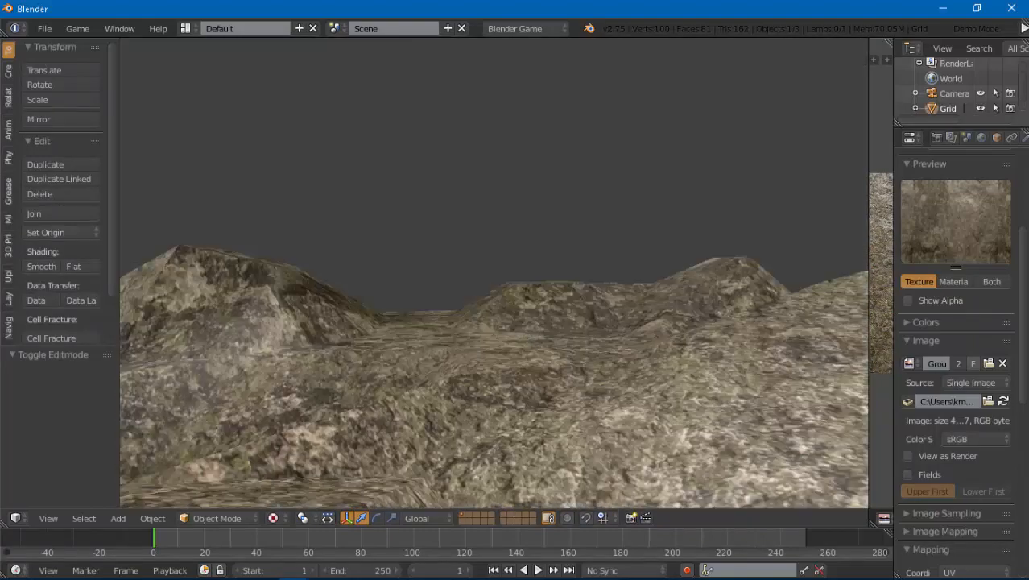
key(Escape)
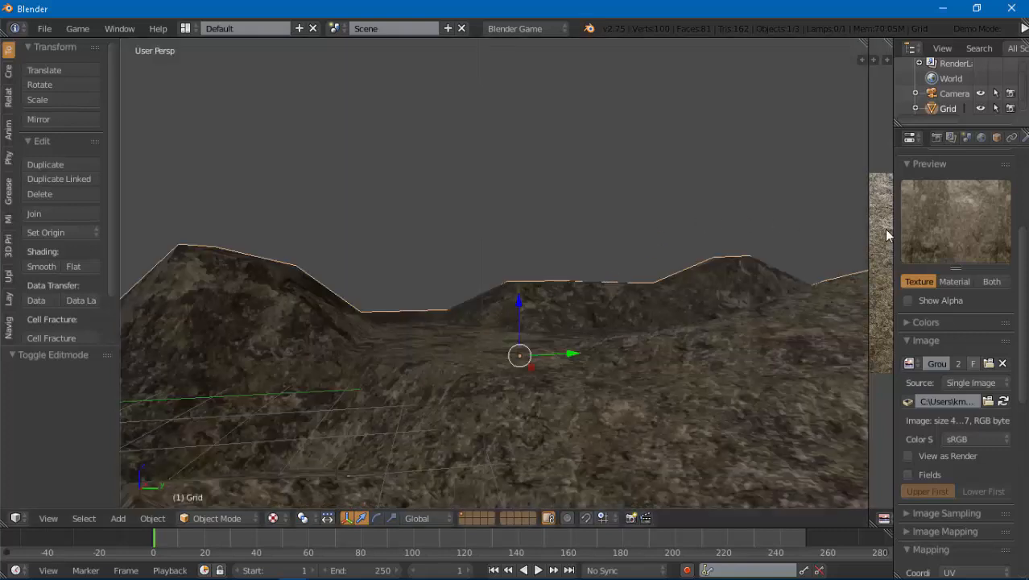
- Set the world's horizon color to a light purple and check it in a short game run
click(980, 137)
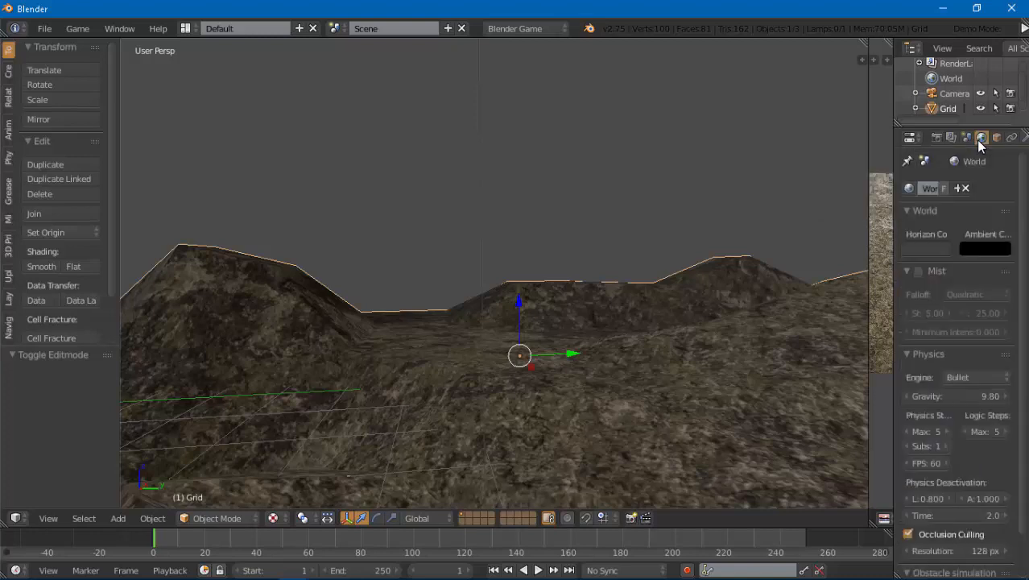
click(933, 250)
drag(935, 114, 940, 46)
click(874, 93)
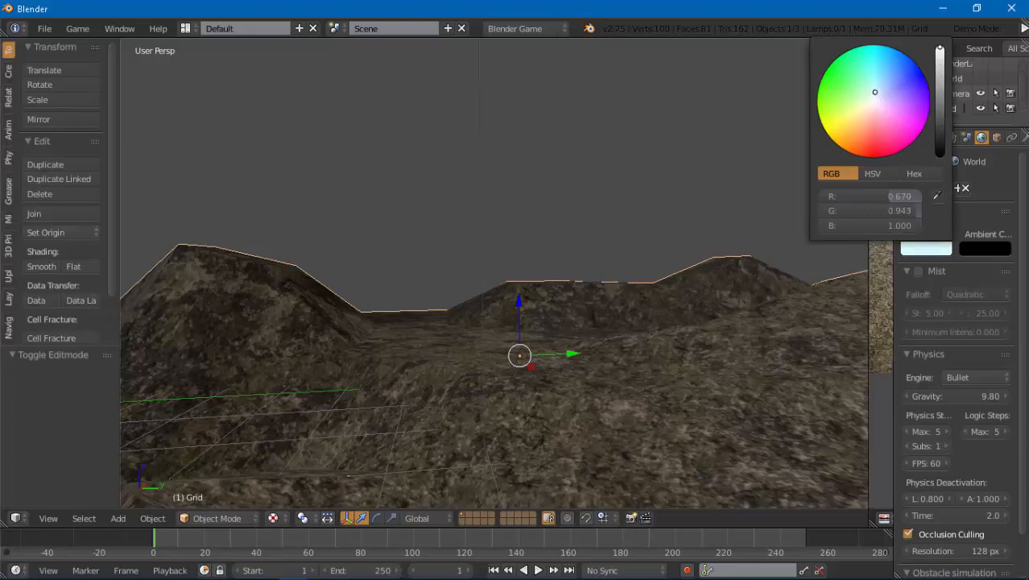
drag(875, 92, 882, 92)
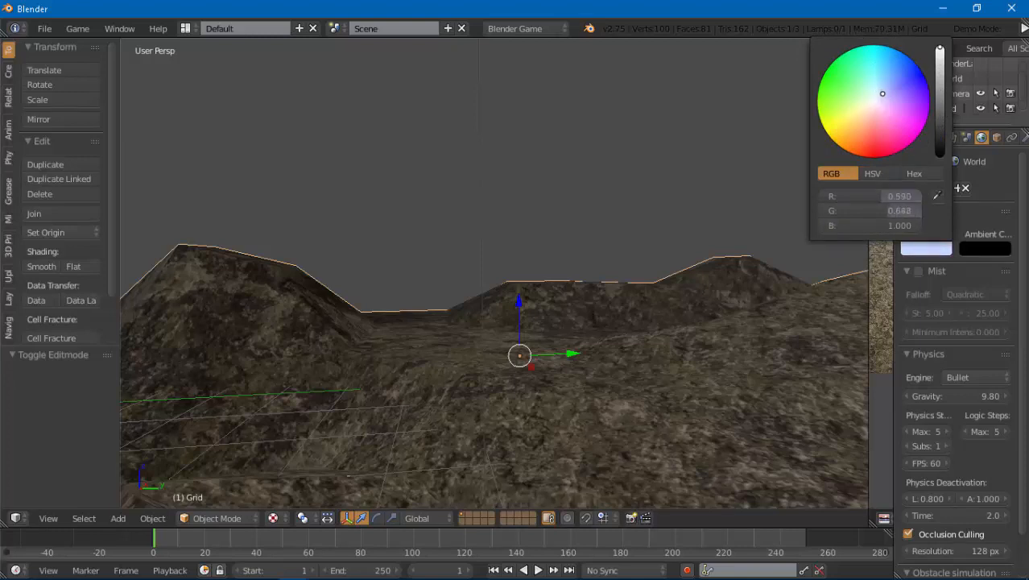
key(p)
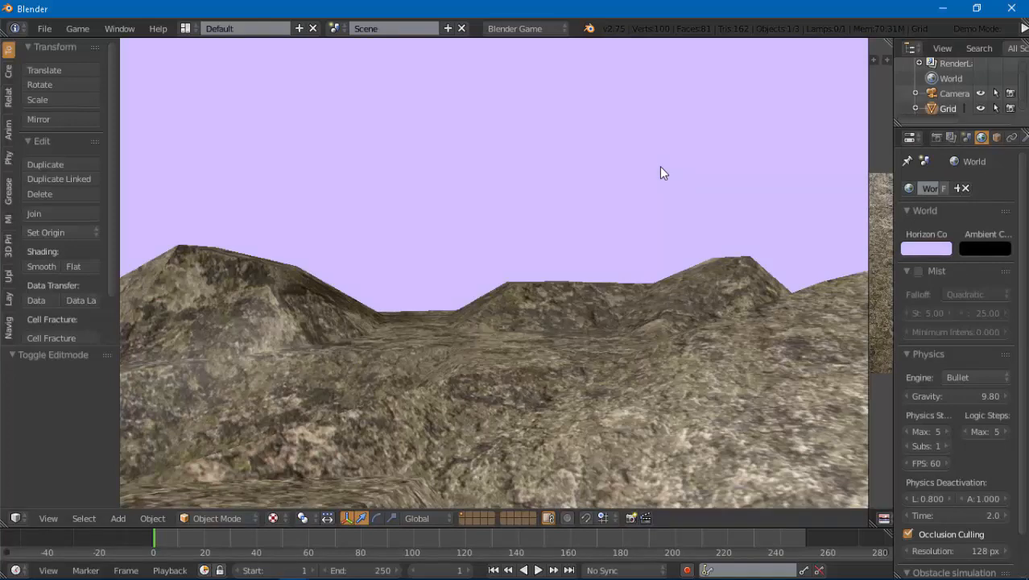
key(Escape)
- Add a plane mesh and move it about 5.19 units along the Y axis
middle_drag(660, 166, 590, 269)
scroll(600, 256, down, 2)
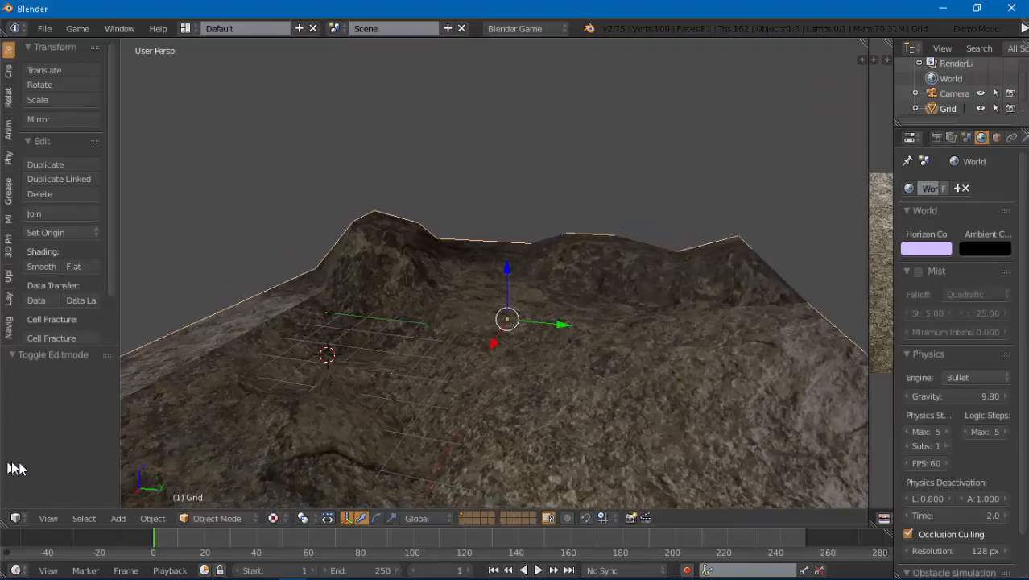
click(118, 518)
mouse_move(131, 496)
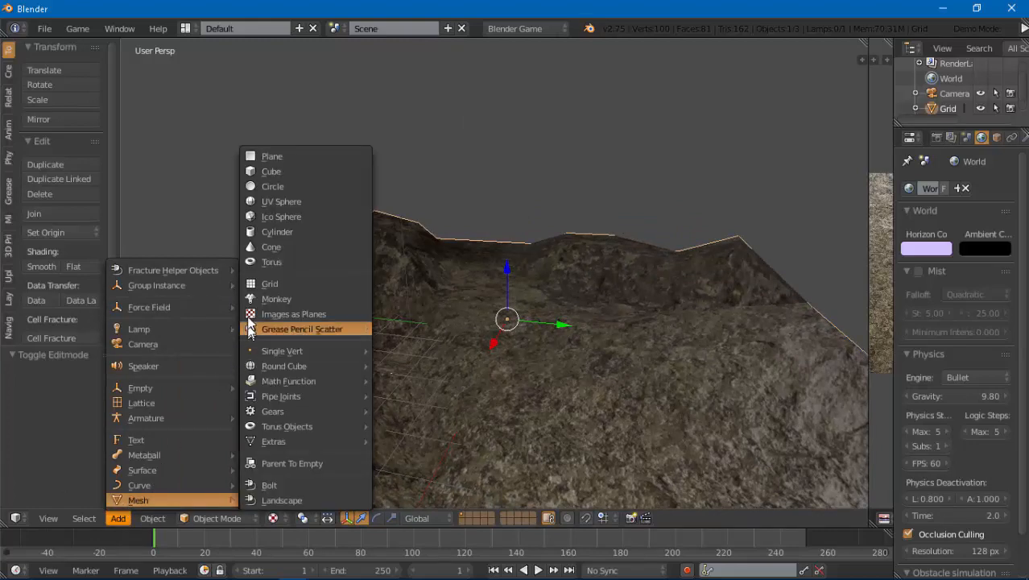
click(280, 160)
drag(329, 317, 564, 304)
- Shift the new plane slightly along the X axis and scale it up to about four times its size over the terrain
middle_drag(593, 306, 474, 348)
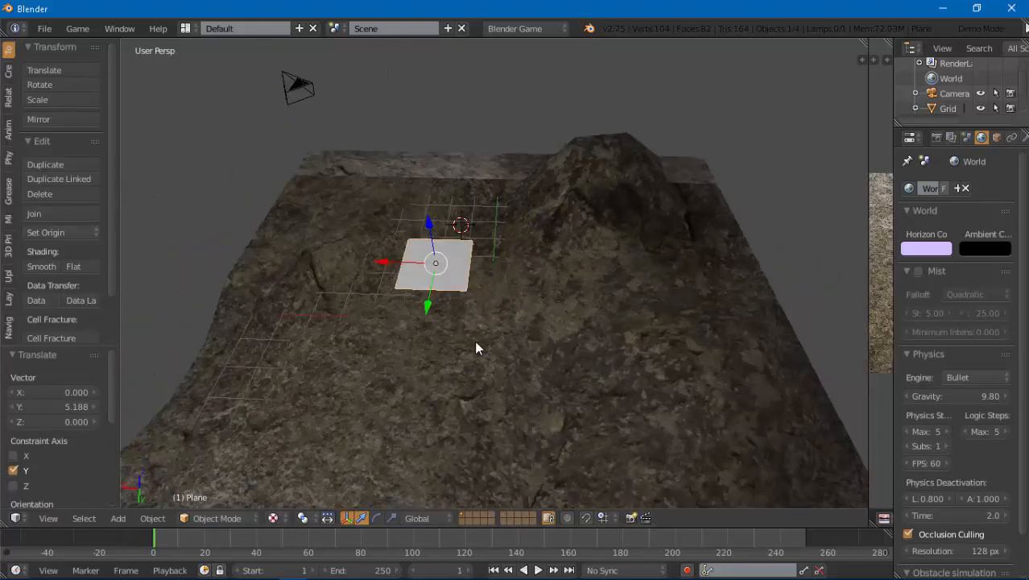
drag(407, 264, 439, 266)
key(s)
click(607, 269)
- Enter Edit Mode on the plane and knife a stepped cut across its face from front to back, near the side closest to the camera
key(Tab)
click(693, 270)
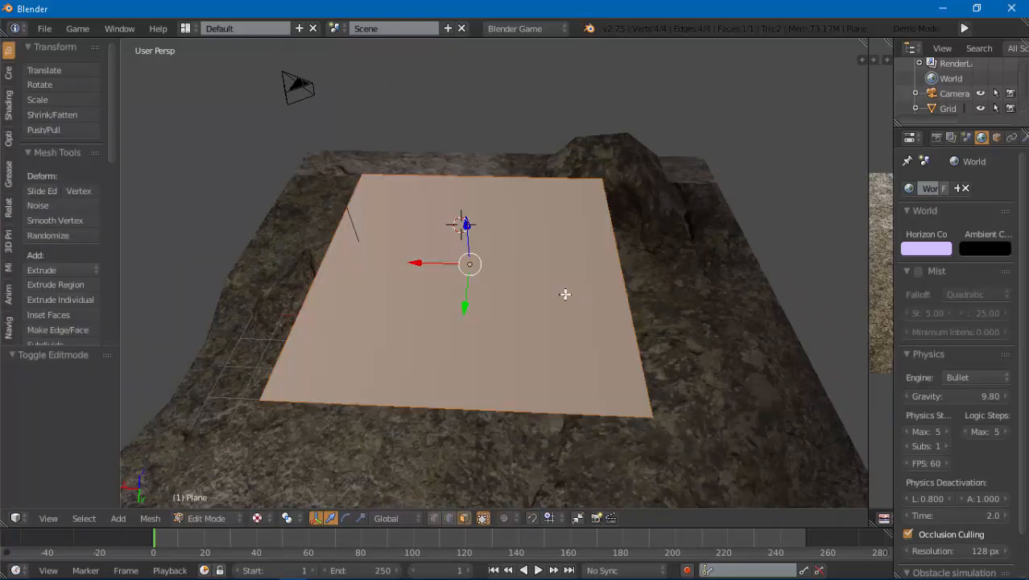
middle_drag(522, 298, 566, 295)
scroll(566, 294, down, 2)
scroll(81, 266, down, 6)
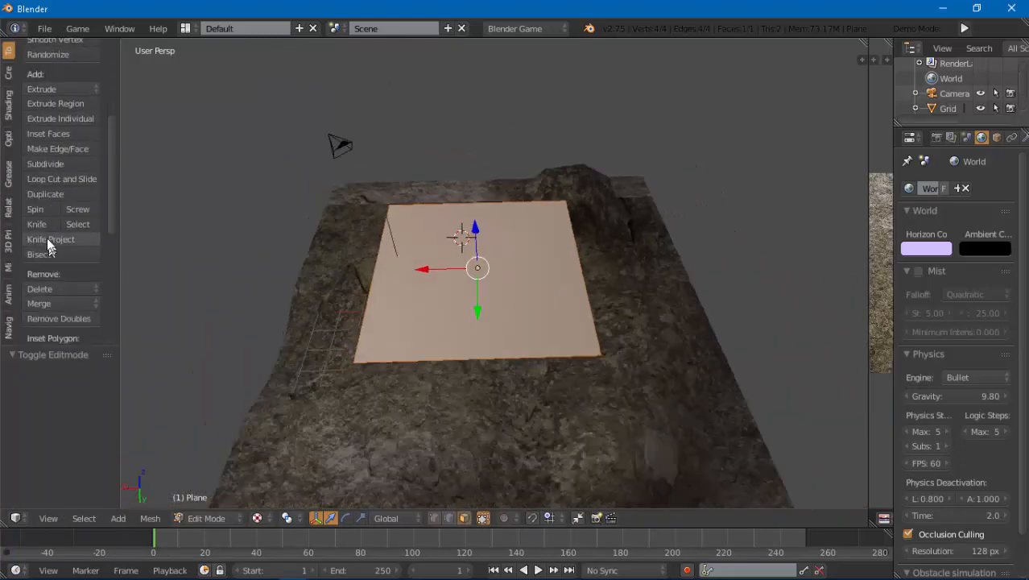
click(41, 226)
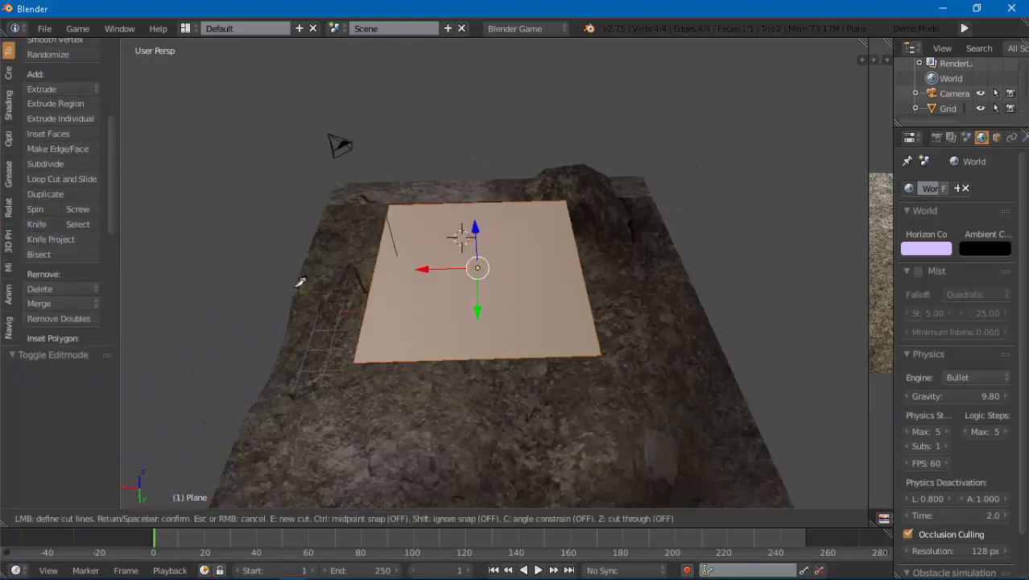
click(411, 360)
click(413, 314)
click(454, 314)
click(453, 263)
click(400, 261)
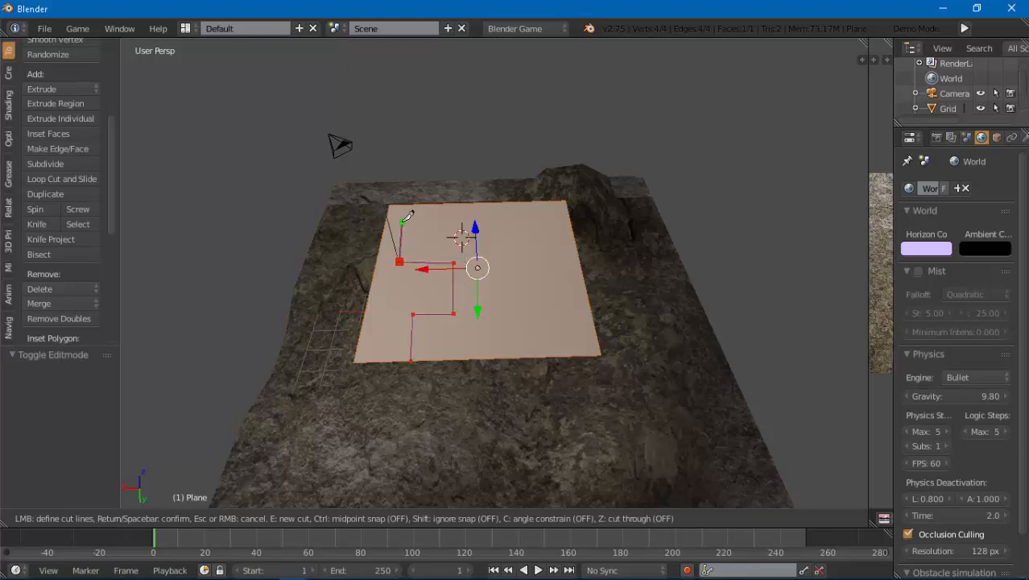
click(403, 221)
click(401, 205)
key(Return)
- Knife a second stepped cut from front to back across the opposite part of the plane
click(39, 223)
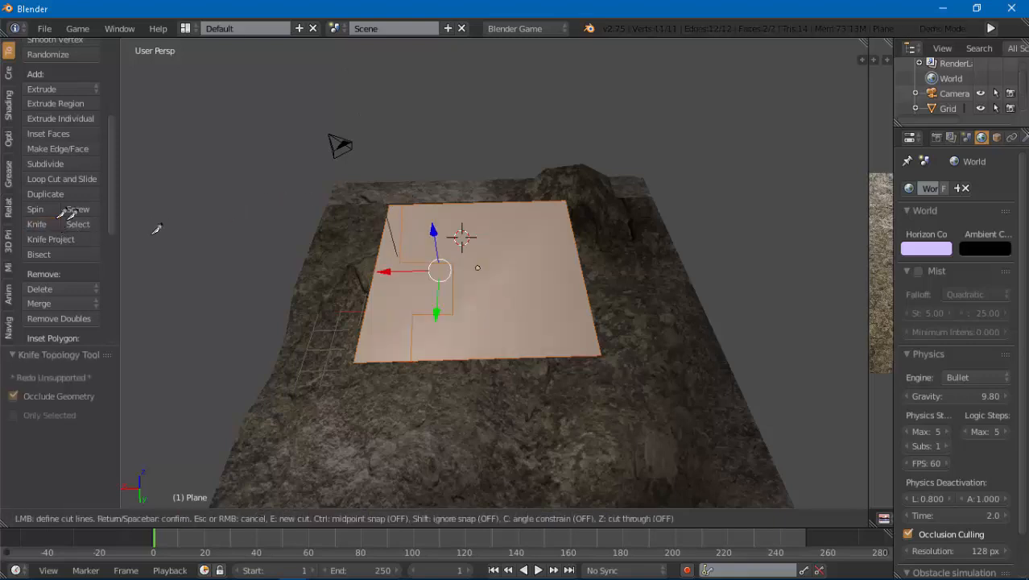
click(525, 356)
click(509, 309)
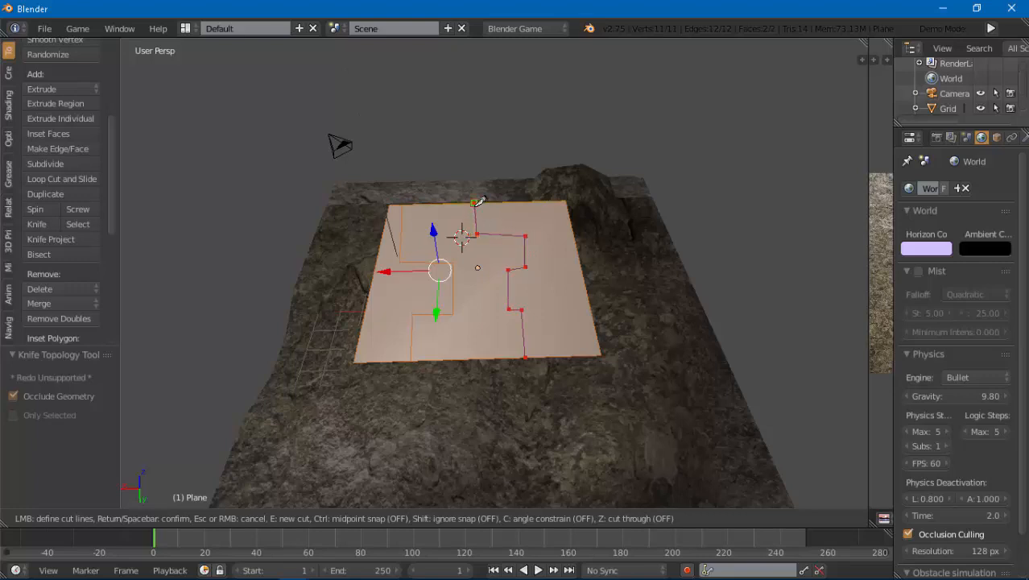
key(Return)
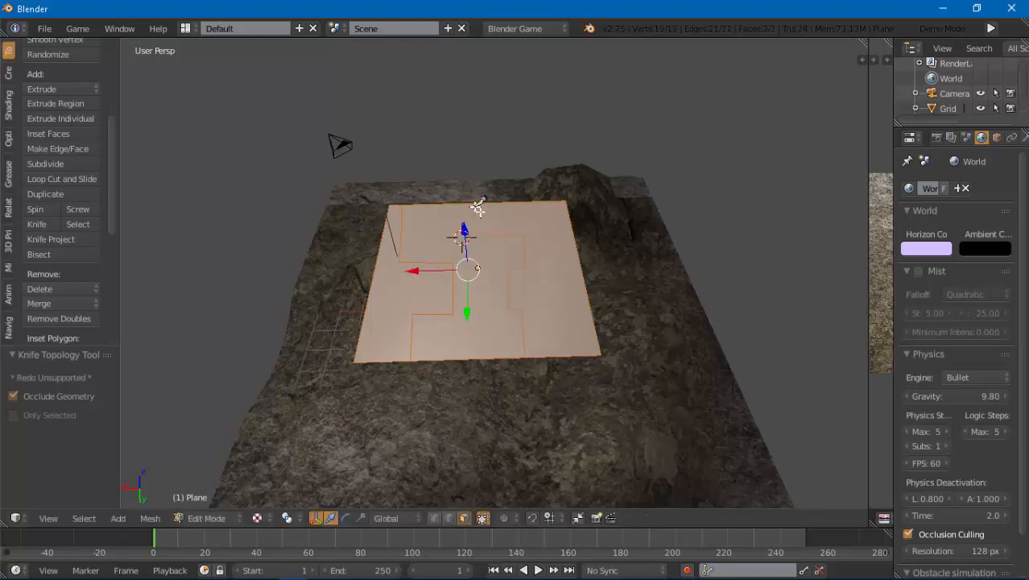
- Delete the two outer faces of the plane, keeping the middle face between the stepped cuts
right_click(542, 296)
shift+right_click(402, 292)
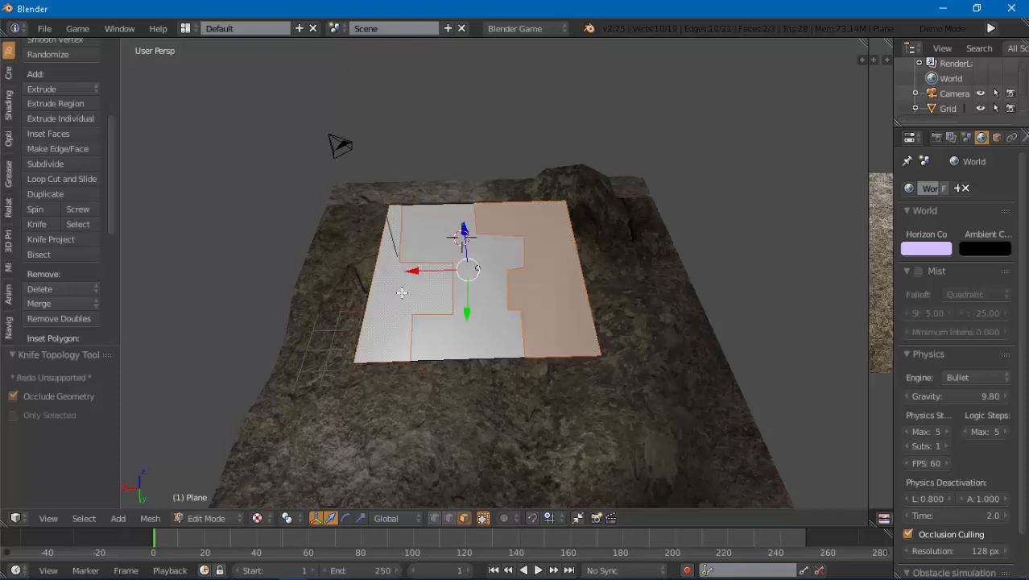
key(x)
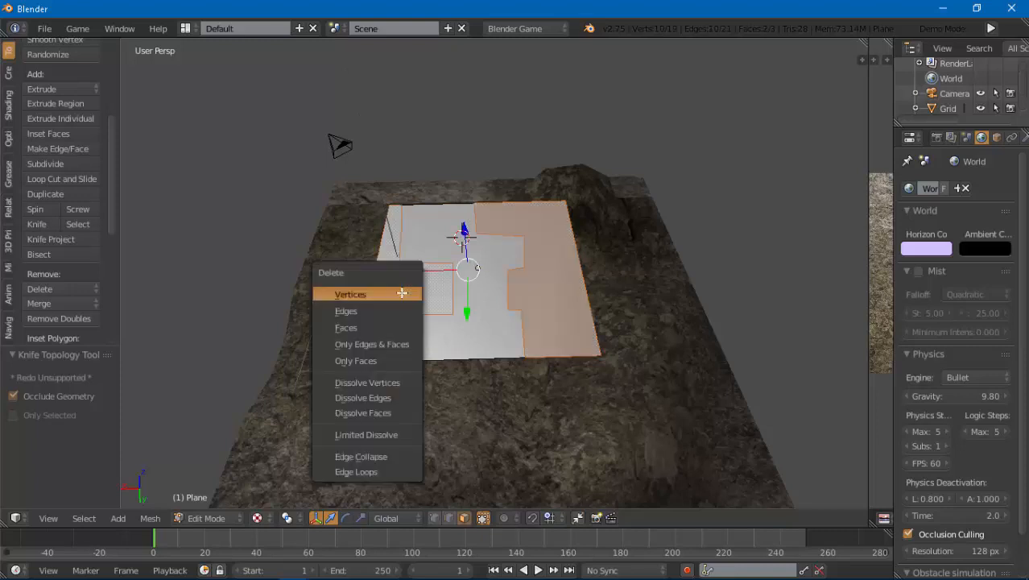
click(375, 327)
- Extrude the remaining stepped face upward about 1.6 units into a solid block and return to Object Mode
middle_drag(500, 305, 553, 242)
key(a)
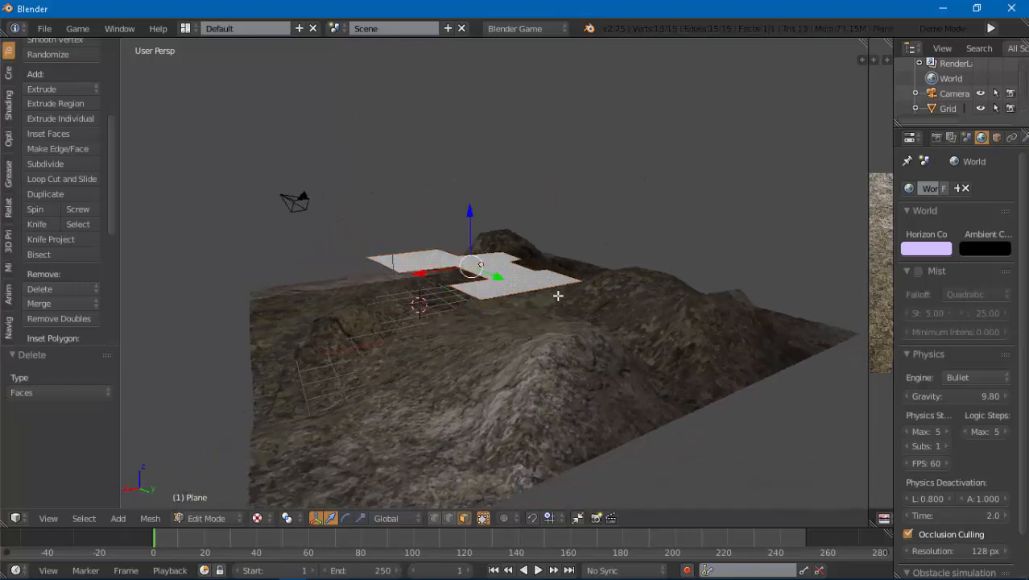
key(e)
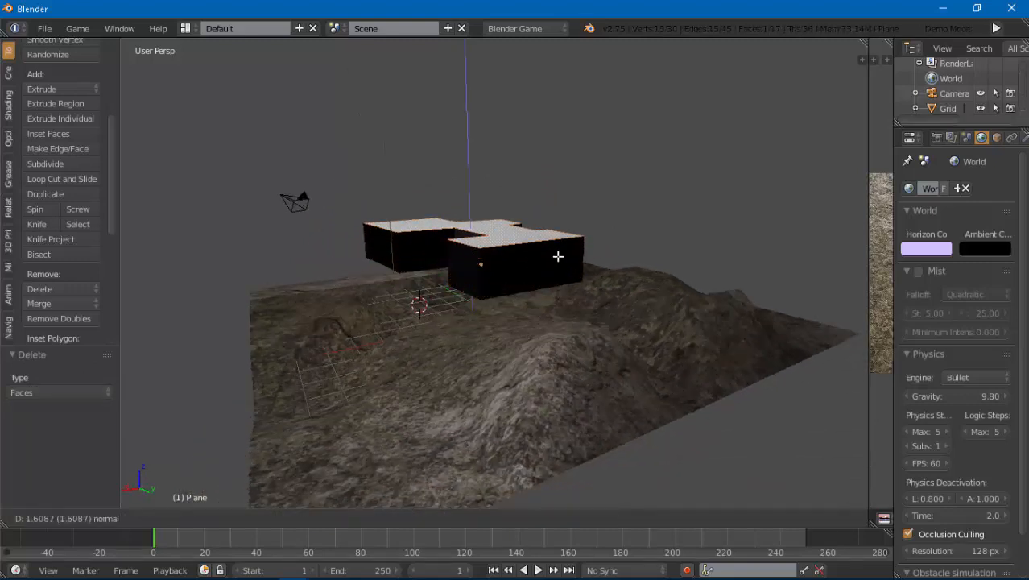
click(559, 256)
key(Tab)
click(513, 256)
middle_drag(563, 237, 502, 286)
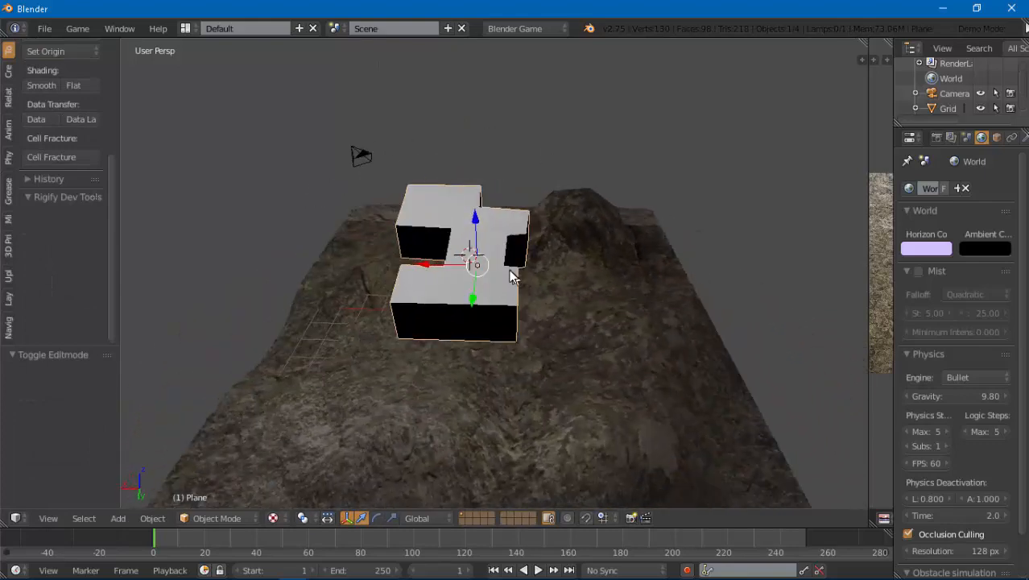
- Scale the block down to about 0.52 of its size
scroll(513, 276, down, 6)
scroll(517, 269, up, 2)
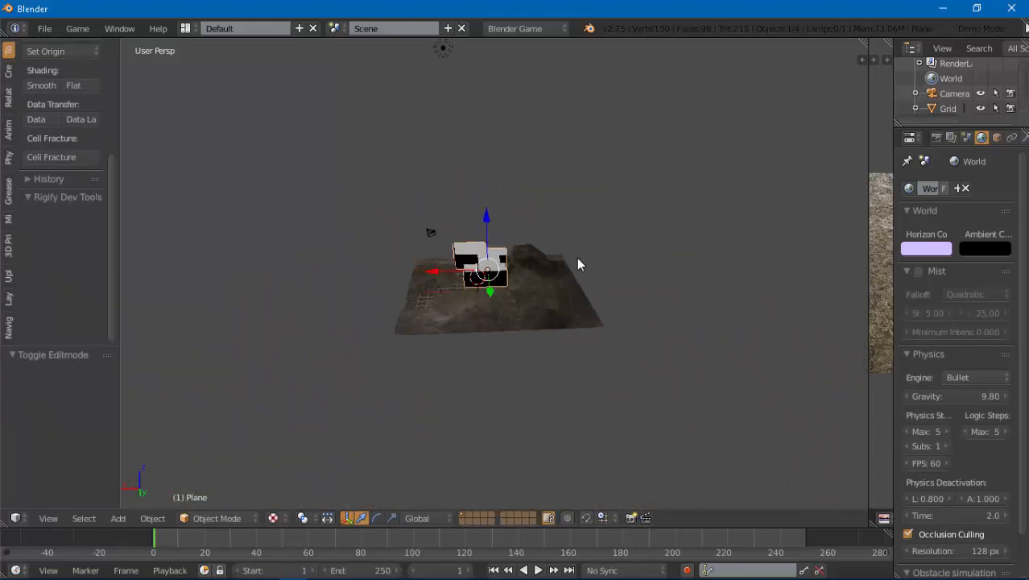
key(s)
click(532, 265)
scroll(997, 141, up, 2)
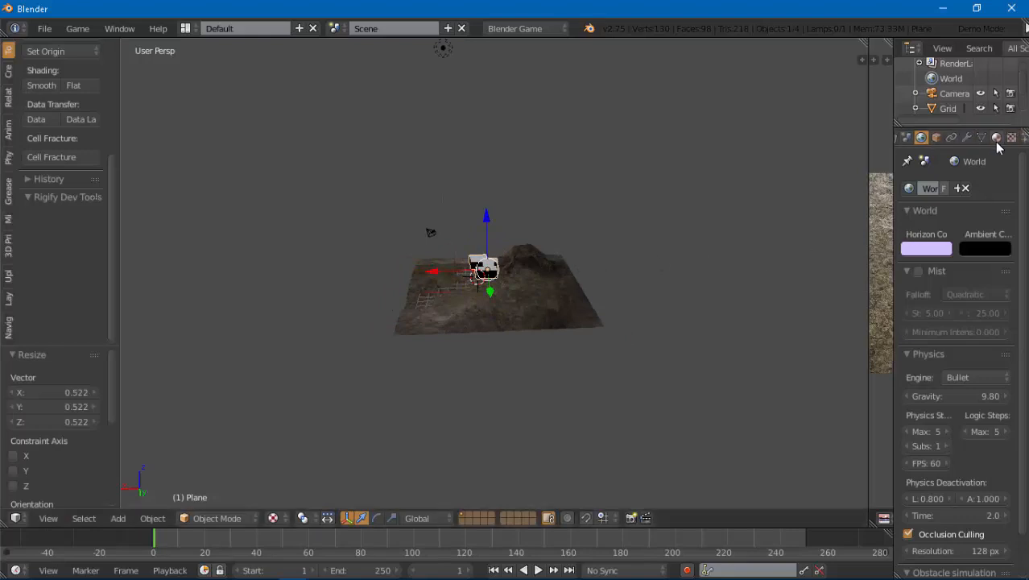
- Add a new material to the block with a pure white diffuse color and make it shadeless
click(997, 138)
click(941, 237)
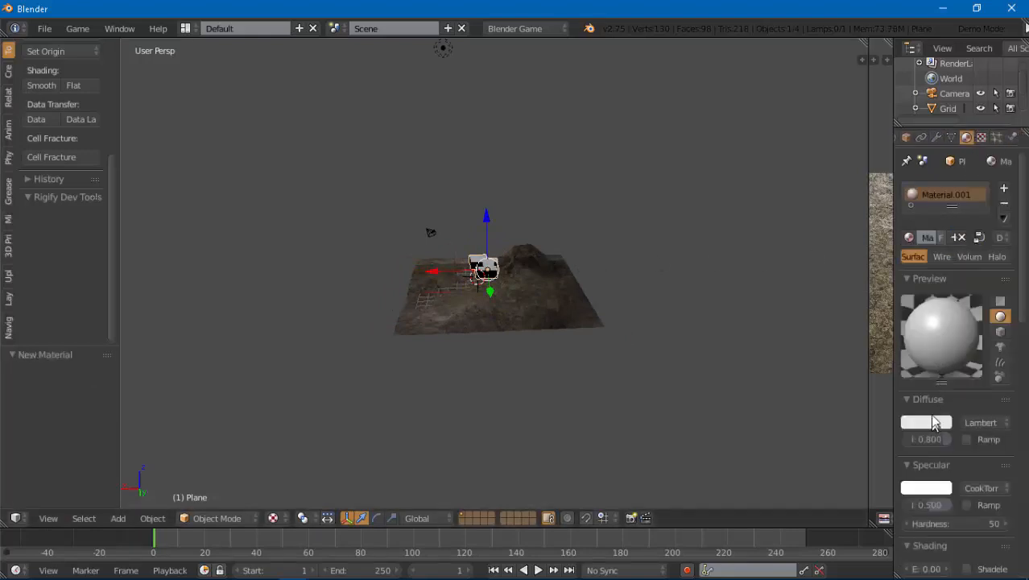
click(934, 423)
drag(940, 227, 940, 220)
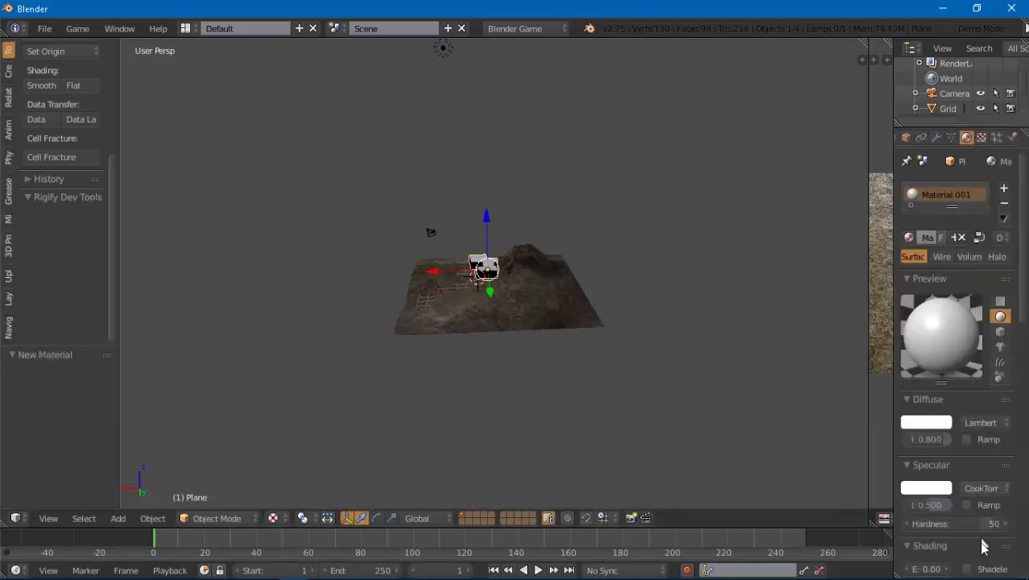
click(968, 570)
- Preview the block in Material viewport shading and switch back to Texture shading
scroll(632, 287, up, 5)
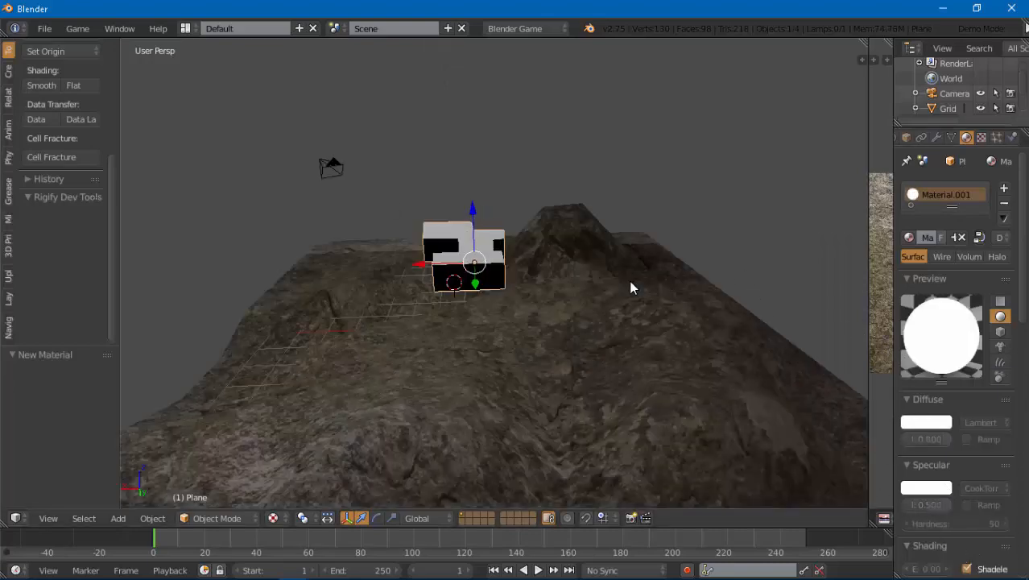
middle_drag(522, 280, 552, 283)
click(273, 518)
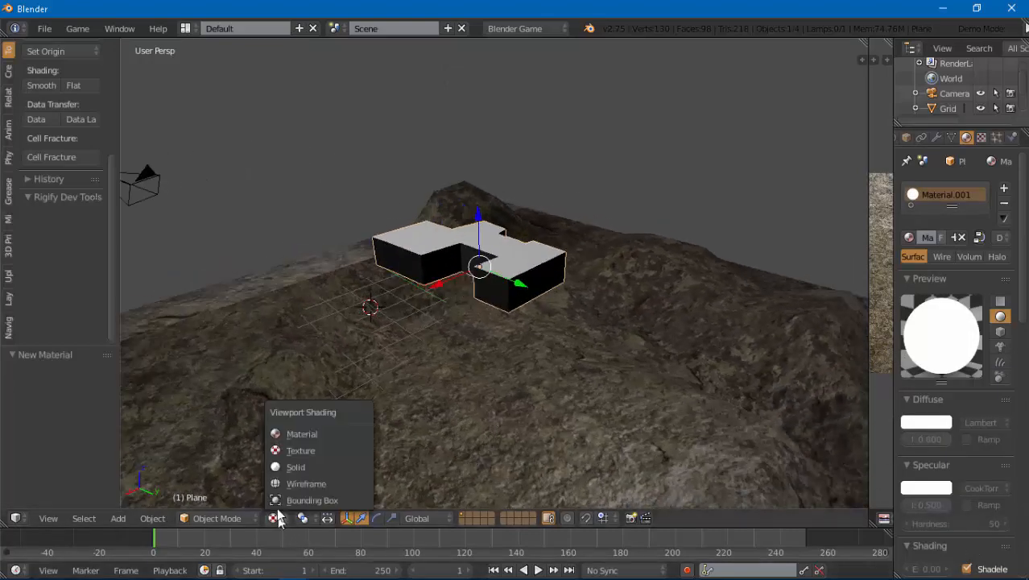
click(309, 435)
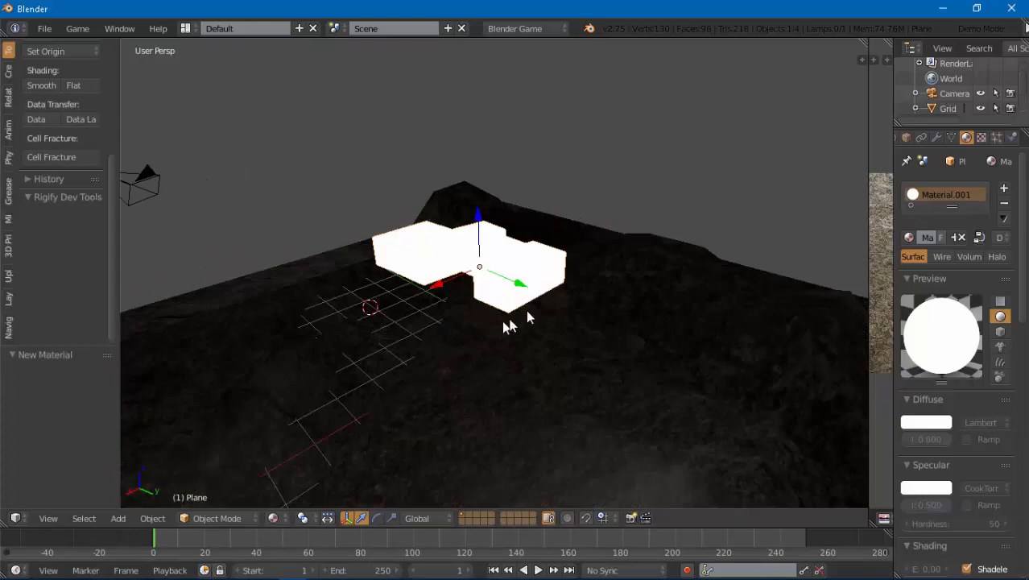
middle_drag(526, 311, 479, 305)
click(256, 517)
mouse_move(269, 515)
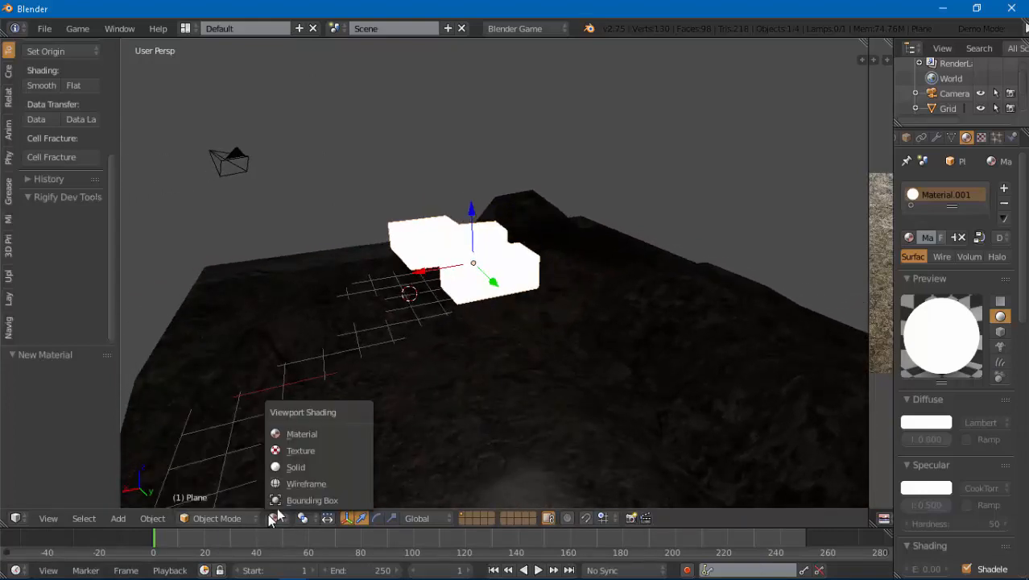
click(301, 451)
- Run the game briefly to check the white block against the terrain and sky, and stop it
mouse_move(381, 323)
middle_down()
mouse_move(435, 368)
mouse_move(400, 314)
middle_up()
key(p)
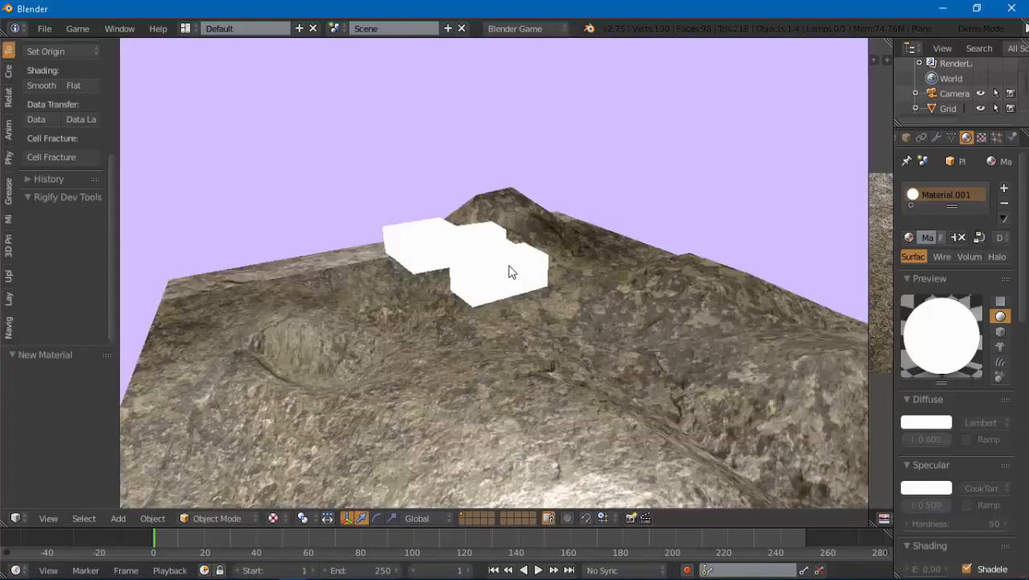
key(Escape)
- Position the block high above the terrain, moving it about 6.3 units along Y and 5.7 units along X
middle_drag(497, 287, 625, 279)
scroll(661, 305, down, 6)
drag(496, 232, 616, 209)
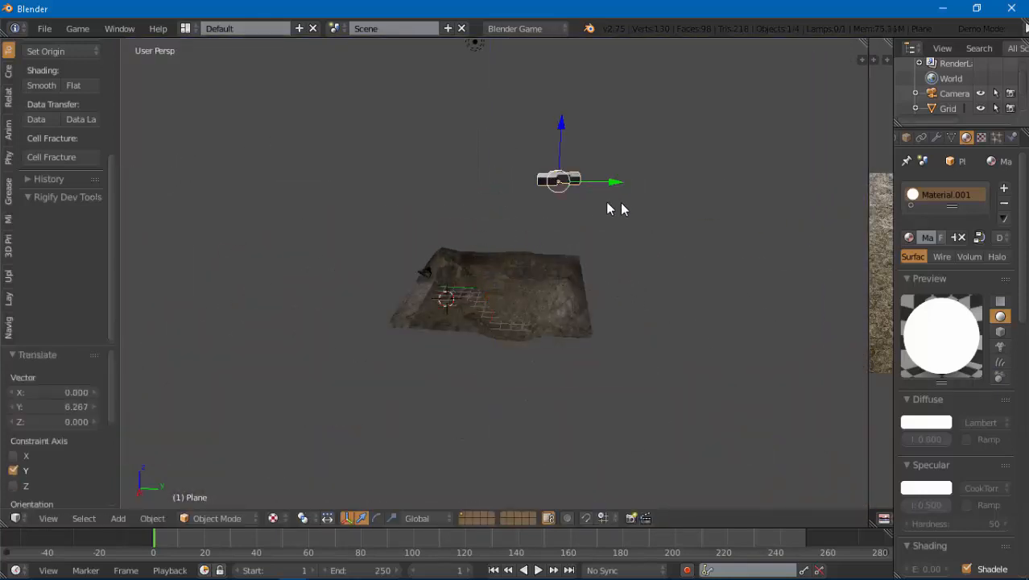
middle_drag(616, 209, 458, 219)
key(shift+d)
key(x)
click(389, 217)
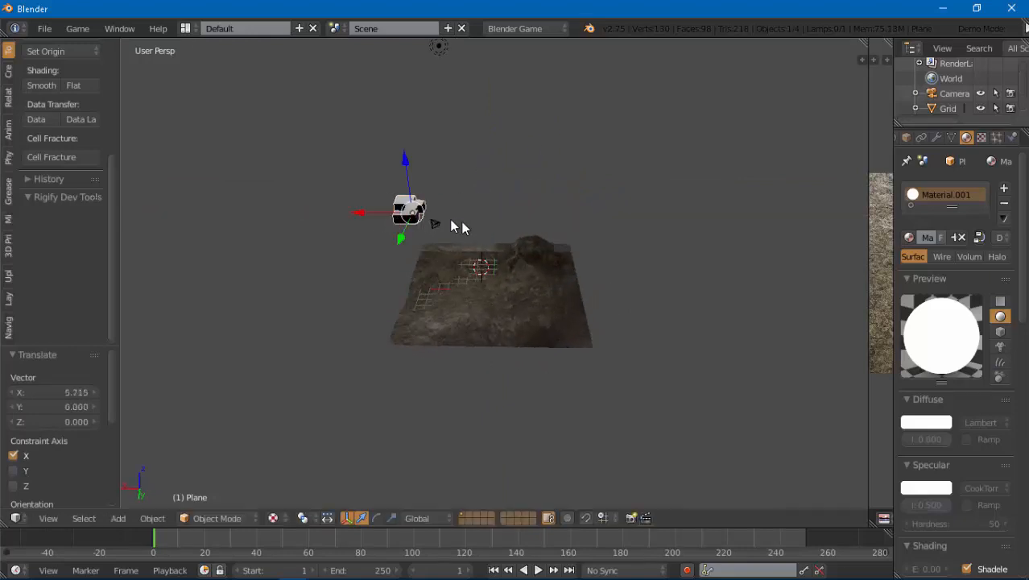
- Duplicate the block about -6.5 units along X and rotate the copy about -179° around Z
key(shift+d)
key(x)
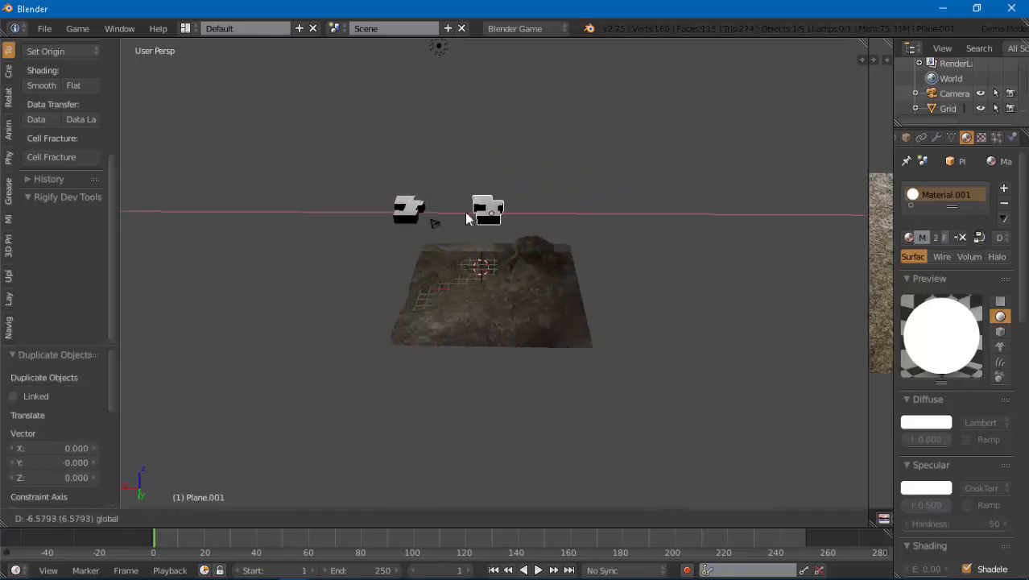
click(466, 217)
key(r)
key(z)
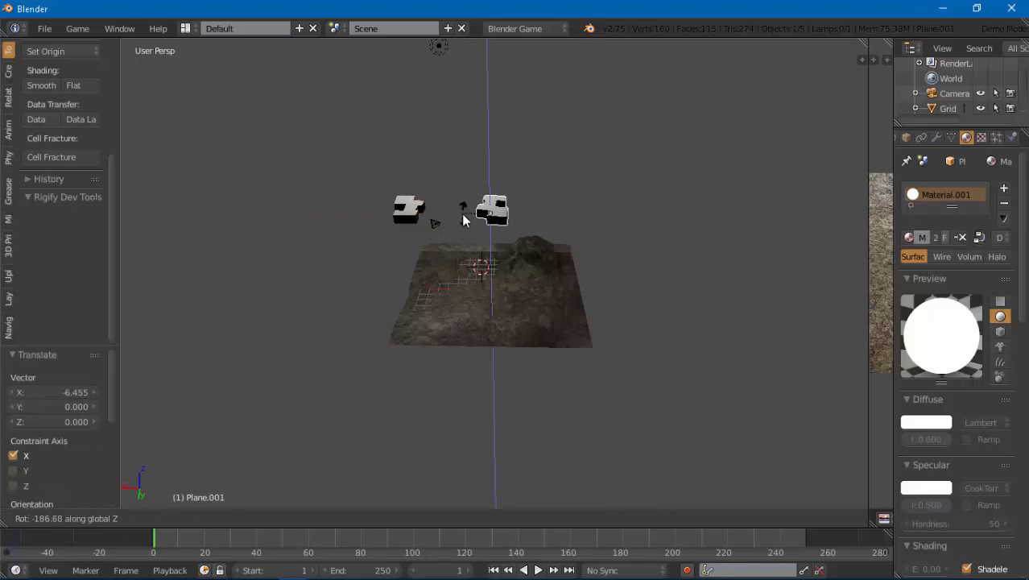
click(462, 220)
- Duplicate the original block about -14.8 units along X and rotate the copy about 19° around Z
right_click(418, 219)
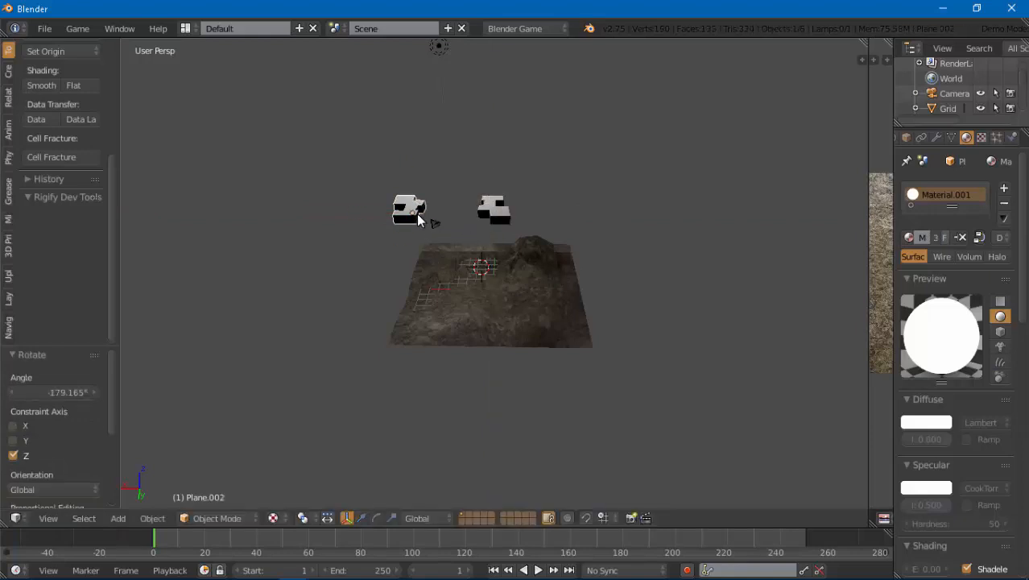
key(shift+d)
key(x)
click(568, 229)
key(r)
key(z)
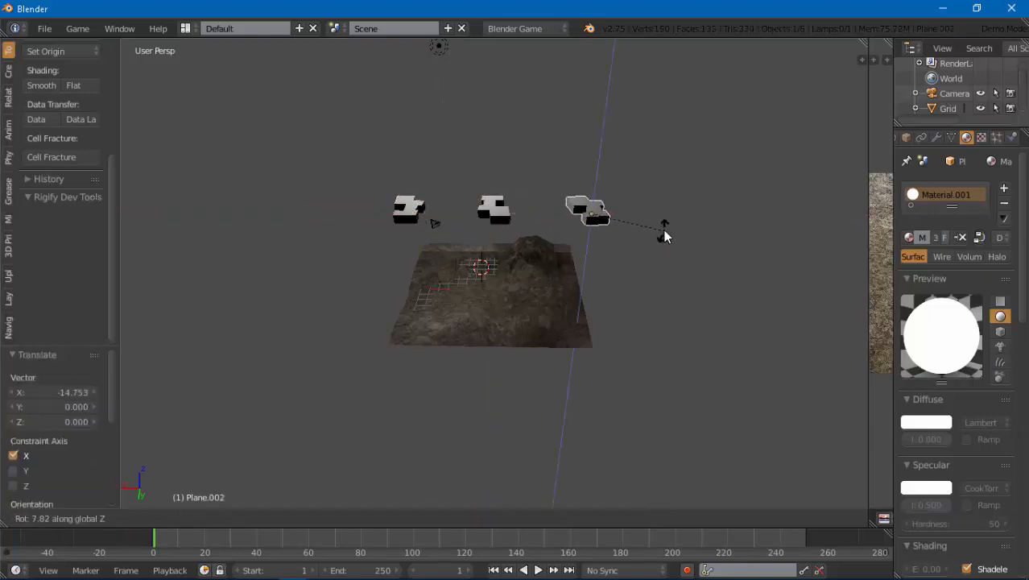
click(679, 216)
- Rotate the original block about 2.4° around Z and select the middle block of the row
middle_drag(587, 235, 569, 283)
right_click(419, 254)
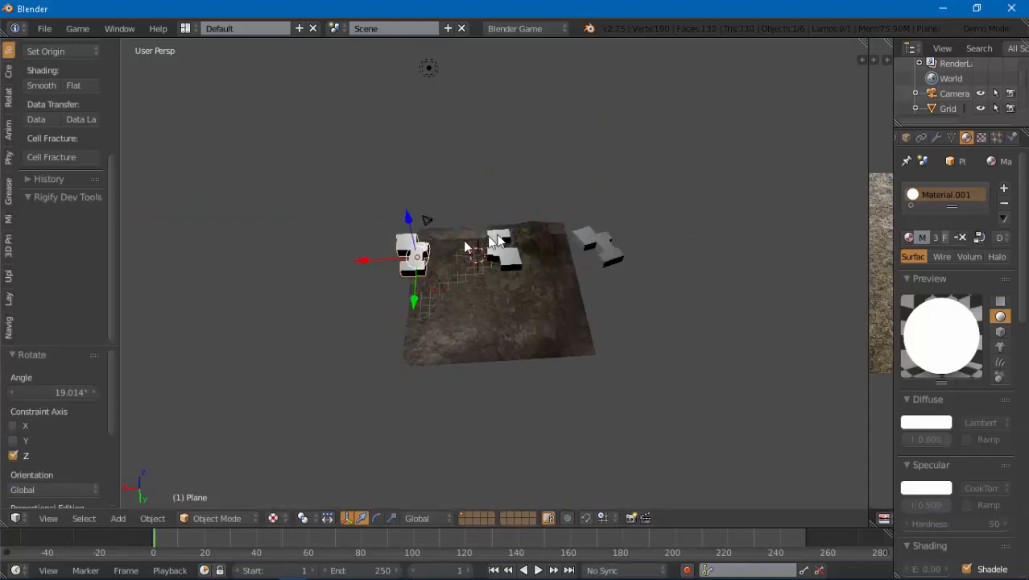
key(r)
key(z)
click(508, 237)
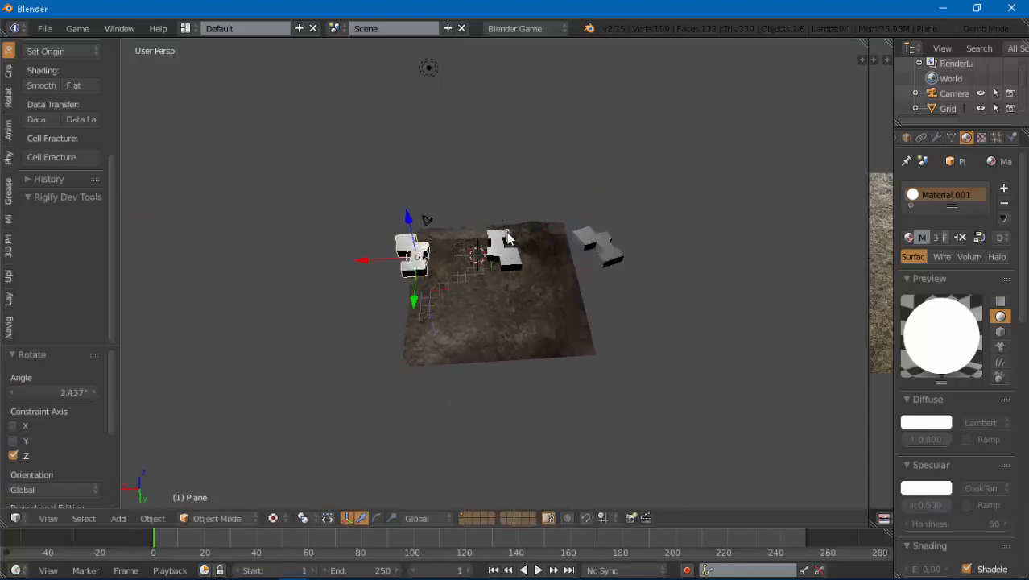
right_click(506, 242)
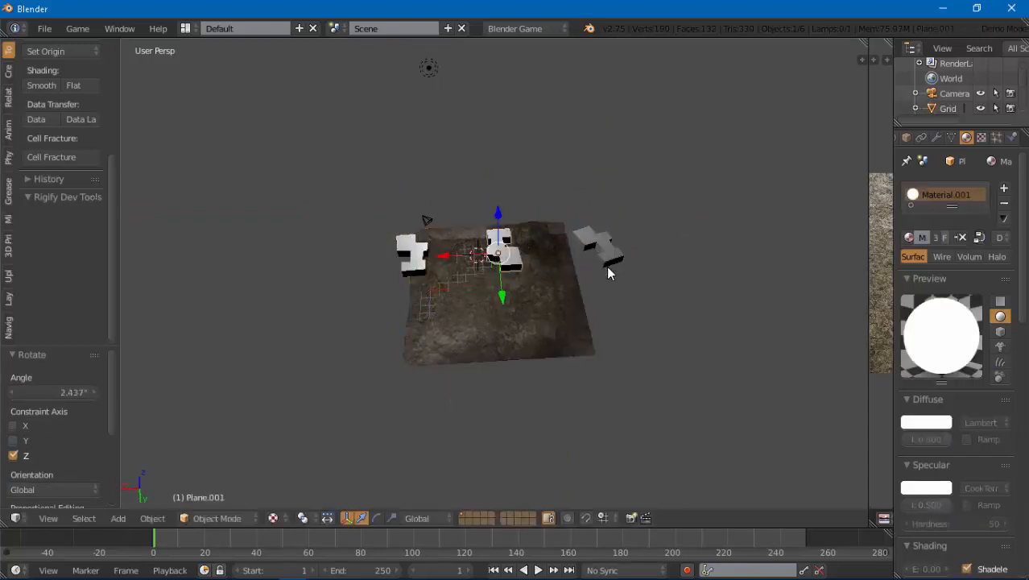
key(r)
click(616, 244)
key(ctrl+z)
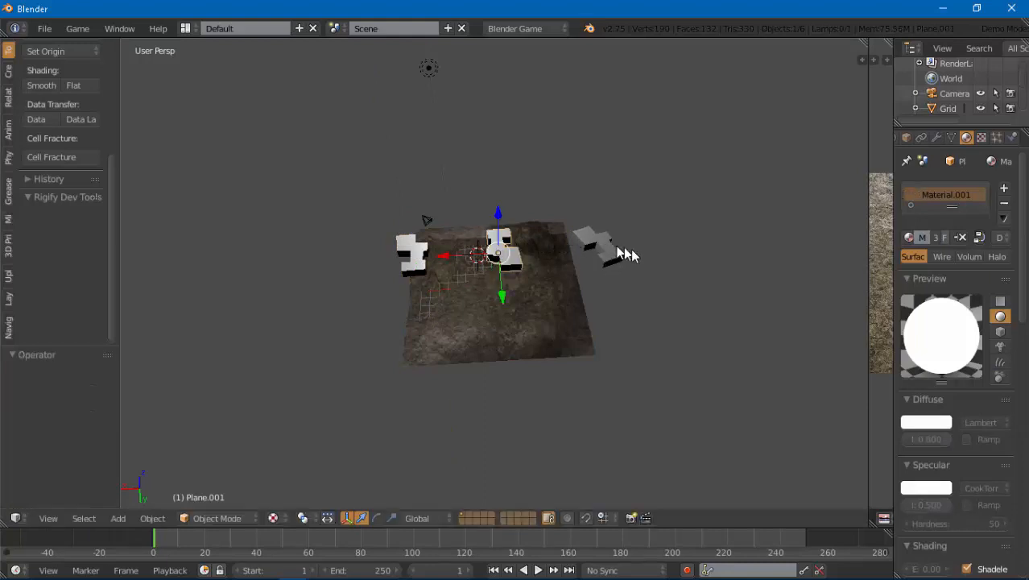
key(r)
click(633, 246)
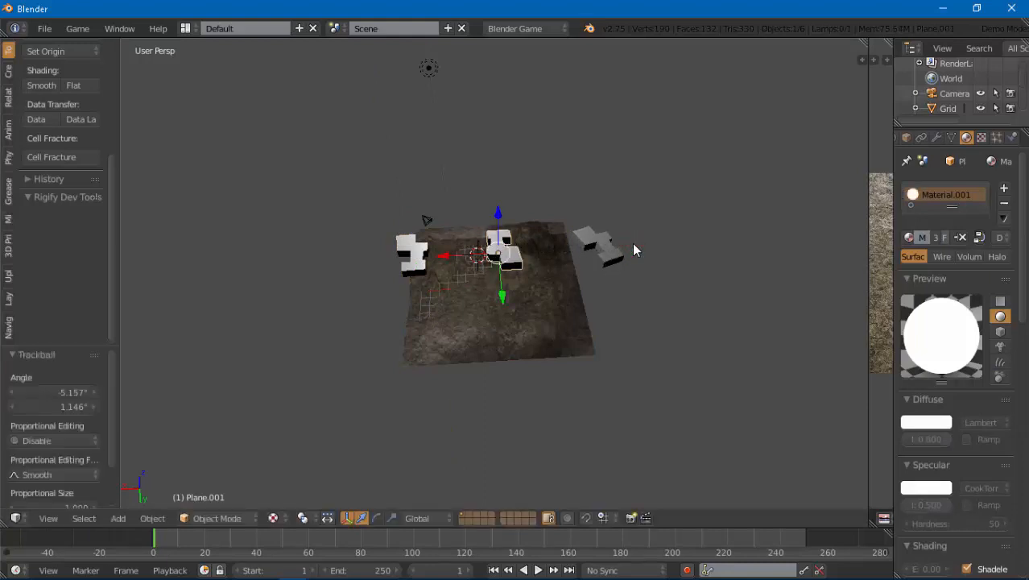
key(ctrl+z)
- Rotate the middle block of the row about 8.3° around Z
key(r)
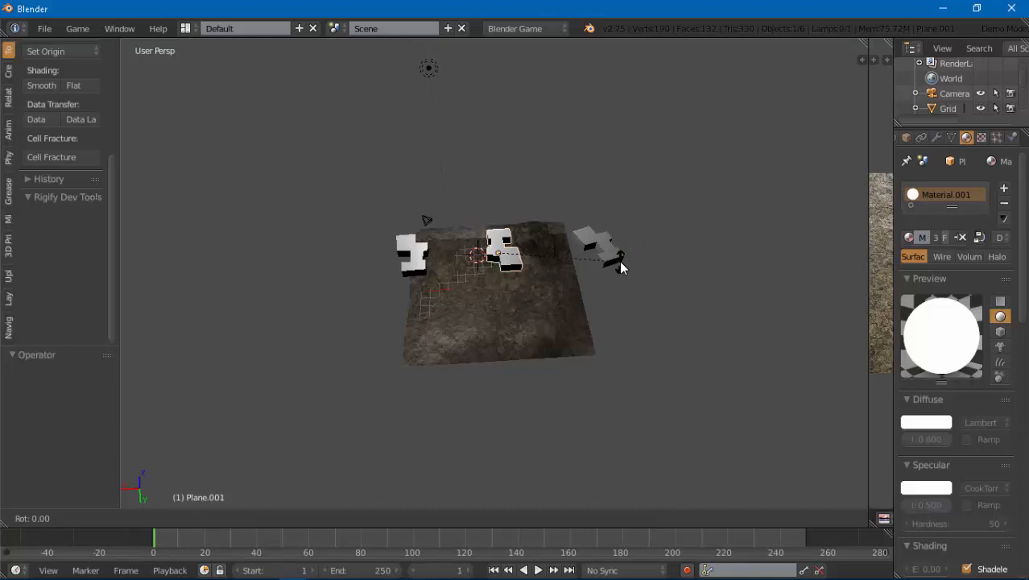
key(z)
click(629, 245)
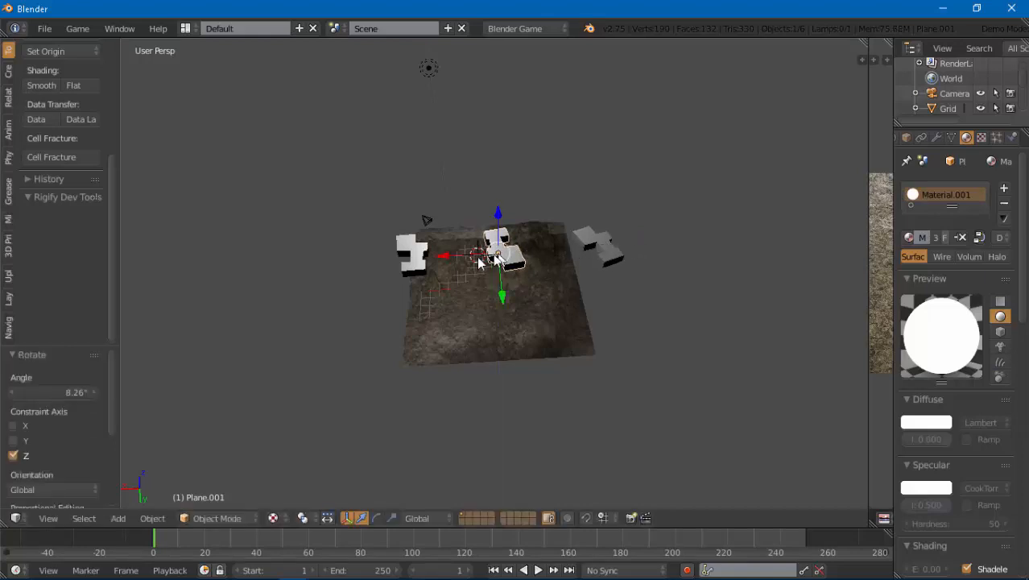
- Duplicate the original block, shift the copy along Y to start a second row, and rotate it about -175° around Z
right_click(427, 259)
key(shift+d)
click(429, 259)
drag(414, 297, 409, 361)
key(r)
key(Escape)
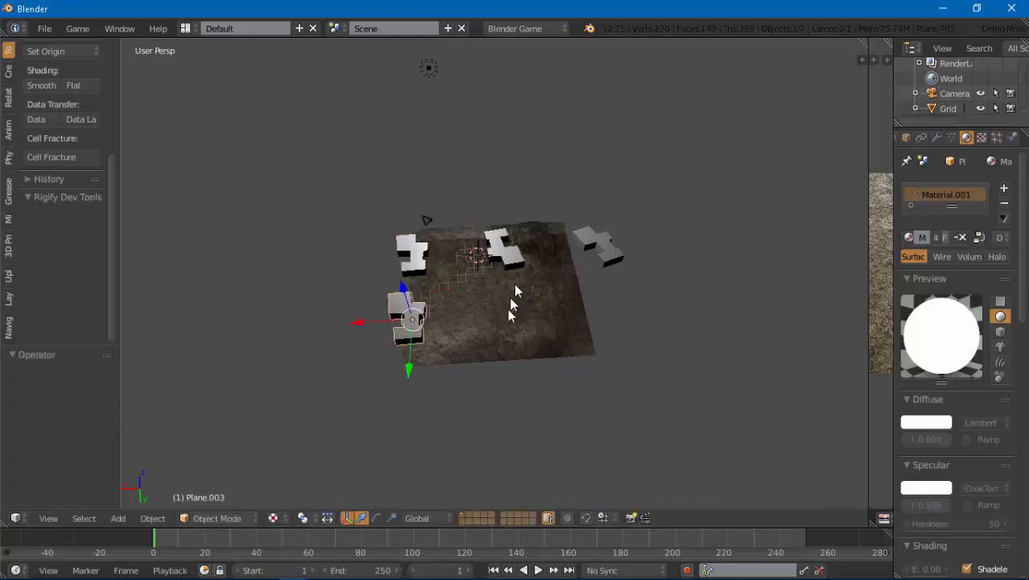
key(r)
key(z)
click(344, 446)
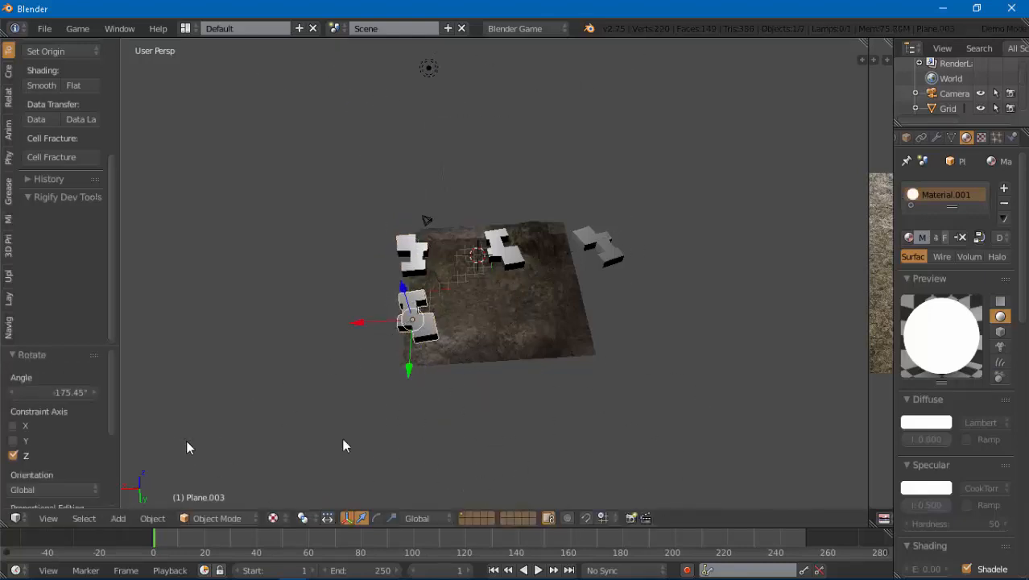
- Duplicate the second row's first block, move the copy about -6.9 units along X and turn it around Z
key(shift+d)
key(Escape)
key(g)
key(x)
click(459, 329)
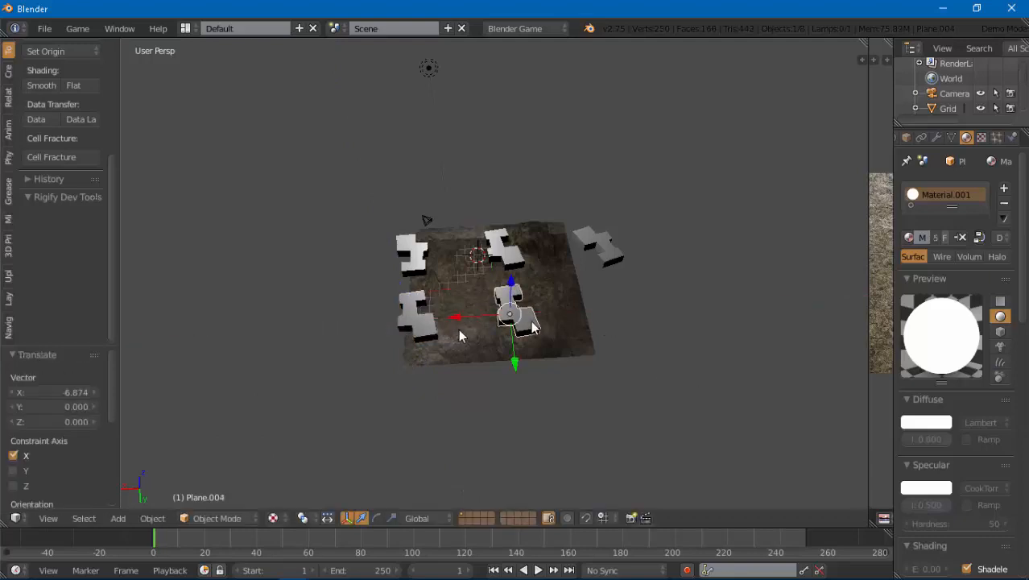
key(r)
key(z)
click(588, 340)
- Duplicate the second row's middle block, move the copy about -7.5 units along X and rotate it roughly half a turn around Z
key(shift+d)
key(Escape)
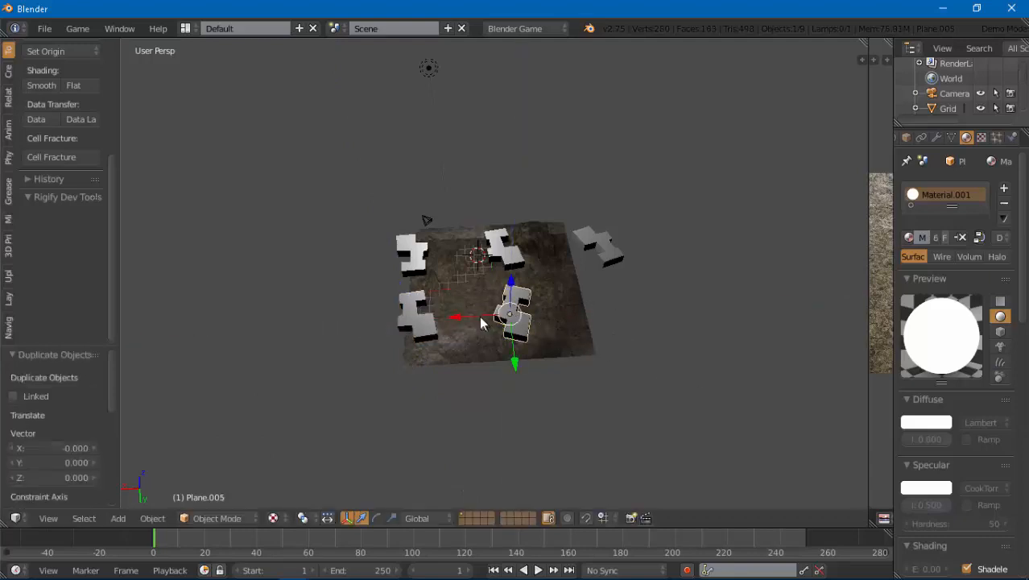
key(g)
key(x)
click(588, 317)
key(r)
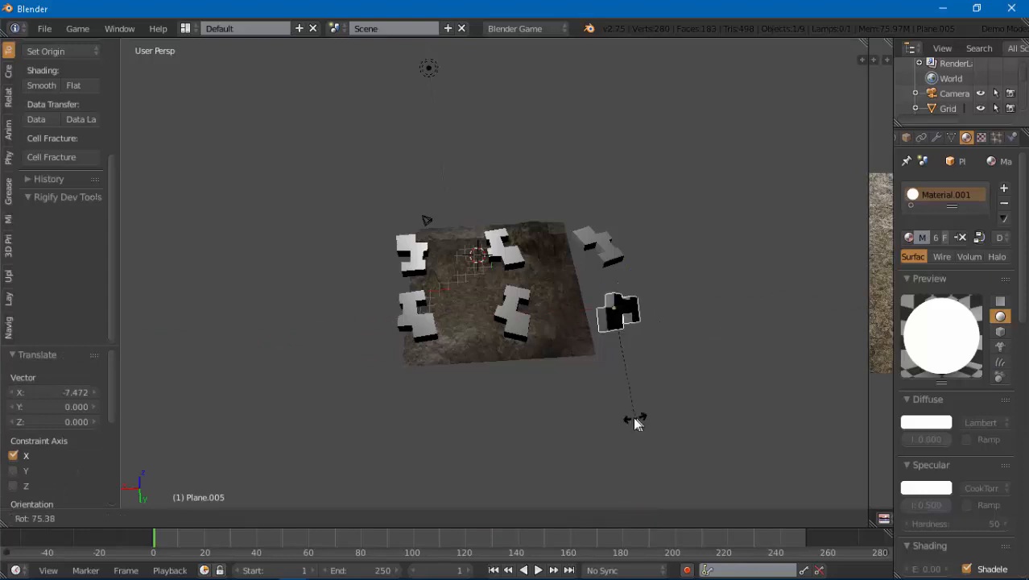
click(680, 383)
key(r)
key(z)
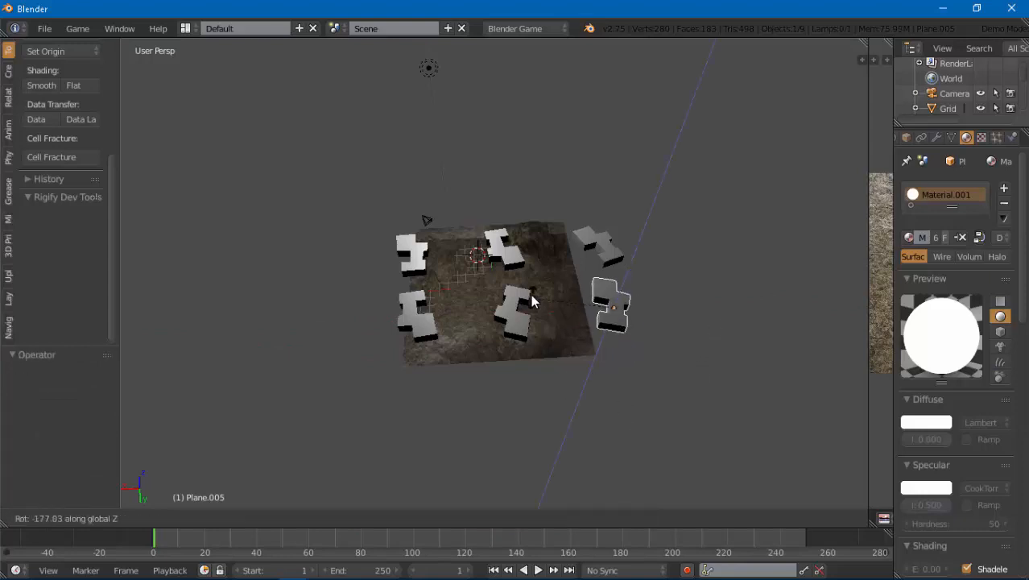
click(543, 323)
- Duplicate the three blocks of the second row together and move the copies about -21.8 units along Y
middle_drag(628, 292, 471, 269)
shift+right_click(373, 238)
shift+right_click(331, 200)
key(shift+d)
click(330, 202)
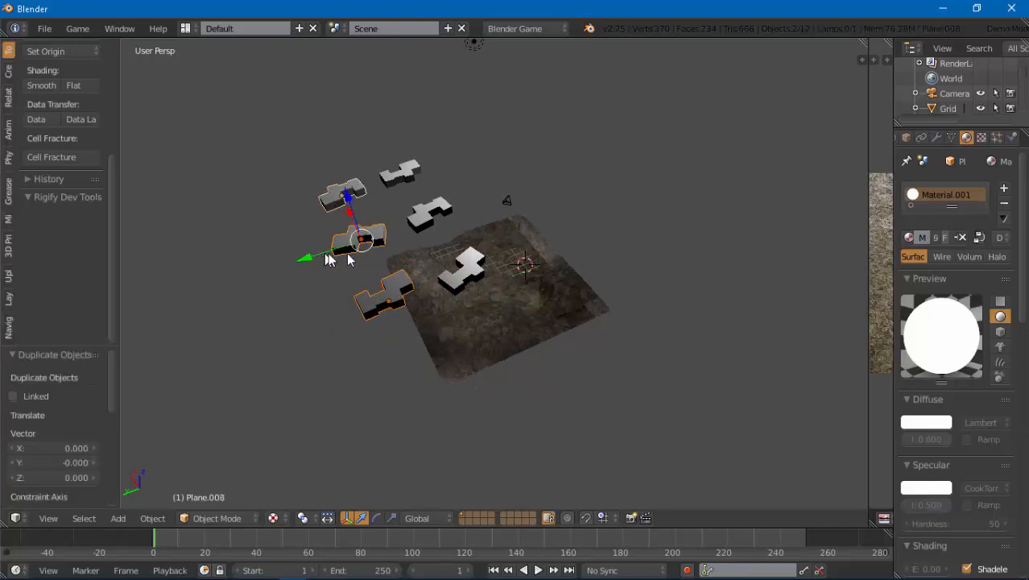
drag(326, 254, 558, 232)
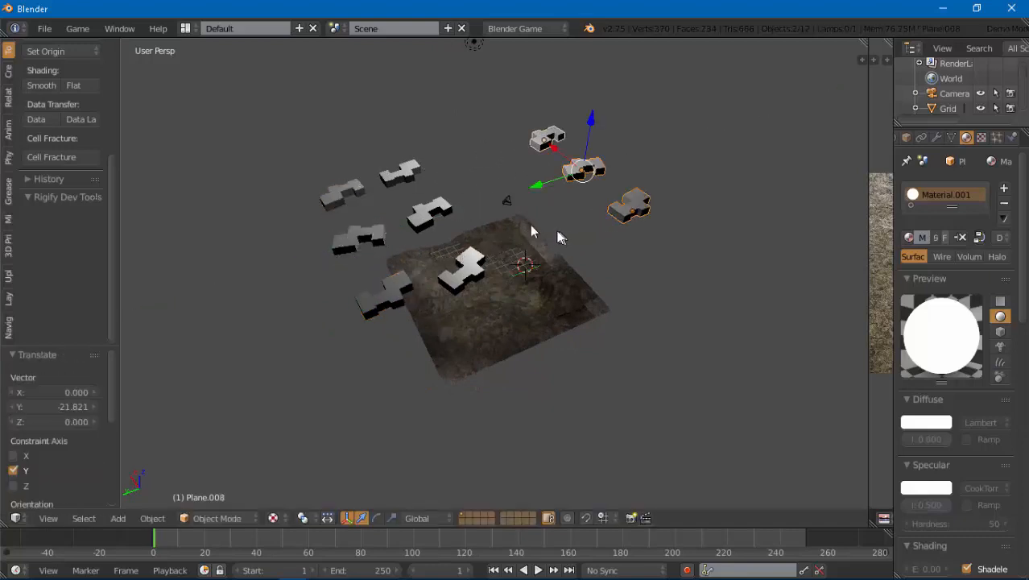
- Duplicate the middle and end blocks of the first row and move the copies along Y toward the newest row
right_click(459, 277)
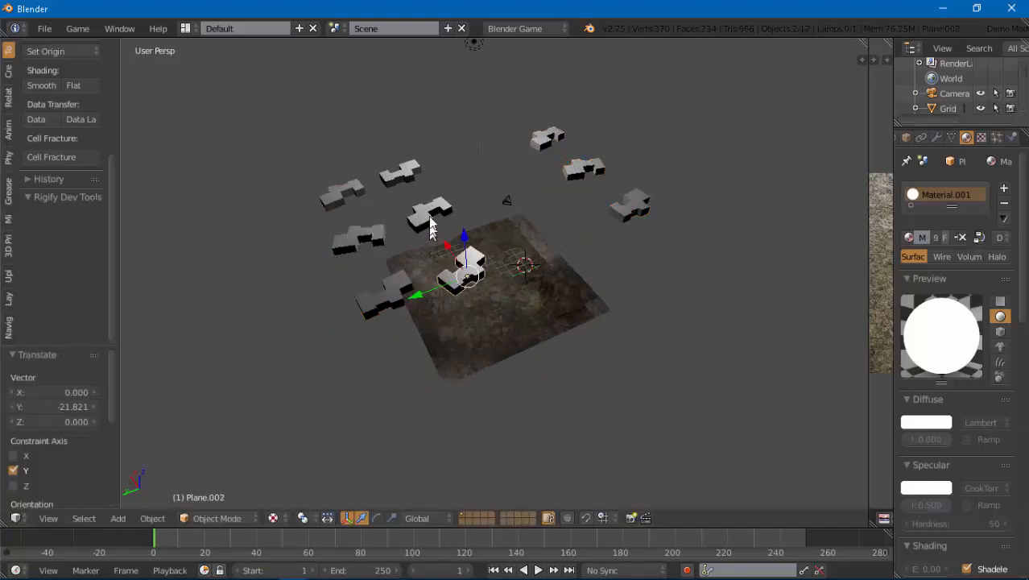
right_click(430, 219)
shift+right_click(383, 166)
key(shift+d)
click(382, 166)
drag(388, 201, 478, 195)
right_click(452, 261)
key(shift+d)
click(452, 261)
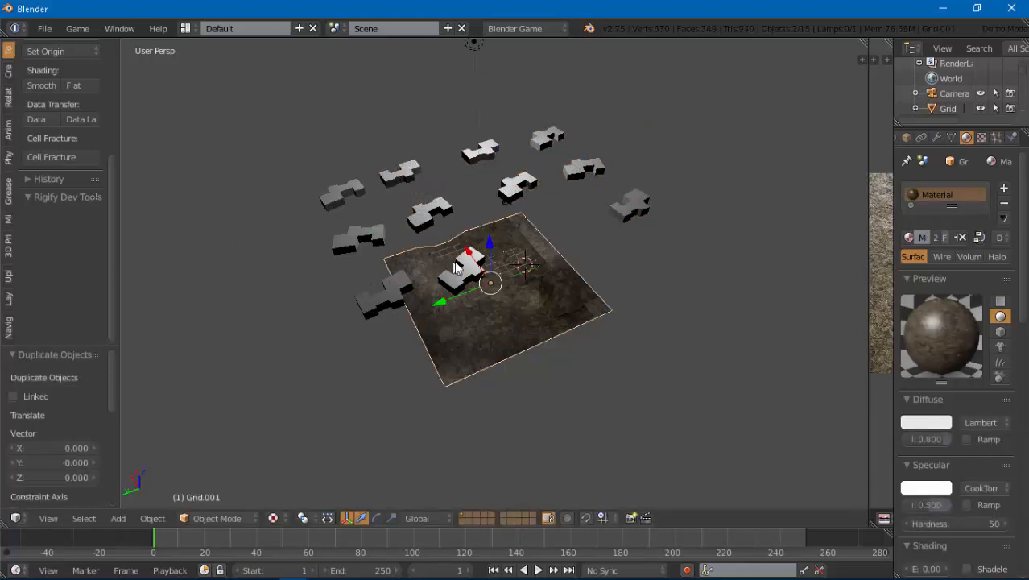
key(x)
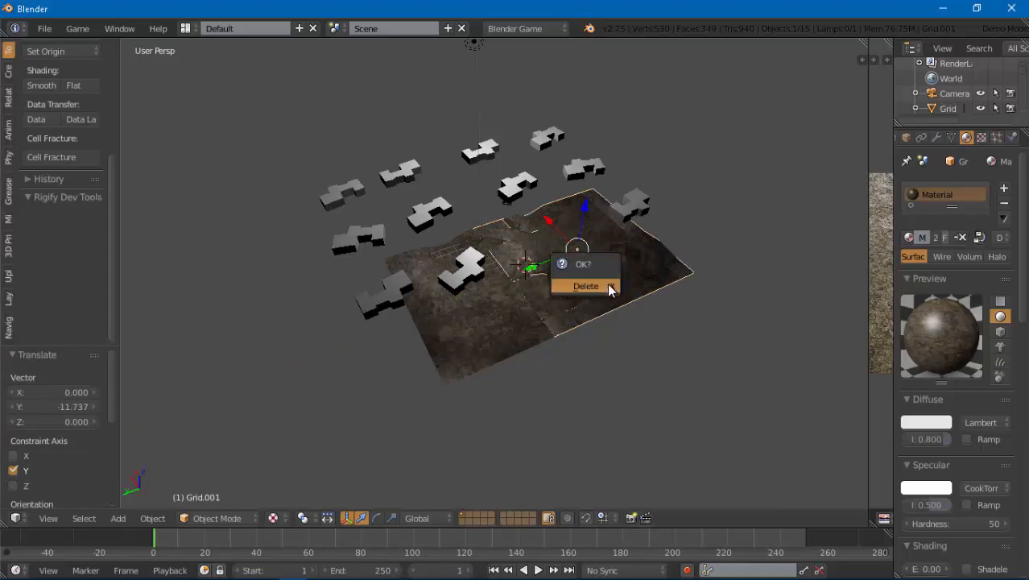
click(607, 283)
- Duplicate the remaining block of the first row and move the copy about -7.5 units along Y
right_click(478, 272)
right_click(475, 272)
key(shift+d)
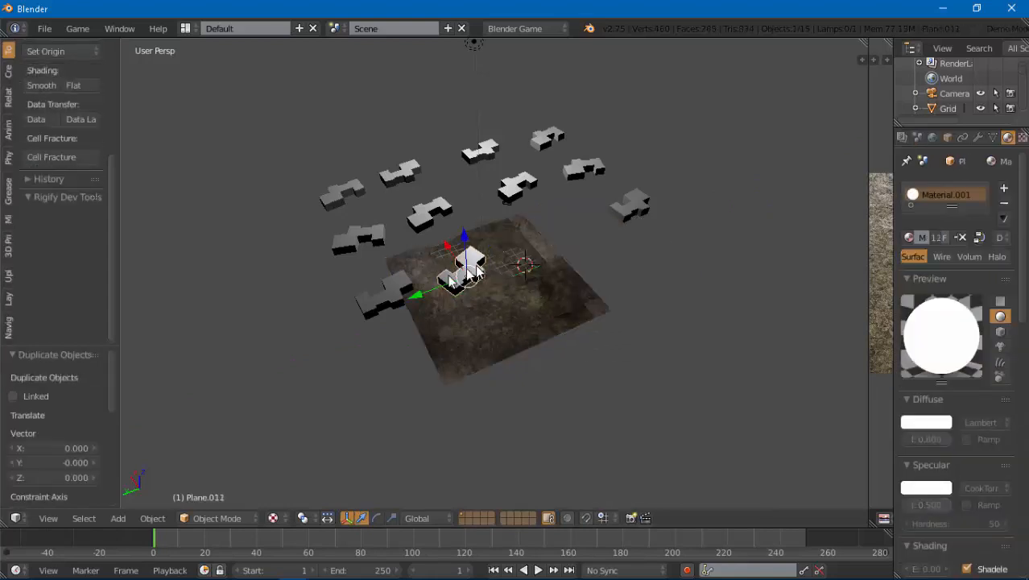
key(y)
click(475, 280)
- Move the first row's +X end block about 2.8 units along X and shift its middle block along Y
middle_drag(476, 280, 501, 310)
right_click(501, 310)
key(g)
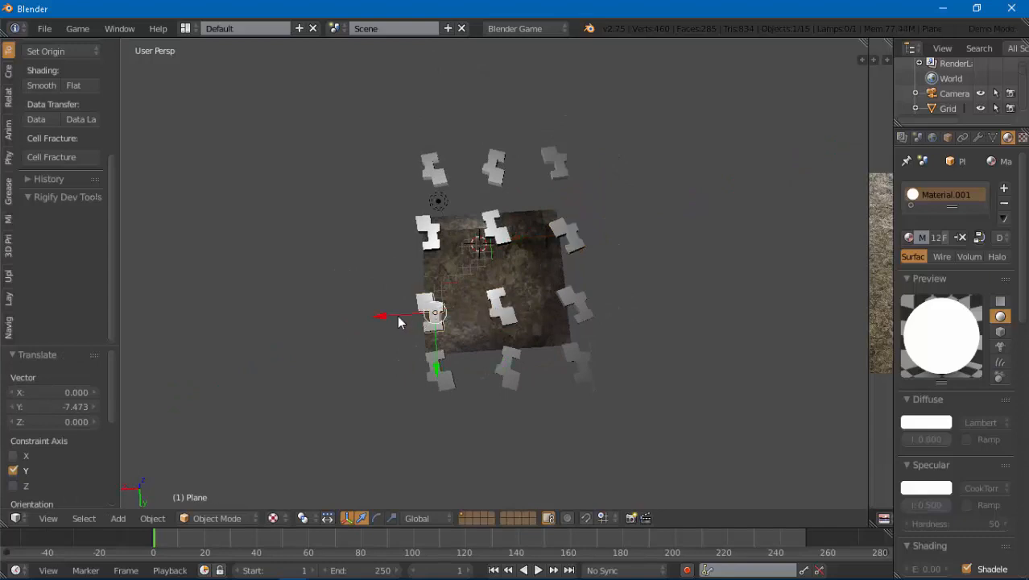
key(x)
click(376, 319)
right_click(497, 348)
key(g)
key(y)
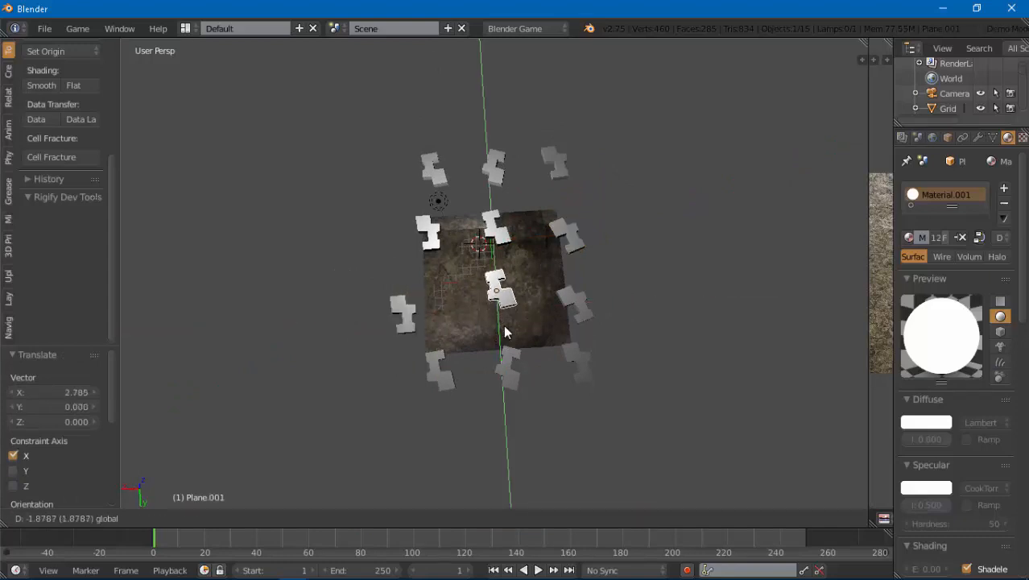
click(592, 304)
- Move the first row's -X end block about -3.8 units along X and shift it slightly along Y
key(g)
key(x)
click(600, 314)
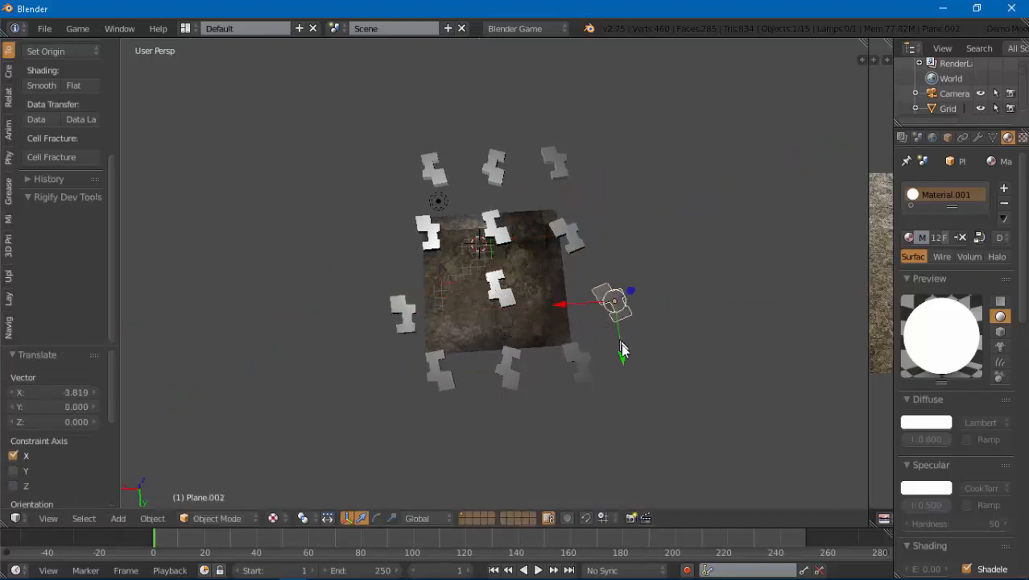
key(g)
key(y)
click(490, 359)
- Move the middle block of the outermost +Y row about 1.8 units along Y
right_click(508, 369)
key(g)
key(y)
click(510, 387)
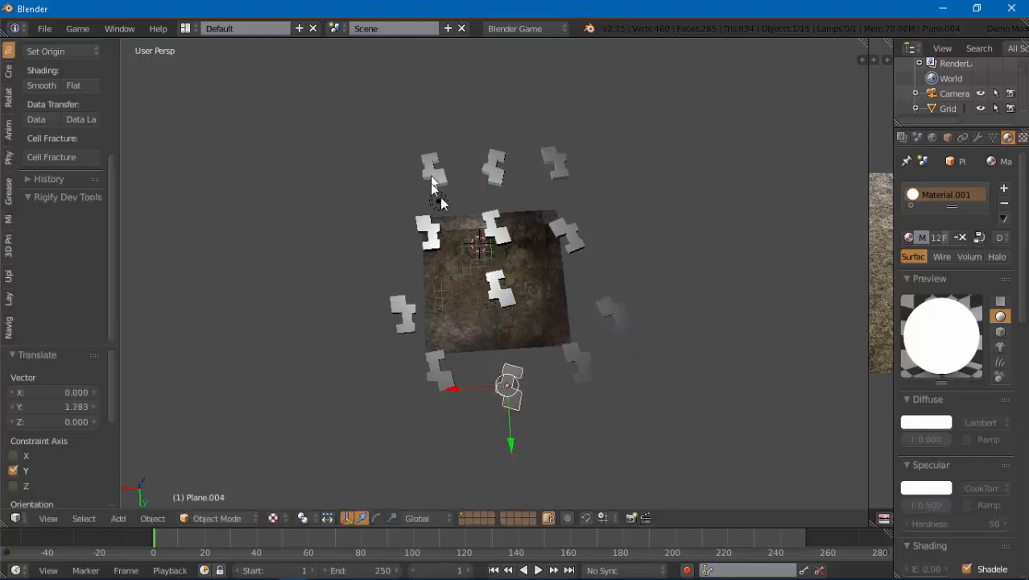
- Move the +X end block and the middle block of the newly copied row each about 5.4 units along X
right_click(428, 229)
key(g)
key(x)
click(337, 241)
right_click(498, 225)
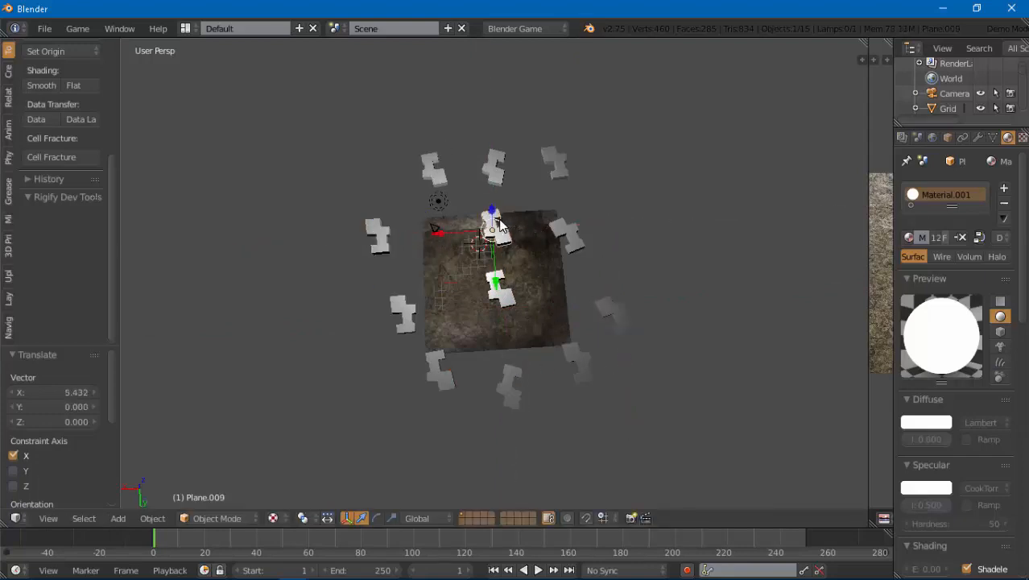
key(g)
key(x)
click(417, 240)
- Move the newly copied row's -X end block about -3.9 units along X
right_click(581, 242)
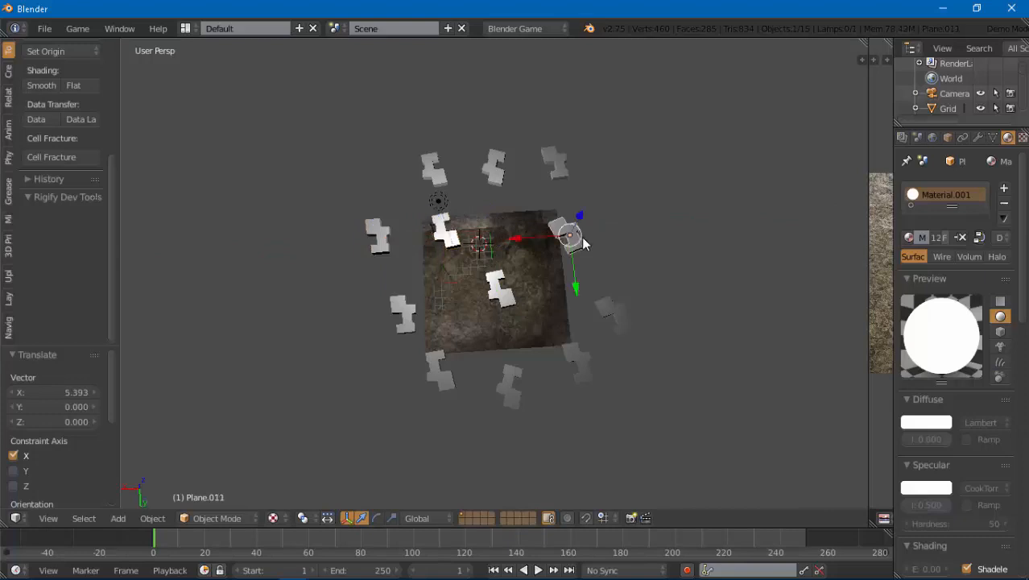
key(g)
key(x)
click(578, 240)
- Shift two blocks of the outermost -Y row along Y, one of them about -3.5 units
right_click(549, 169)
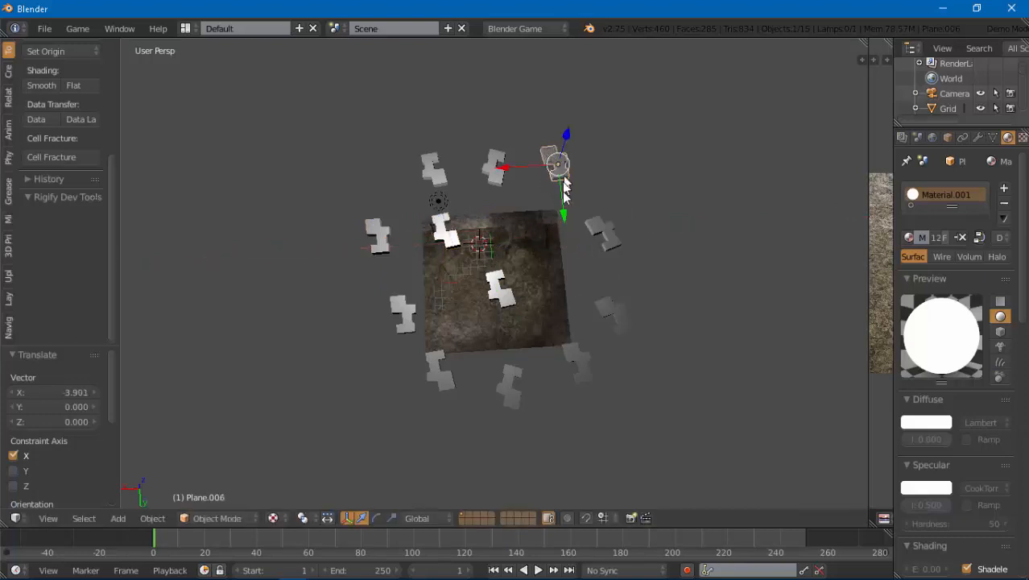
drag(564, 212, 569, 255)
drag(528, 213, 497, 179)
right_click(494, 184)
- Run the game preview from a low and a distant viewpoint to check the cloud blocks above the terrain
middle_drag(569, 260, 540, 197)
scroll(543, 218, up, 5)
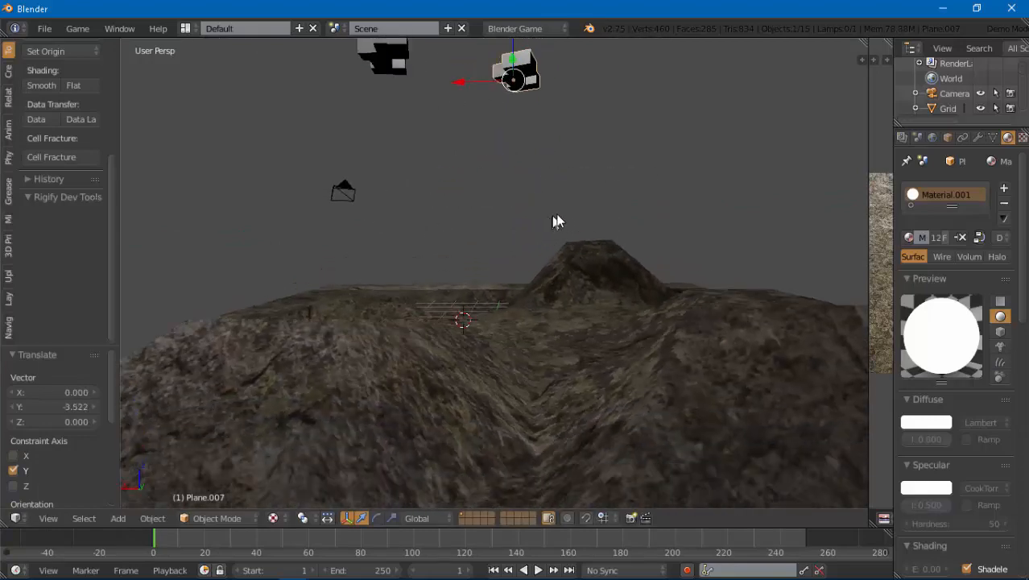
key(p)
key(Escape)
scroll(567, 213, down, 5)
middle_drag(587, 203, 671, 253)
key(p)
key(Escape)
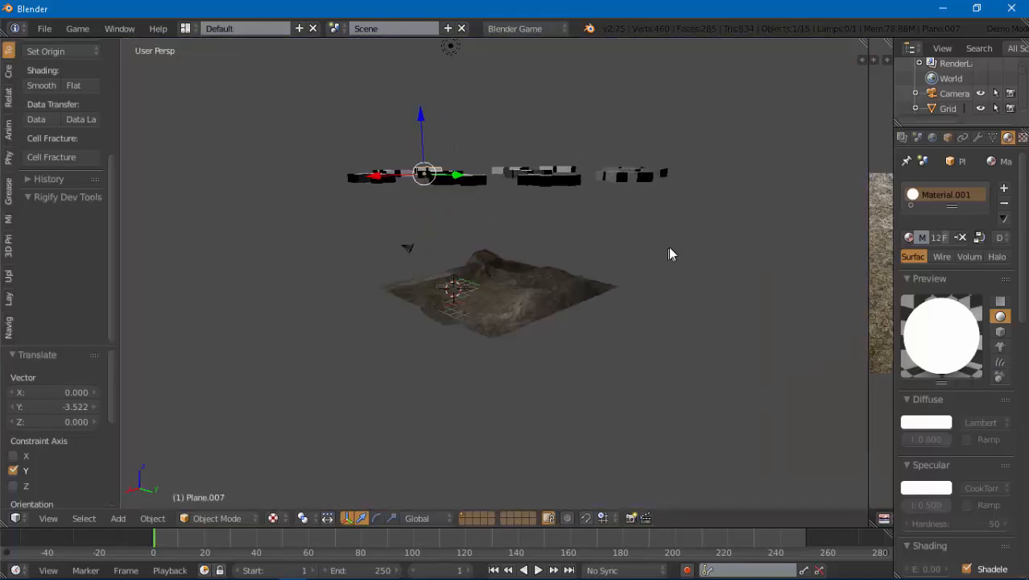
scroll(660, 250, up, 5)
scroll(620, 233, down, 10)
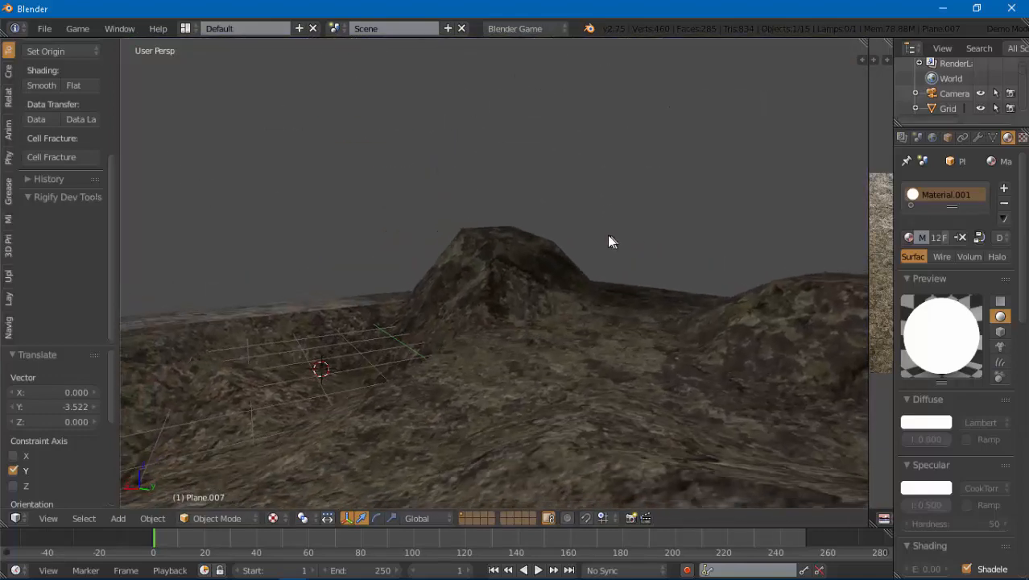
- Select all twelve cloud blocks and lower them together about 5.4 units along Z
middle_drag(598, 232, 662, 259)
shift+right_click(483, 297)
right_click(588, 235)
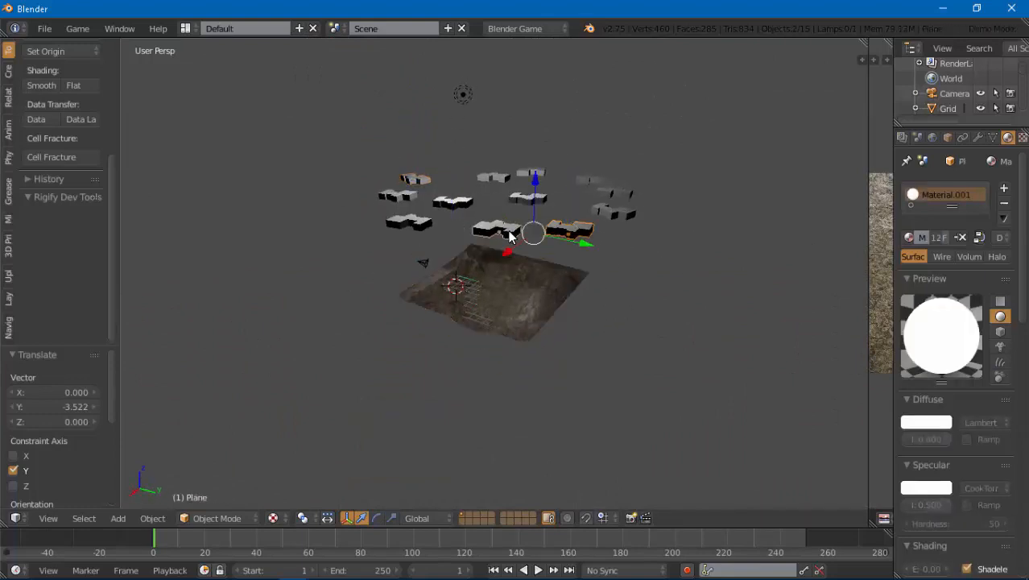
shift+right_click(416, 220)
shift+right_click(439, 211)
shift+right_click(386, 201)
shift+right_click(413, 182)
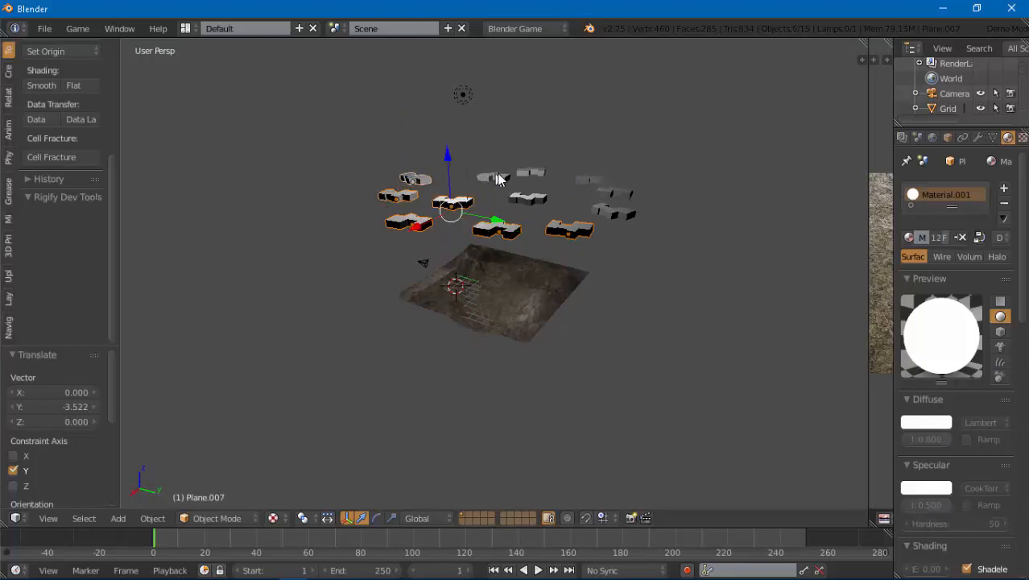
shift+right_click(495, 177)
shift+right_click(532, 174)
shift+right_click(533, 198)
shift+right_click(592, 179)
shift+right_click(614, 193)
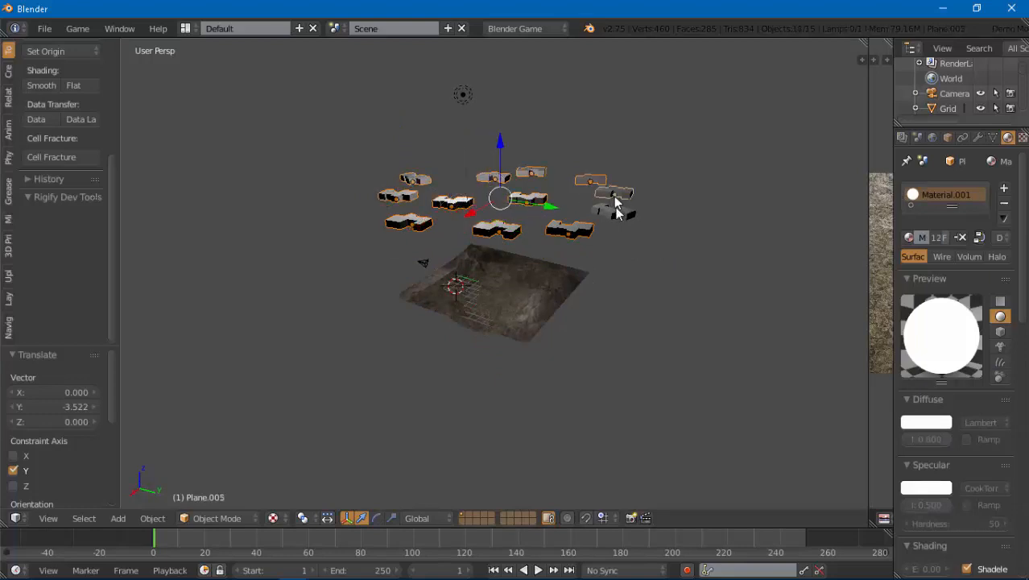
shift+right_click(616, 212)
drag(510, 150, 511, 194)
- Make the terrain grid unselectable in the viewport
right_click(530, 301)
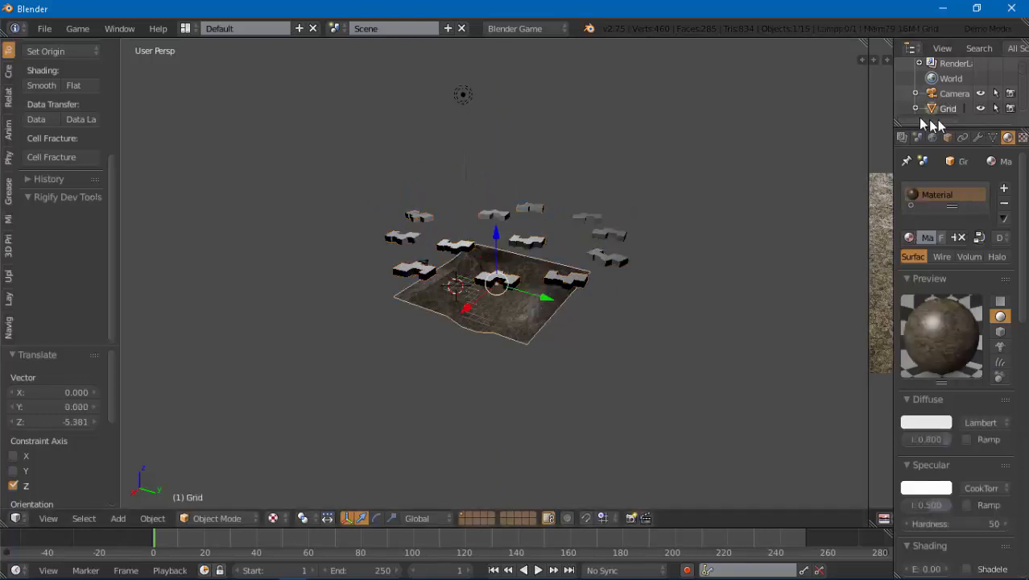
scroll(987, 88, down, 1)
click(996, 85)
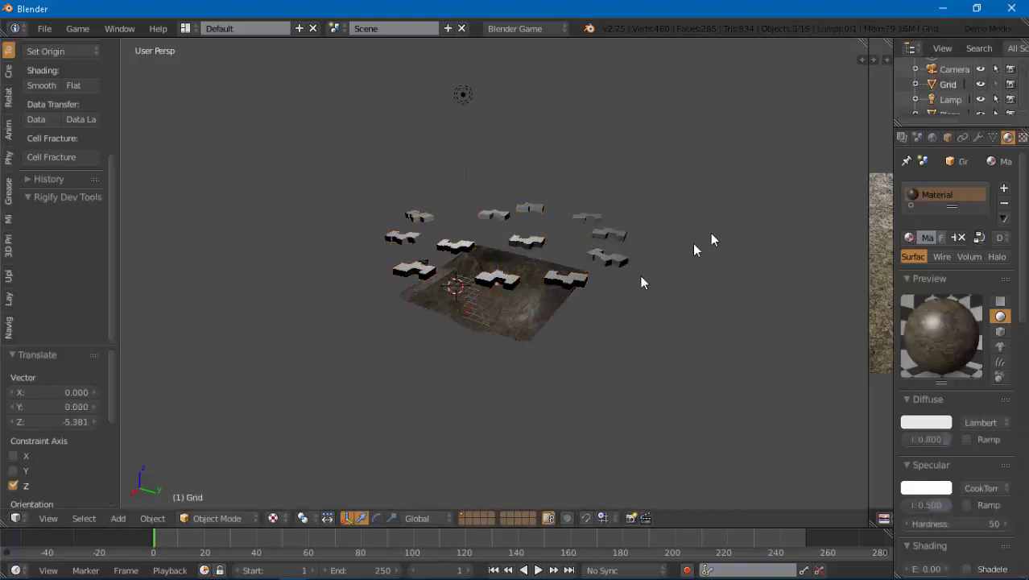
- Run the game preview from two viewpoints close to the ground to check the height of the lowered clouds
middle_drag(532, 306, 547, 272)
scroll(555, 278, up, 6)
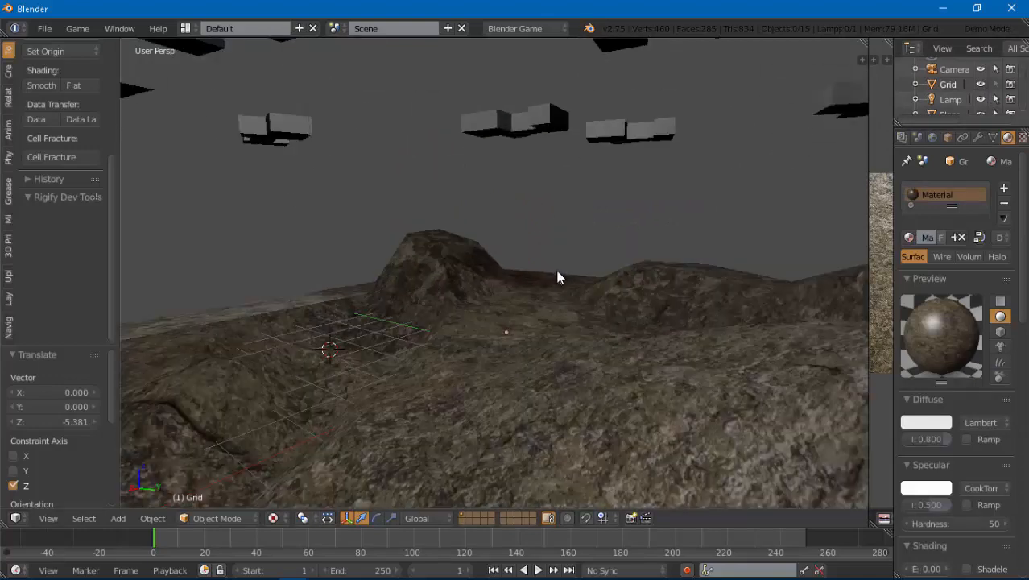
key(p)
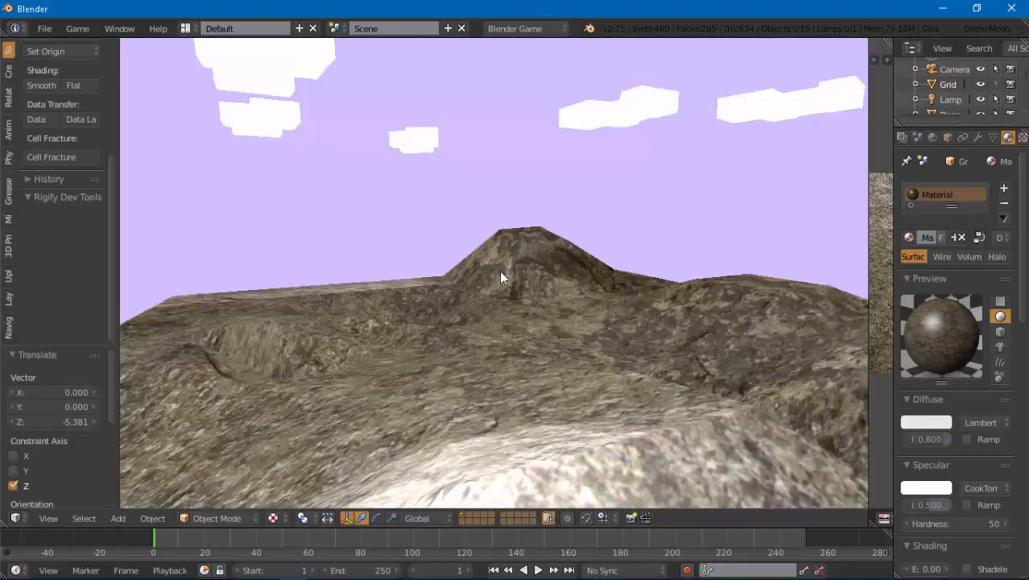
key(Escape)
middle_drag(607, 261, 589, 258)
scroll(589, 258, up, 2)
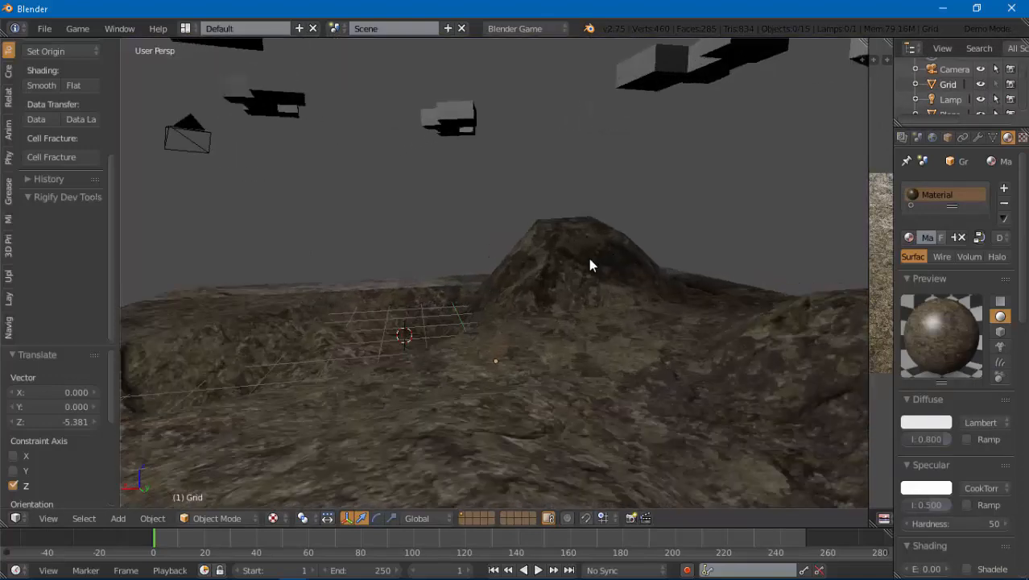
key(p)
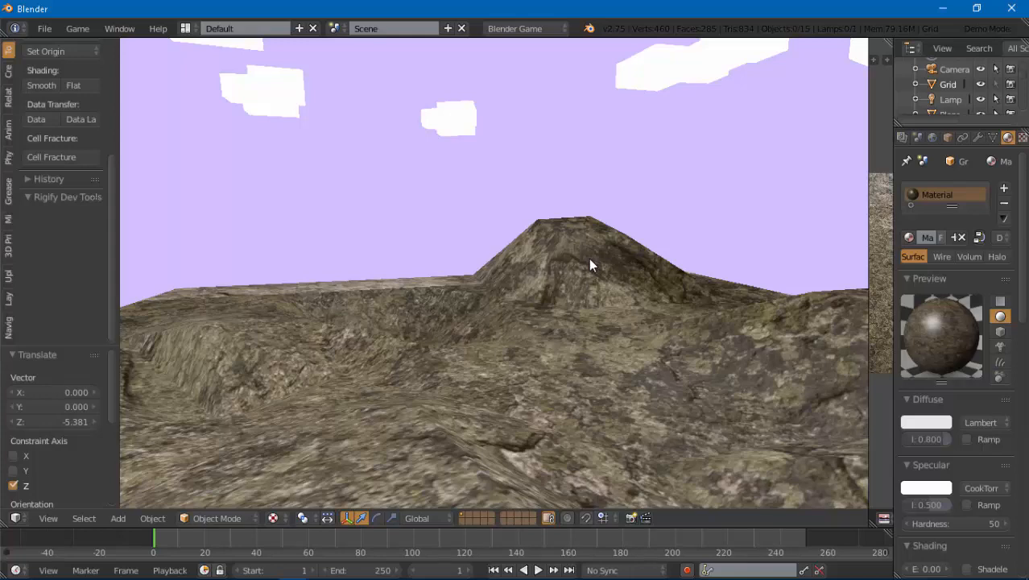
key(Escape)
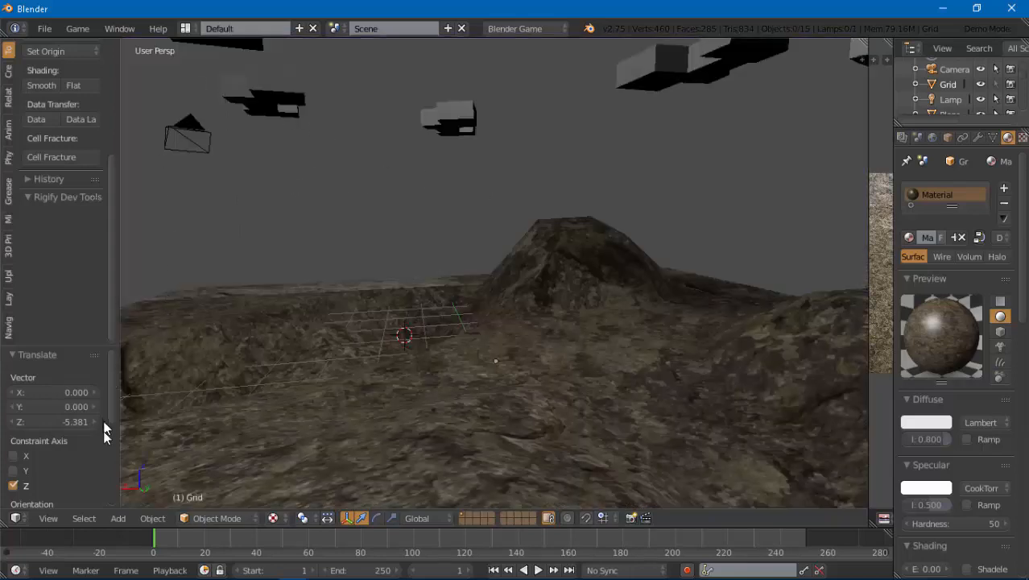
- Add a cube mesh and raise it above the terrain surface
click(117, 518)
mouse_move(134, 504)
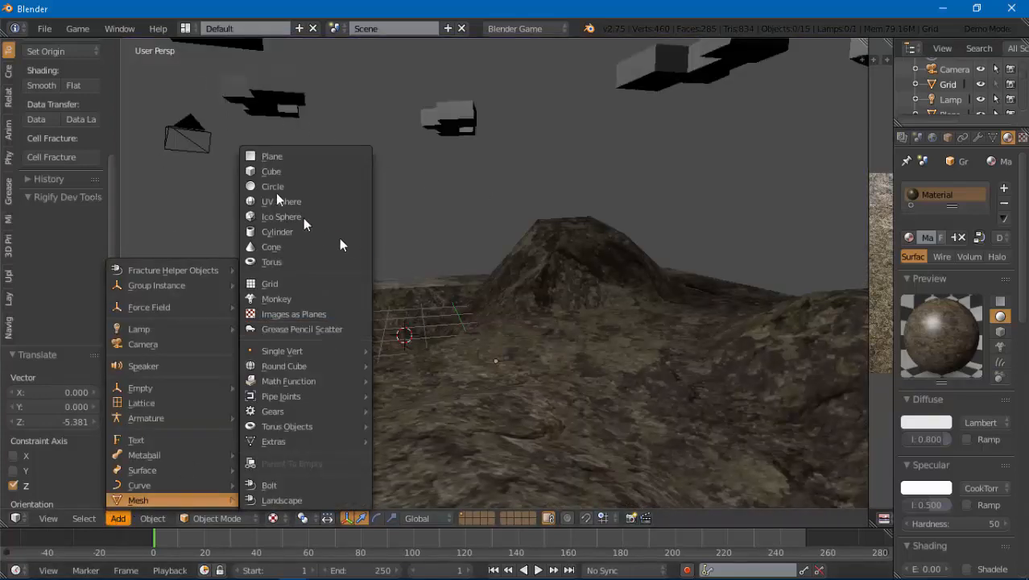
click(288, 171)
drag(410, 286, 410, 246)
- Move the cube about -1.5 units along Y and scale it uniformly by about 0.815
middle_drag(453, 282, 476, 312)
drag(401, 318, 548, 324)
key(s)
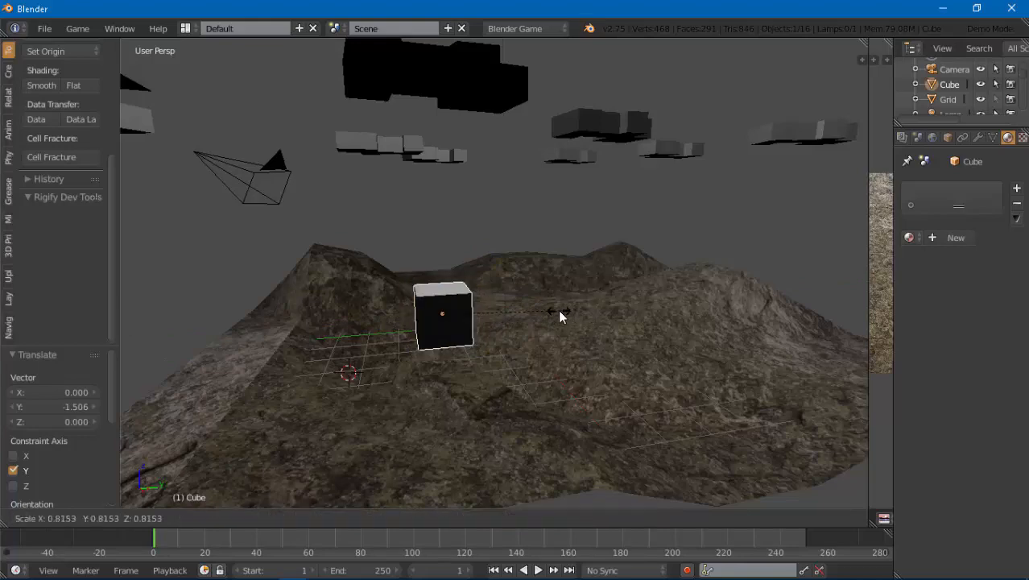
click(455, 322)
- Inspect the cube and terrain from the back view
middle_drag(455, 322, 339, 416)
click(48, 518)
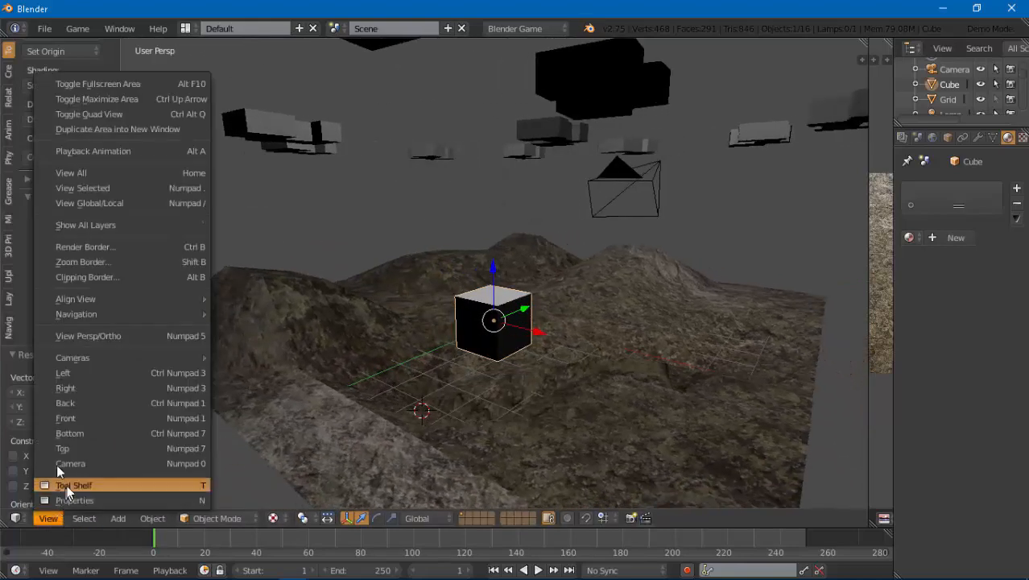
click(87, 406)
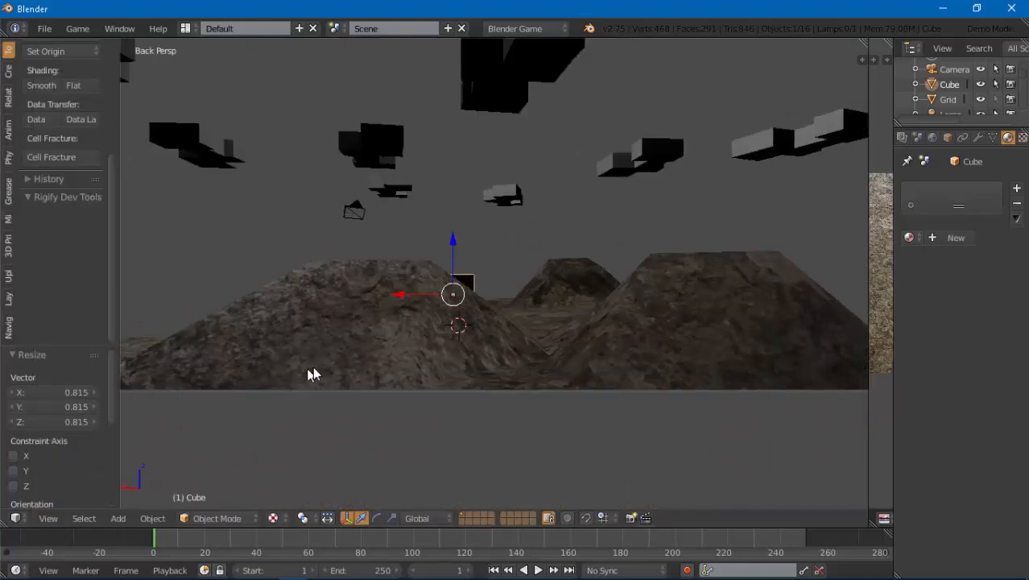
scroll(427, 328, down, 2)
scroll(430, 328, up, 1)
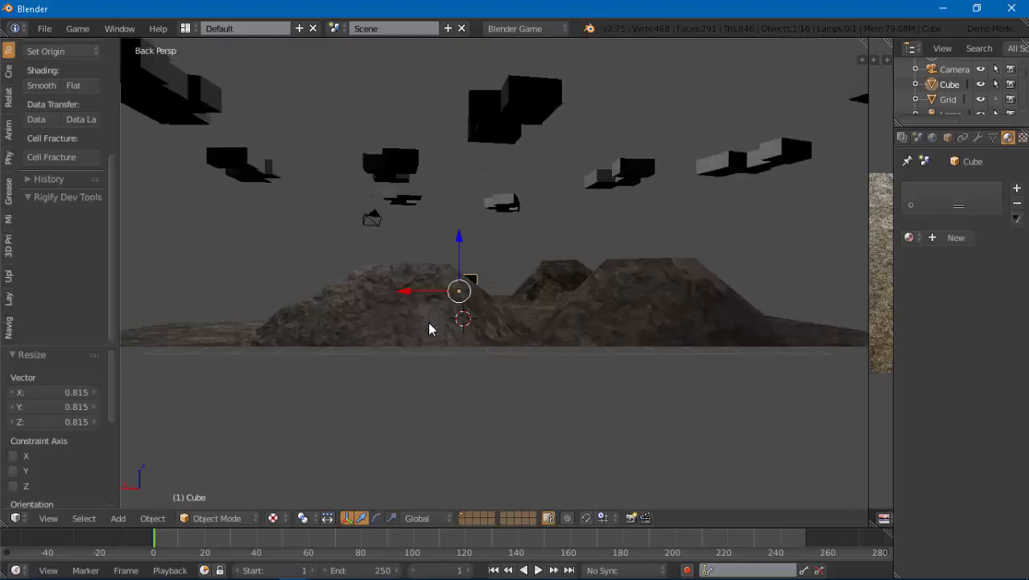
middle_drag(428, 321, 616, 127)
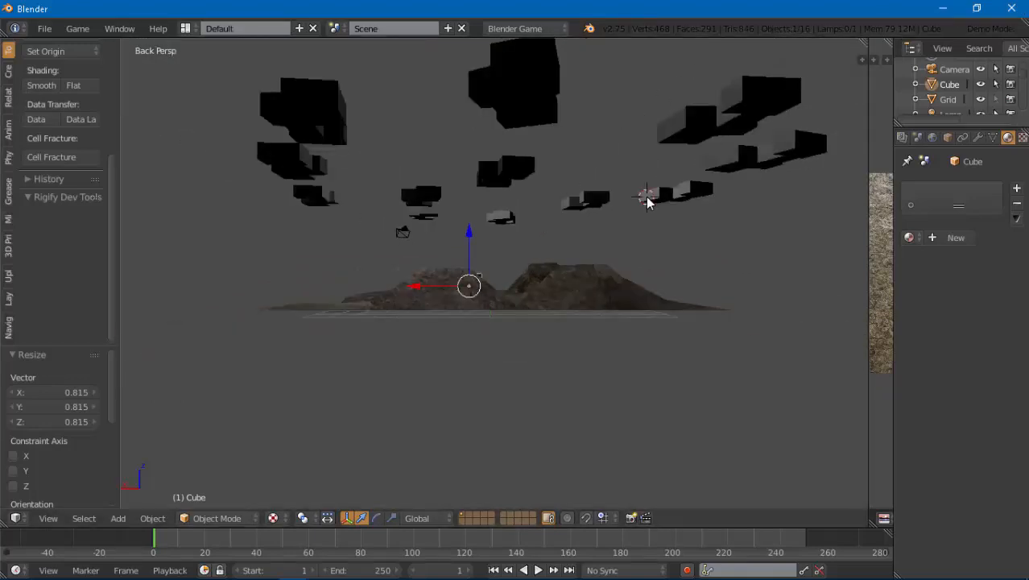
- Open the user preferences and filter the input key bindings by the name "cam"
click(45, 28)
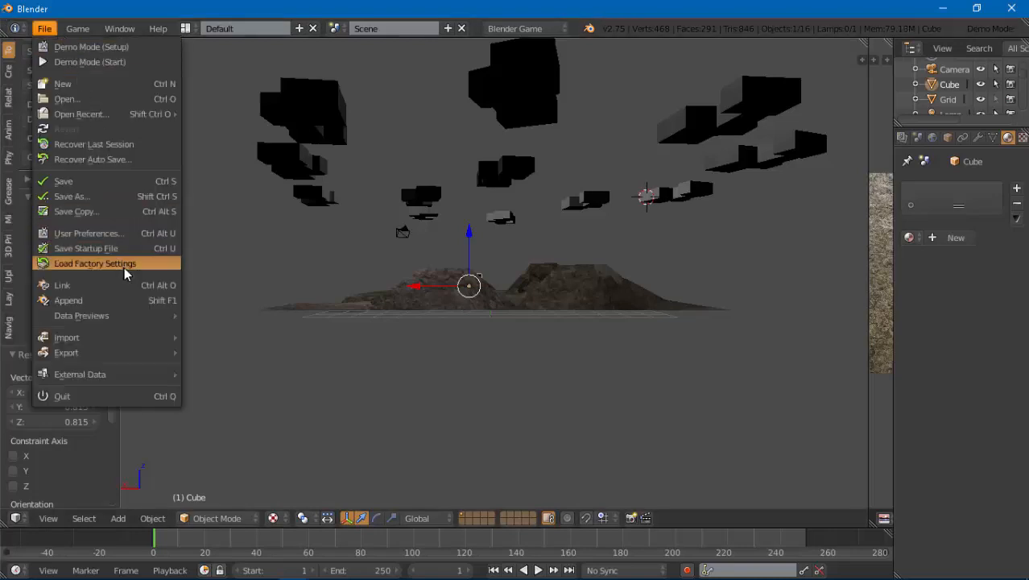
click(108, 233)
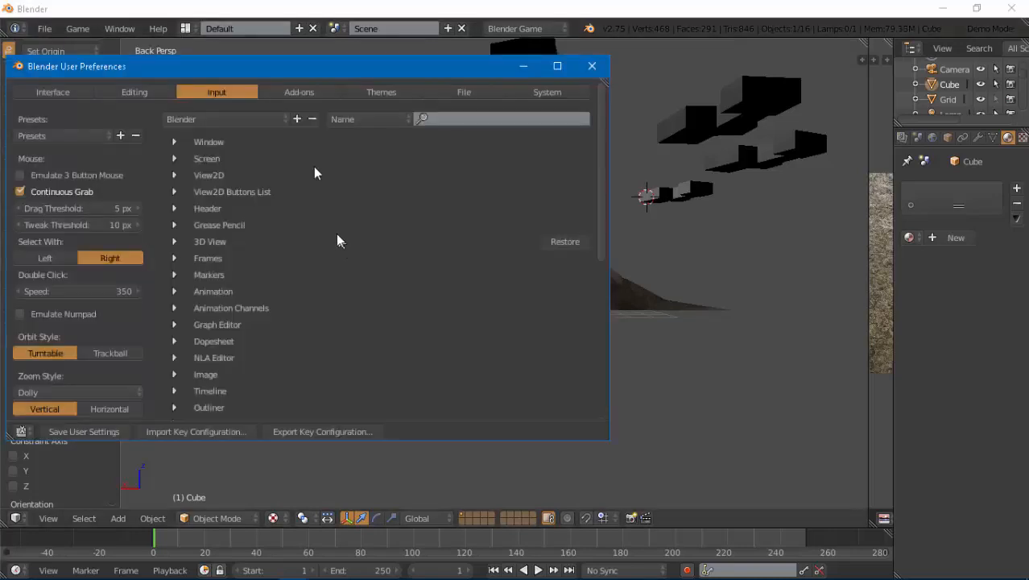
click(487, 119)
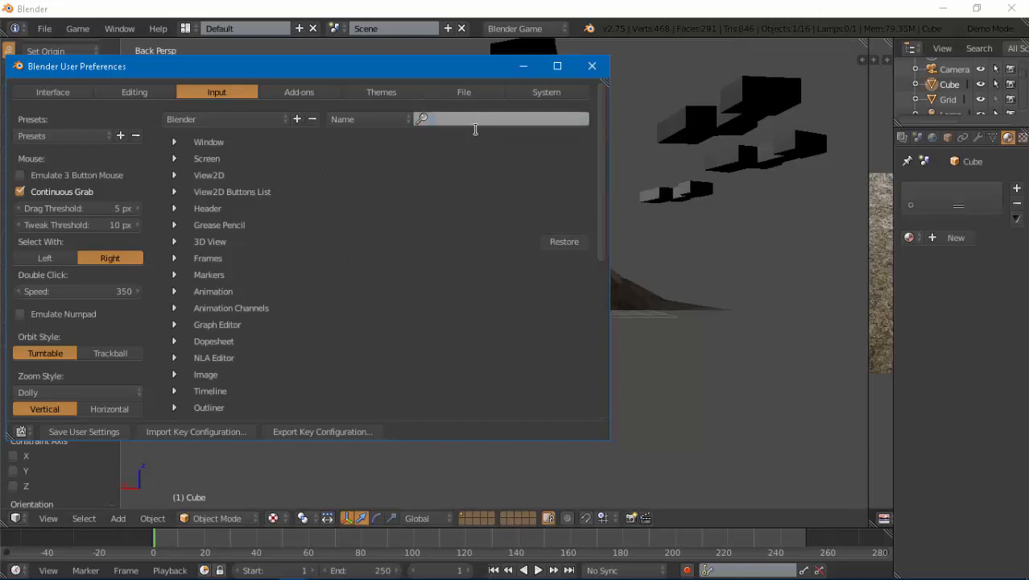
text(cam)
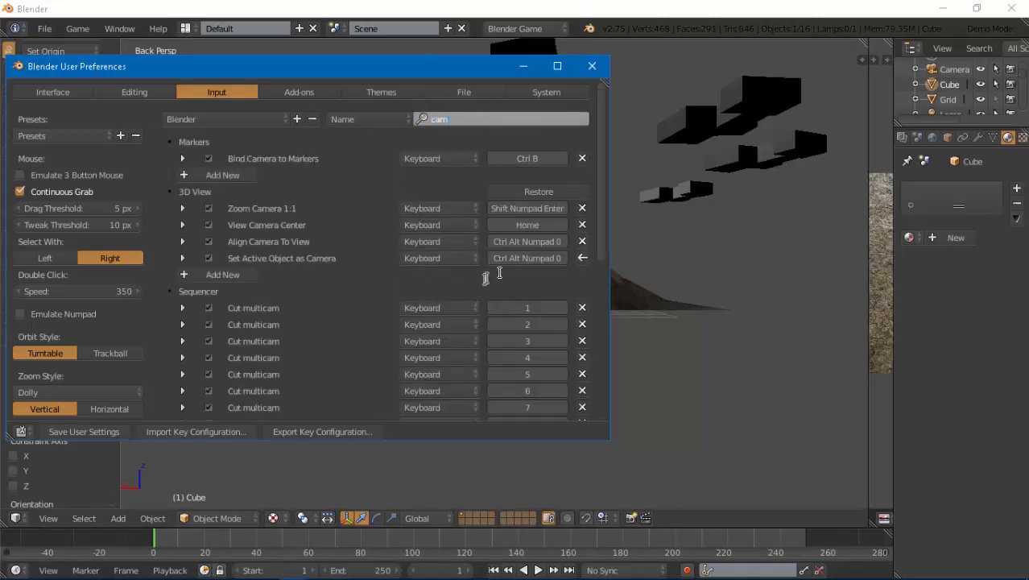
- Assign Ctrl Alt Numpad 0 to Set Active Object as Camera, save the user settings and close the preferences
click(524, 259)
ctrl+alt+click(525, 263)
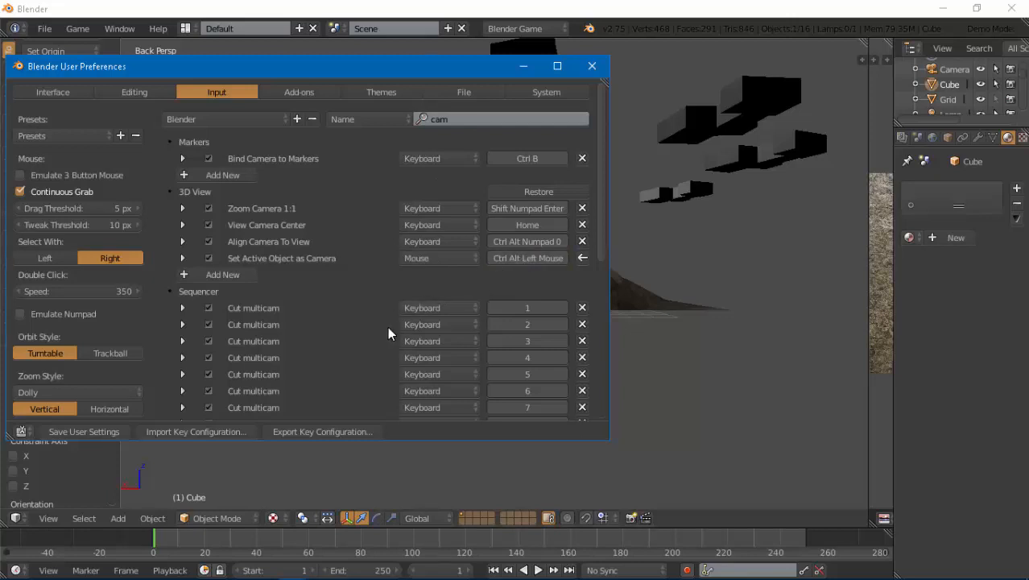
click(516, 259)
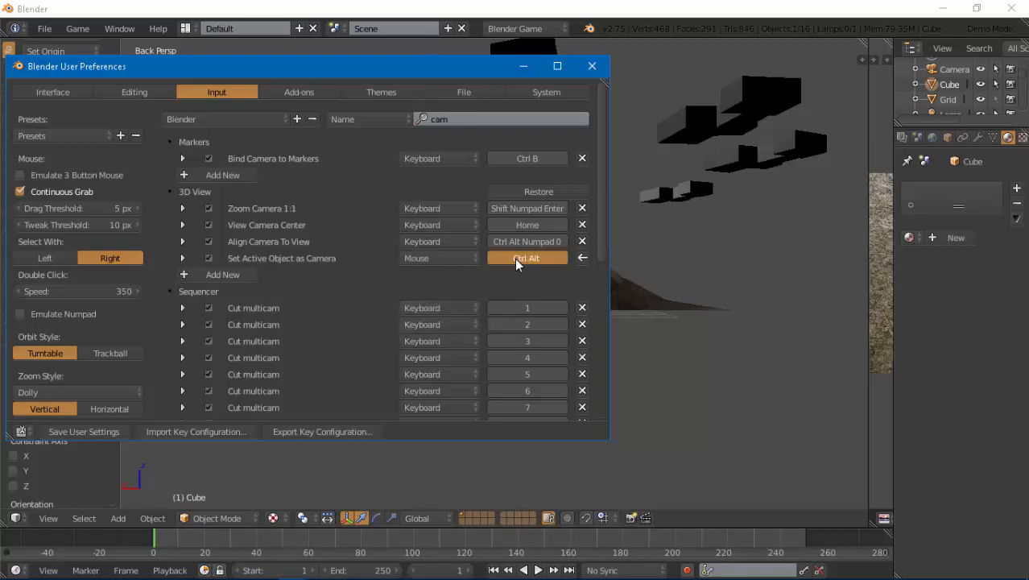
key(ctrl+alt+KP_0)
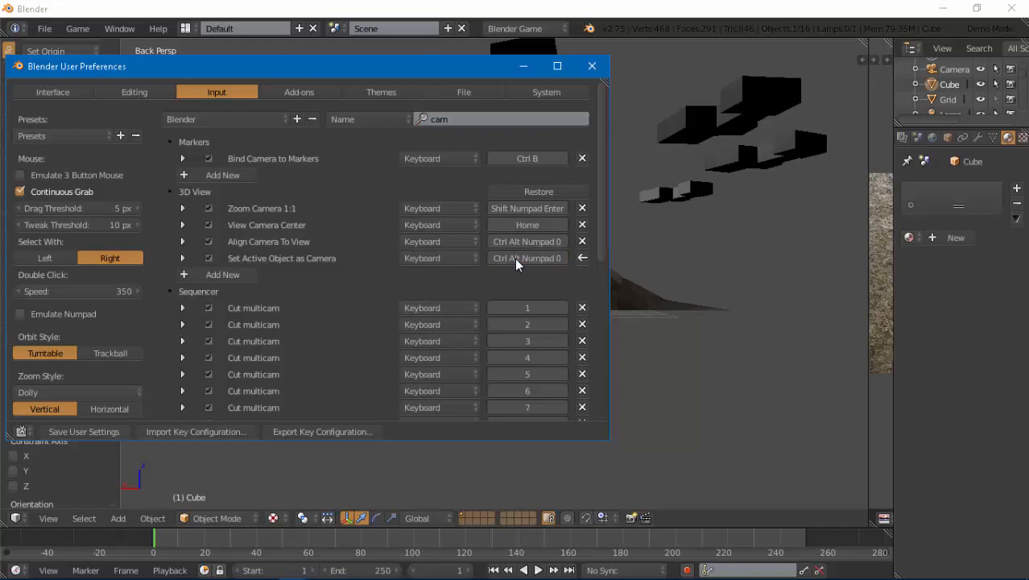
click(95, 433)
click(592, 66)
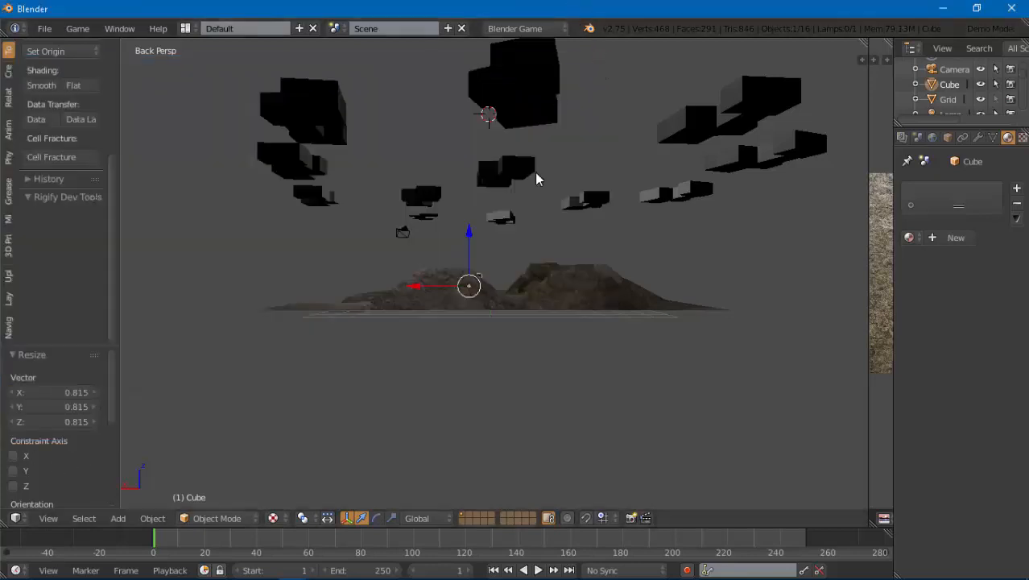
- Align the camera to the current back view and move it about -28 units along Y to the cube
key(ctrl+alt+KP_0)
middle_drag(600, 242, 499, 283)
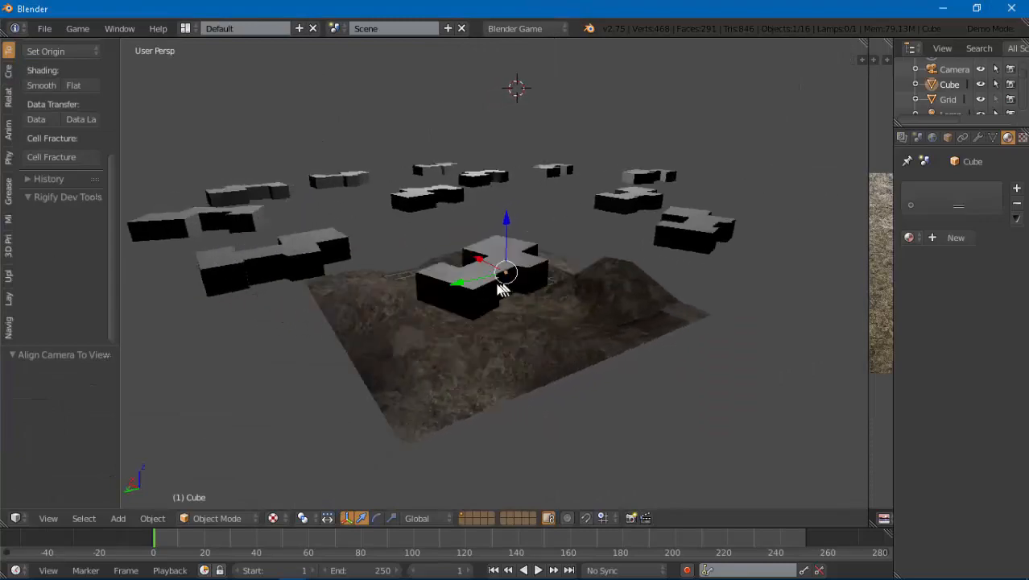
scroll(499, 283, down, 6)
right_click(323, 312)
key(g)
key(y)
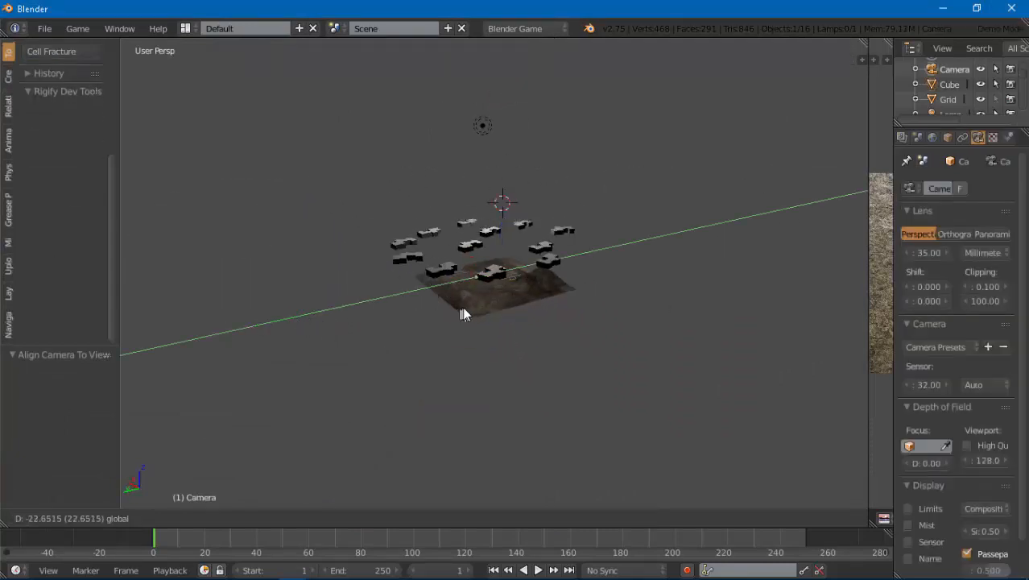
click(521, 300)
- Fine-tune the camera's position beside the cube by moving it about -1 unit along Y
scroll(533, 297, up, 5)
middle_drag(535, 304, 575, 287)
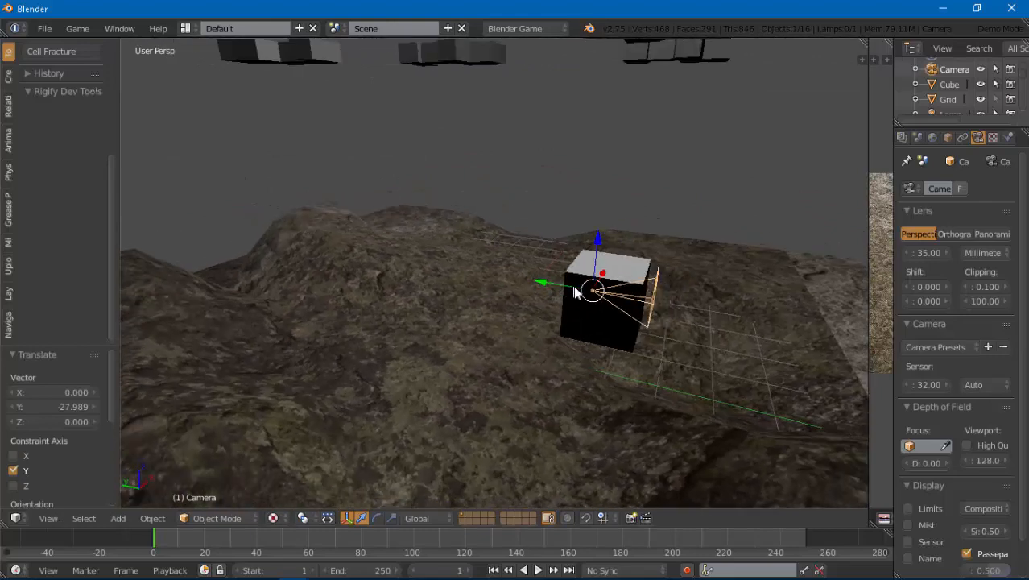
key(g)
key(y)
drag(572, 277, 628, 296)
click(627, 294)
- Move the camera along X until it is centred on the cube
middle_drag(628, 293, 535, 290)
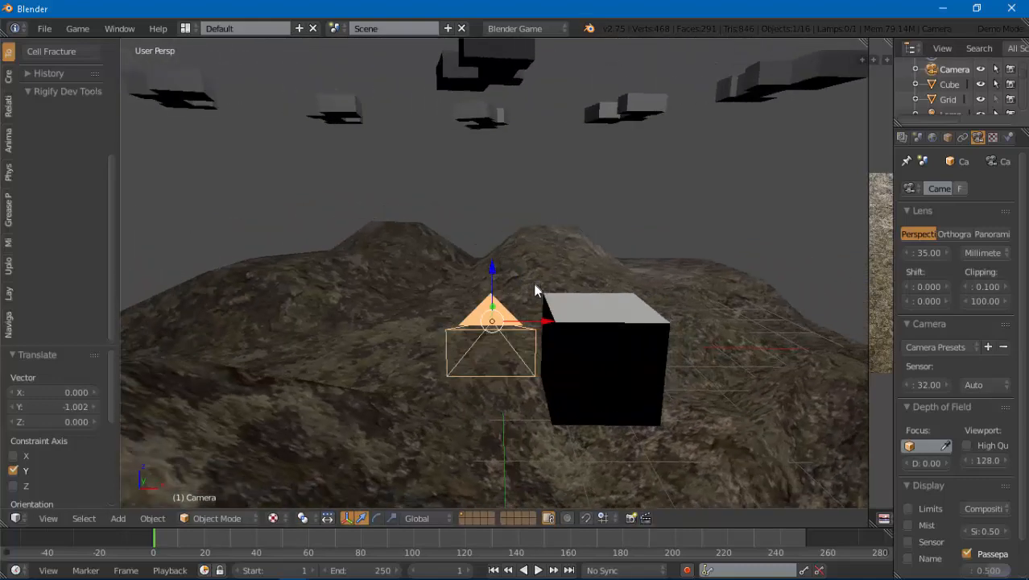
drag(551, 325, 662, 345)
middle_drag(662, 345, 627, 314)
drag(626, 310, 632, 306)
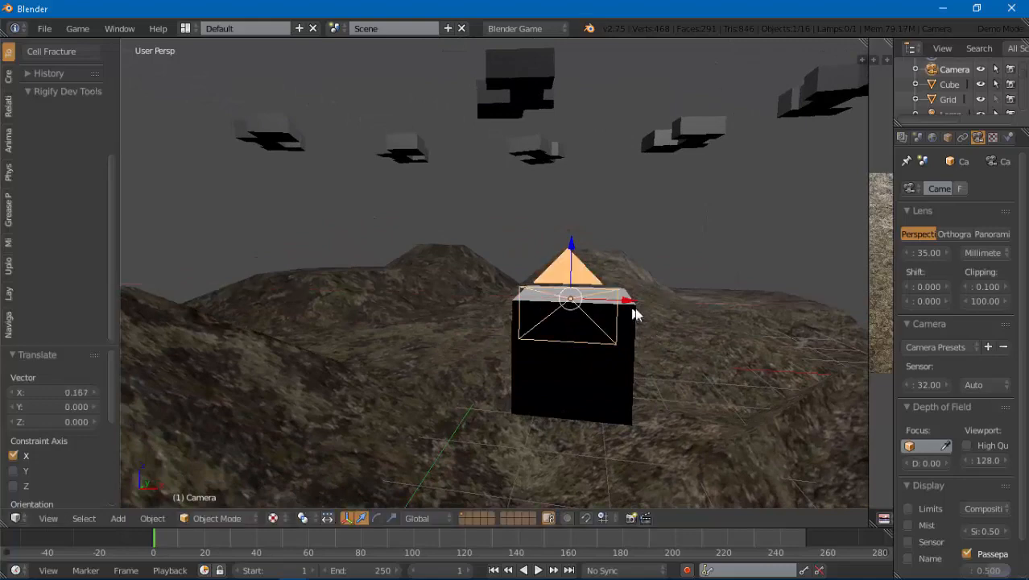
- Raise the camera to just above the cube's top face and shift it about 1.34 units along Y
middle_drag(632, 306, 400, 291)
drag(355, 276, 347, 231)
drag(395, 271, 483, 274)
middle_drag(483, 274, 469, 271)
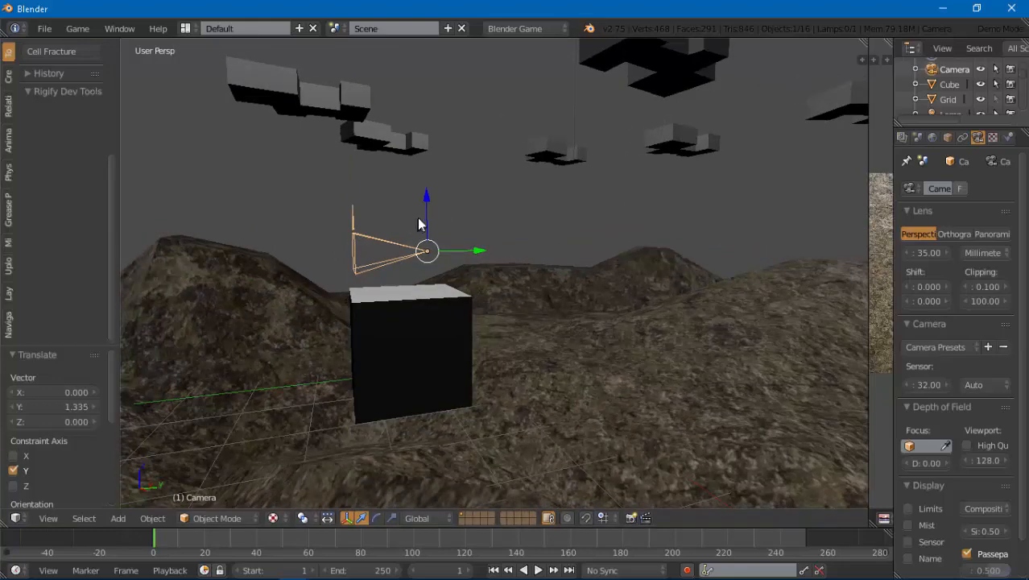
drag(425, 232, 428, 243)
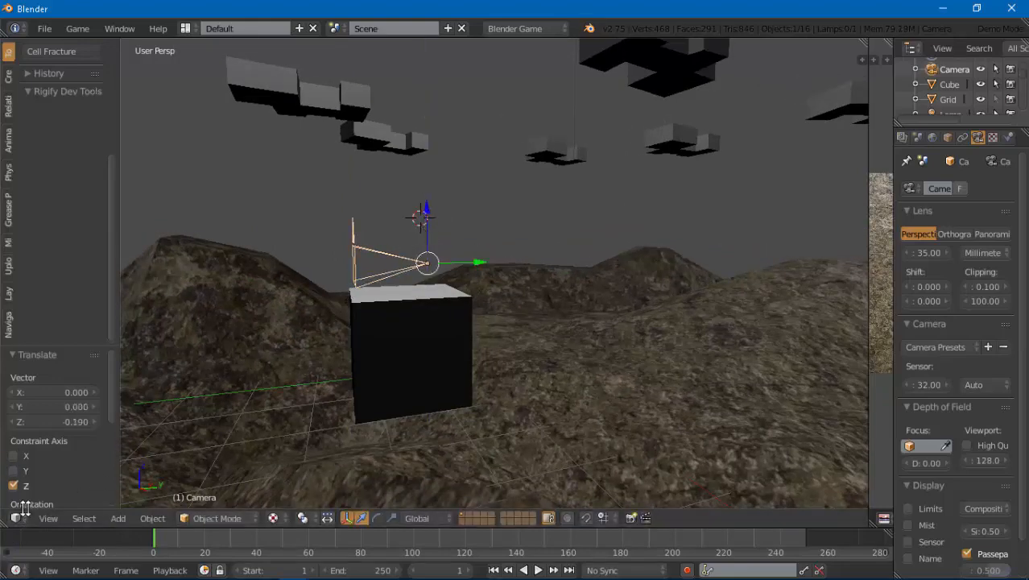
- Look through the camera and set its clipping end distance to 90000
click(49, 518)
click(84, 464)
middle_drag(305, 407, 517, 414)
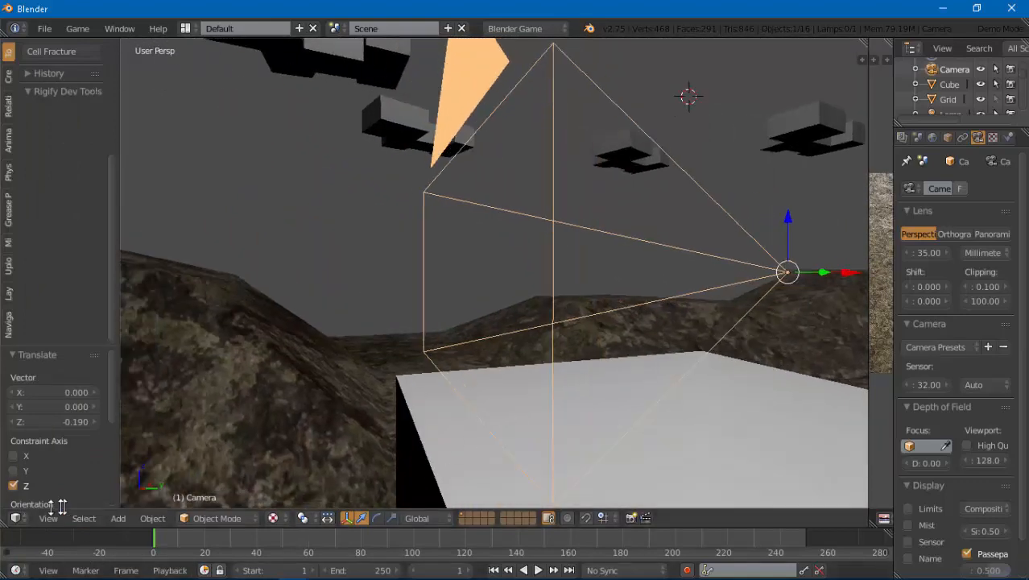
click(49, 518)
click(69, 464)
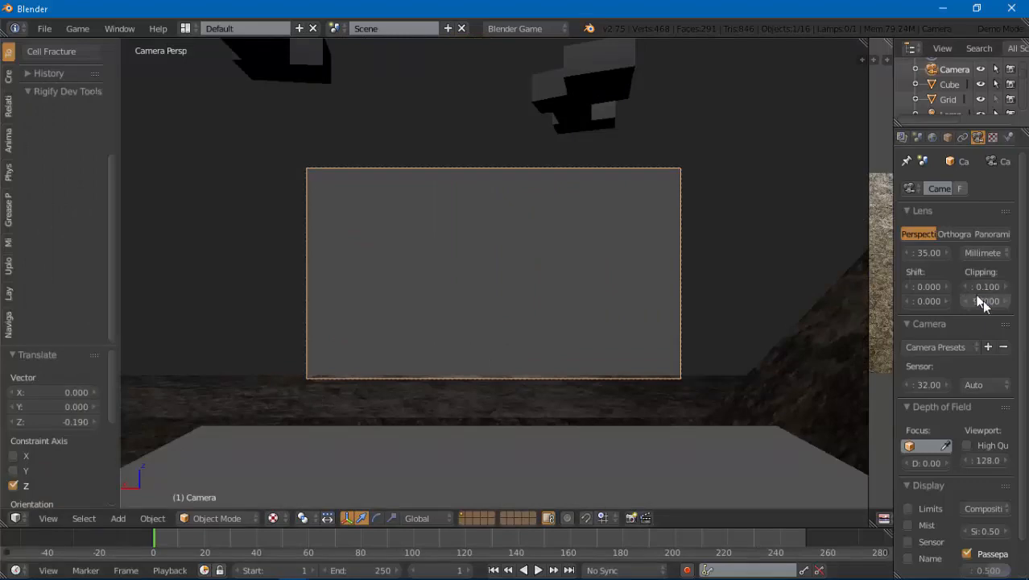
- Parent the camera to the cube with the Object parent type
middle_drag(604, 313, 773, 381)
scroll(773, 373, down, 5)
middle_drag(677, 361, 552, 289)
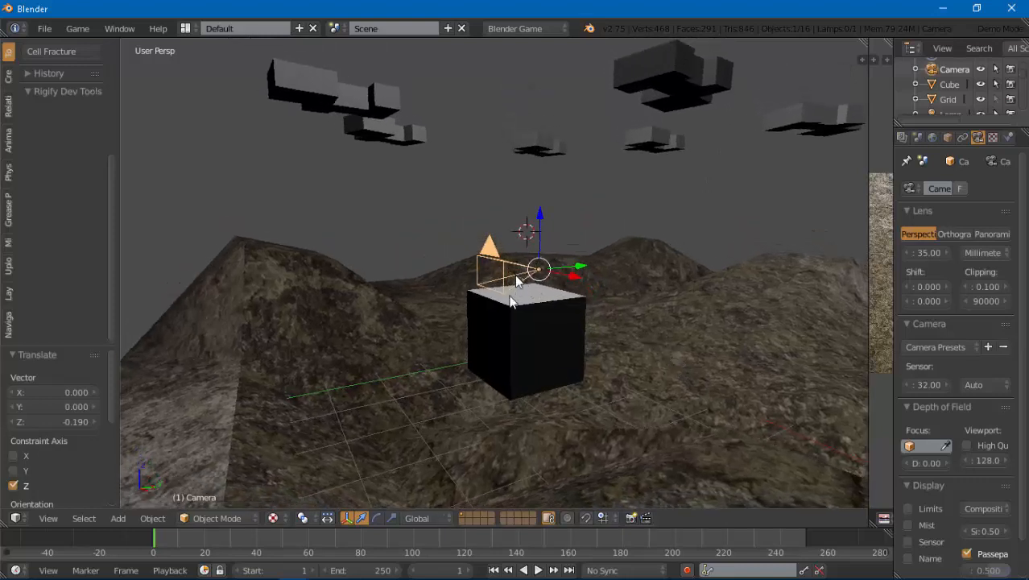
right_click(517, 334)
key(ctrl+p)
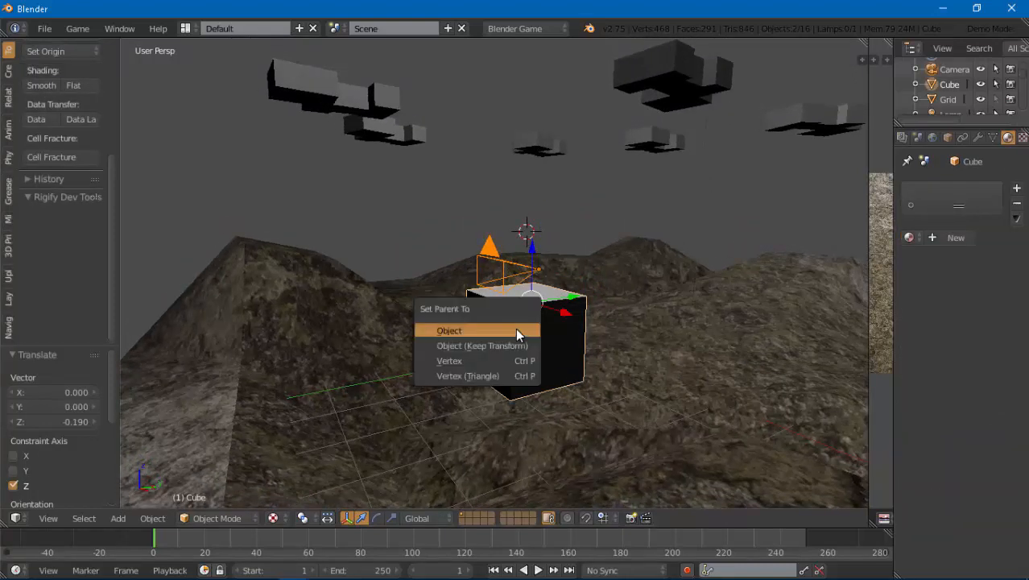
click(518, 332)
- Select only the cube and move it about -1 unit along Y
right_click(516, 330)
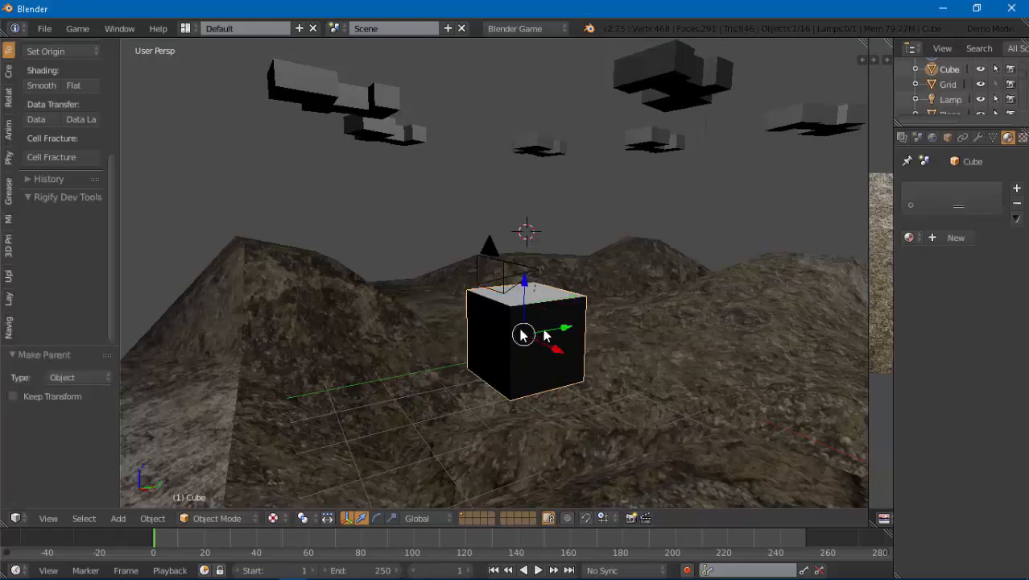
middle_drag(544, 331, 566, 335)
scroll(566, 335, down, 7)
drag(546, 291, 549, 292)
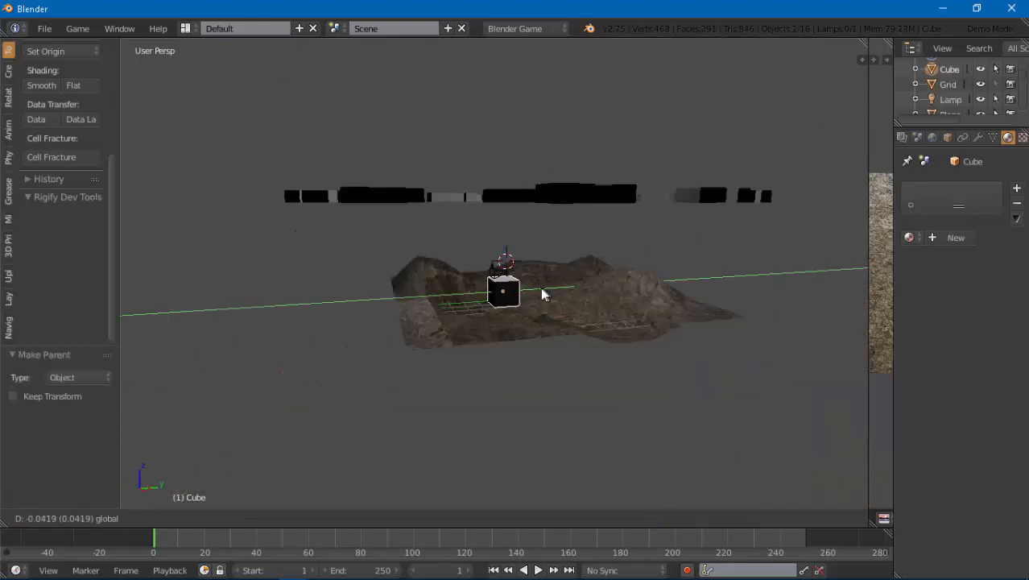
click(552, 299)
- Run the game in the viewport to check the cube in the scene, and stop it
key(KP_0)
key(p)
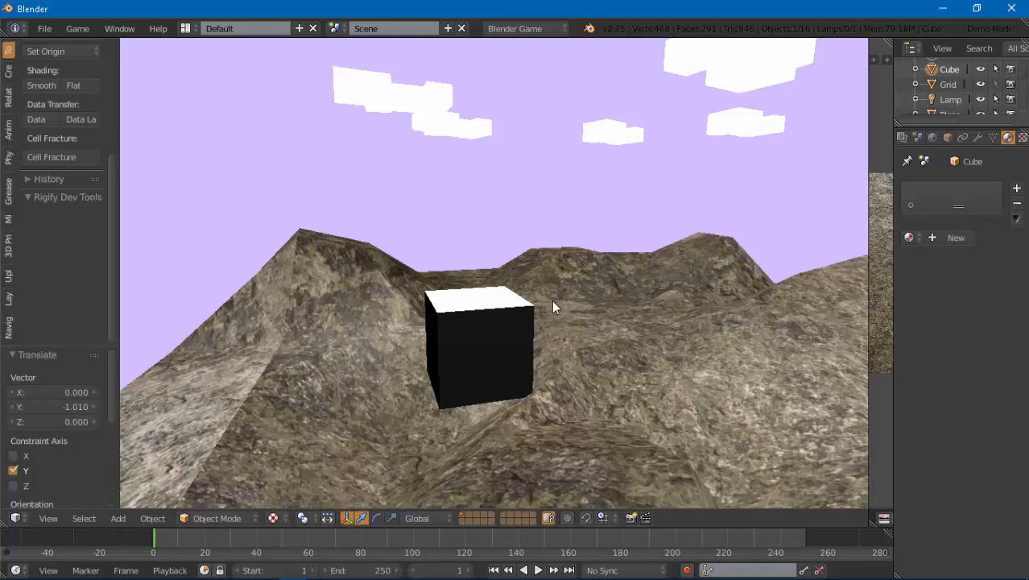
key(Escape)
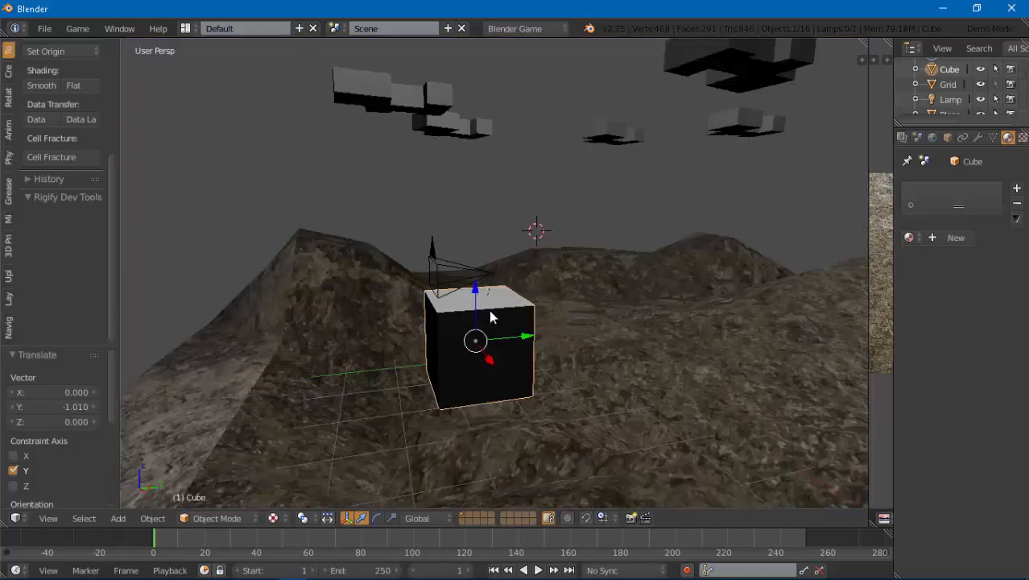
- Set the cube's physics type to Rigid Body and test-run the game
scroll(982, 138, down, 4)
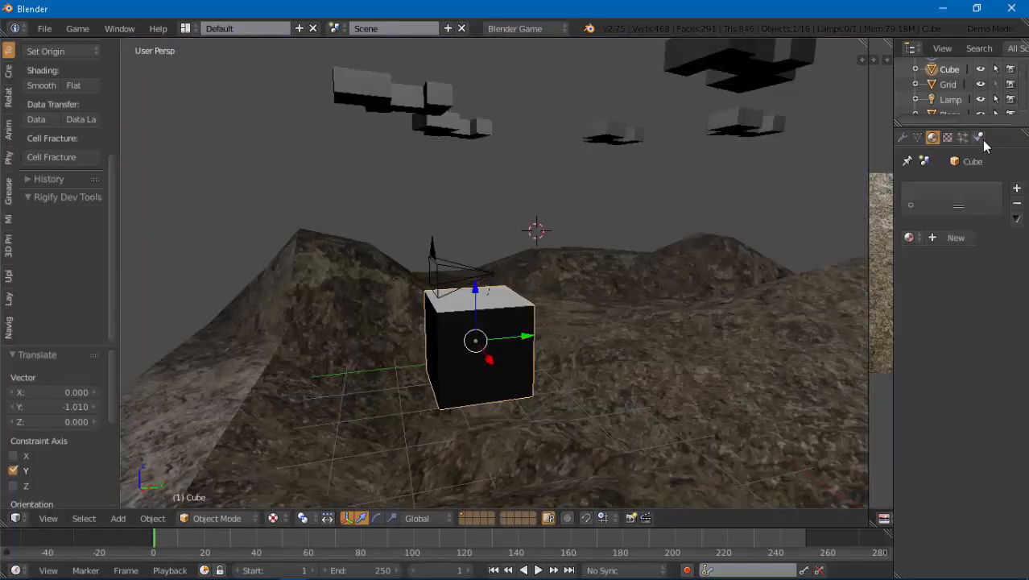
click(980, 138)
click(973, 206)
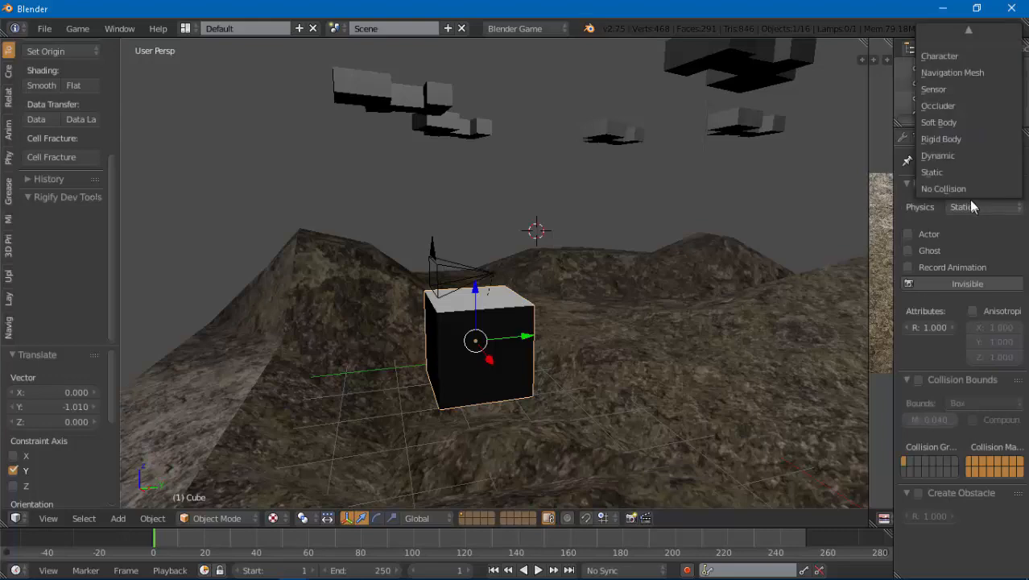
click(967, 140)
key(p)
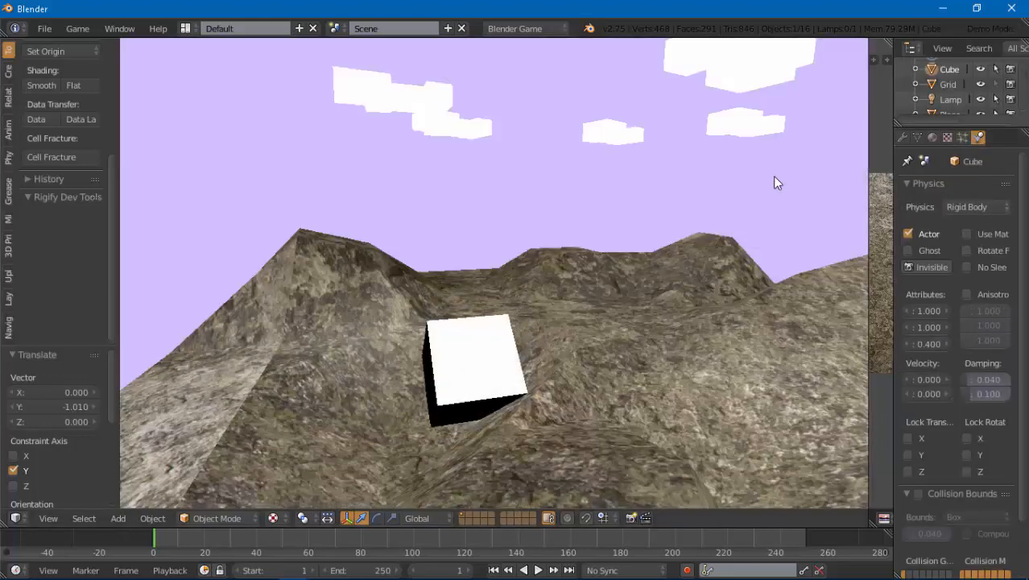
key(Escape)
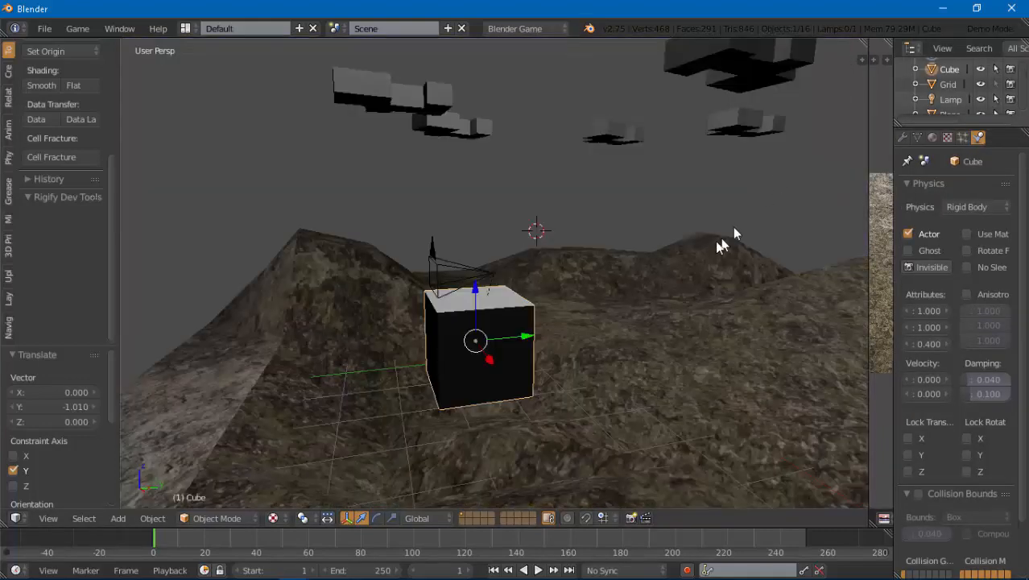
- Test-run the game from the camera view and stop it
middle_drag(722, 246, 580, 266)
click(48, 518)
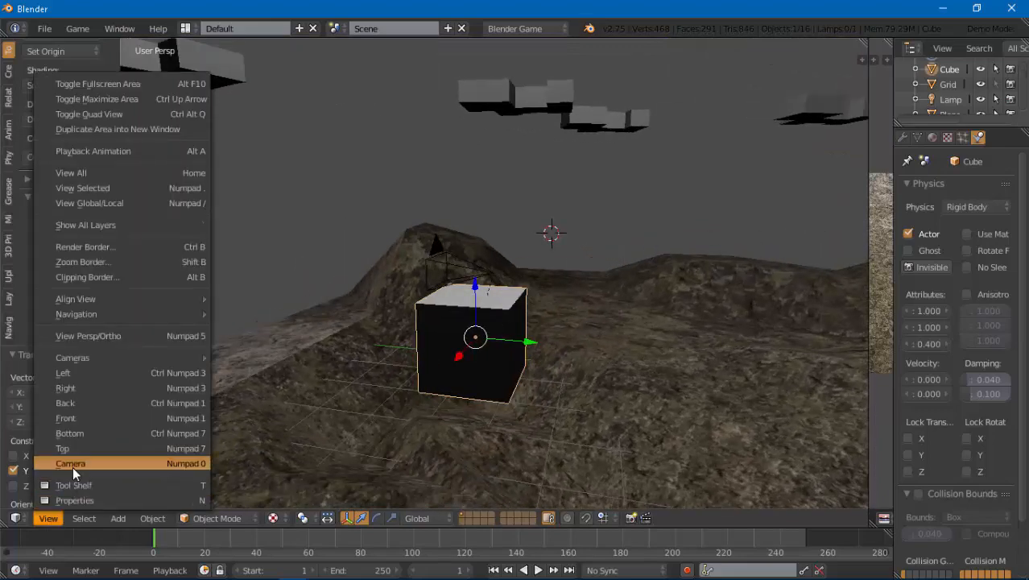
click(71, 464)
key(p)
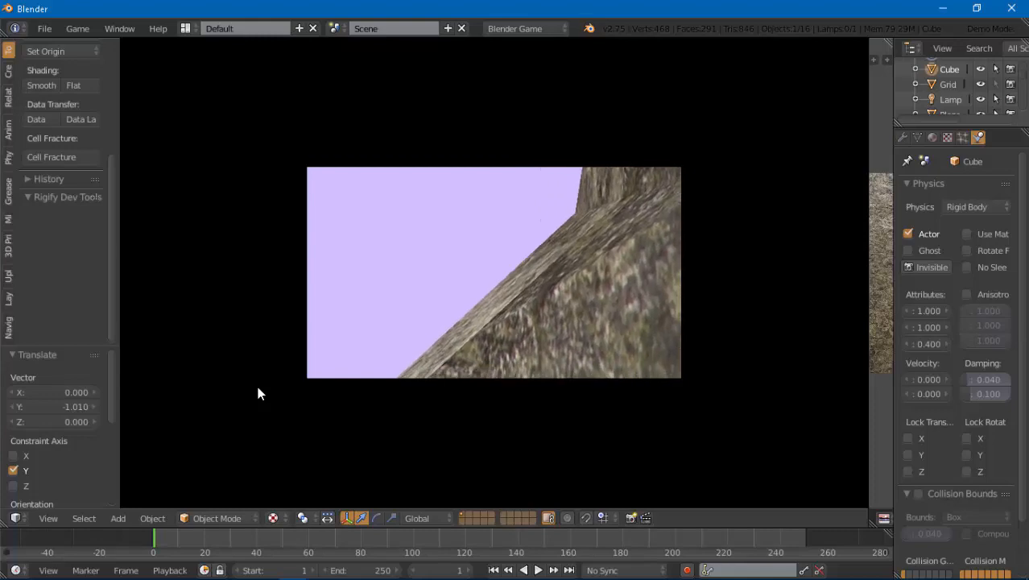
key(Escape)
- Move the cube about 9.15 units along Y and about 6.6 units along X, adjusting its height over the terrain
scroll(458, 390, down, 2)
middle_drag(459, 390, 606, 375)
scroll(605, 371, down, 13)
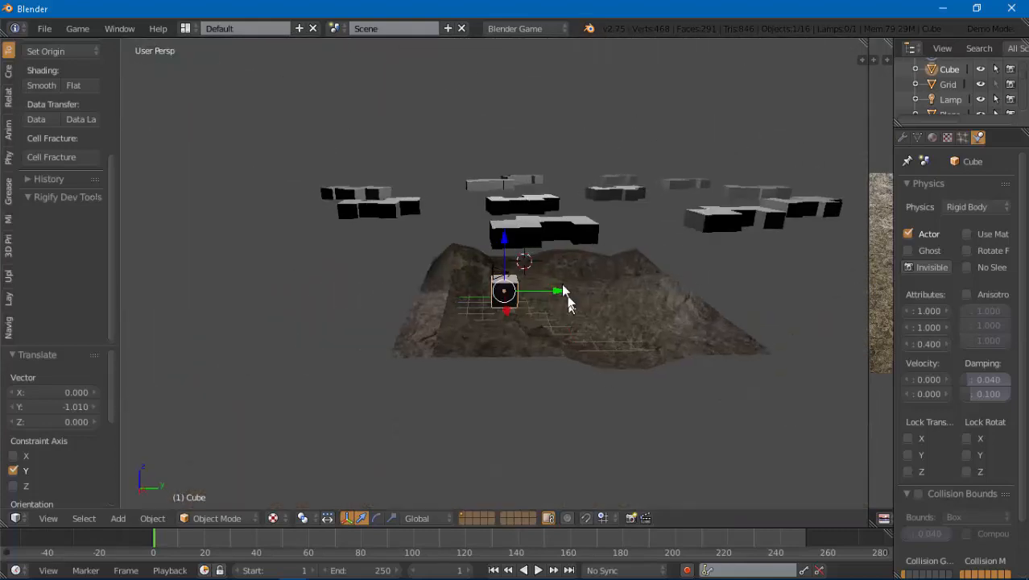
drag(560, 289, 691, 297)
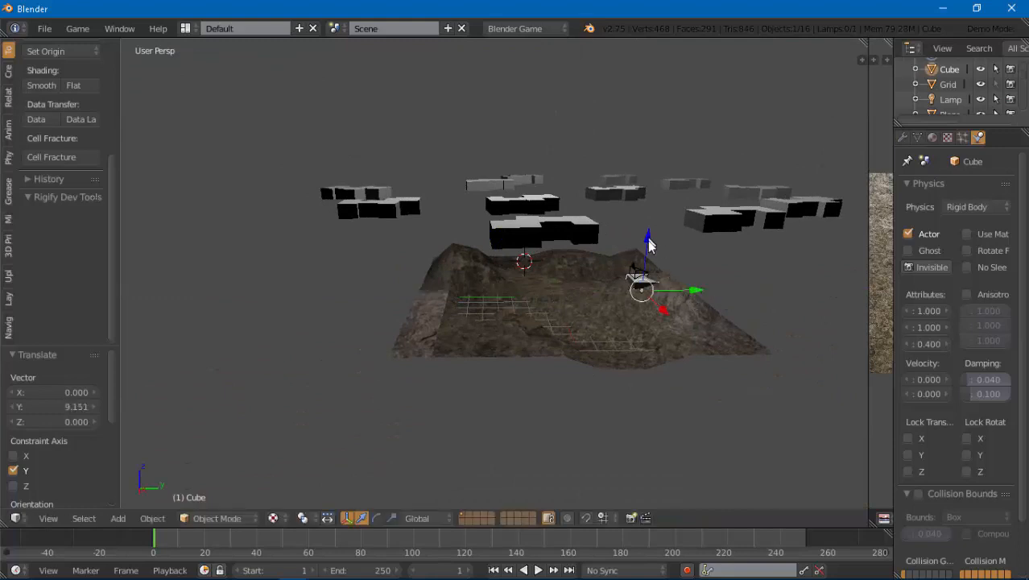
drag(647, 233, 645, 214)
middle_drag(654, 241, 490, 255)
drag(433, 294, 503, 290)
drag(531, 230, 534, 266)
middle_drag(534, 266, 624, 299)
drag(603, 314, 483, 323)
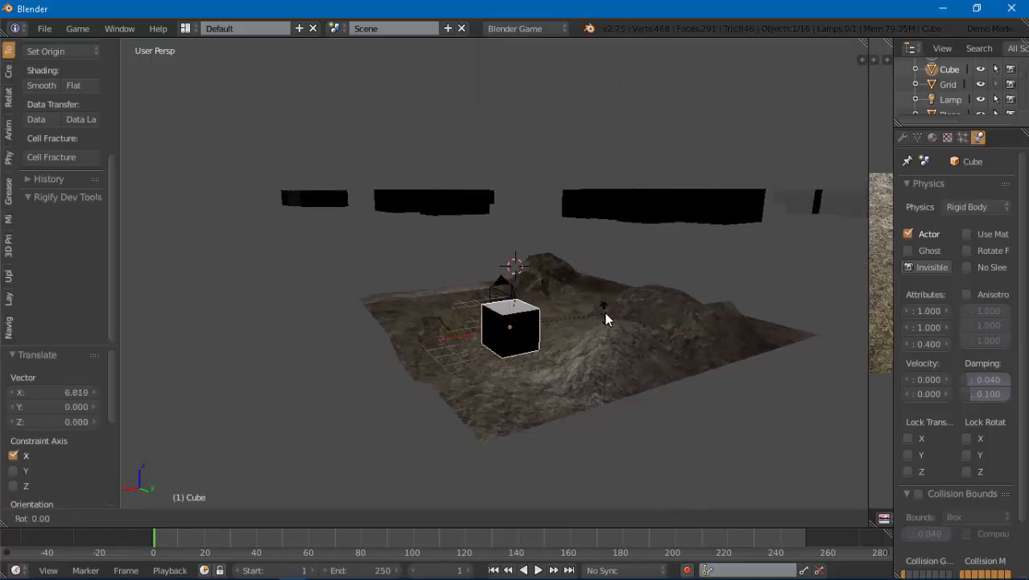
- Rotate the cube about -34 degrees around the Z axis
key(r)
key(z)
click(562, 352)
- Move the cube about 2.48 units along Y and lower it about 0.97 units toward the terrain corner
middle_drag(566, 351, 487, 347)
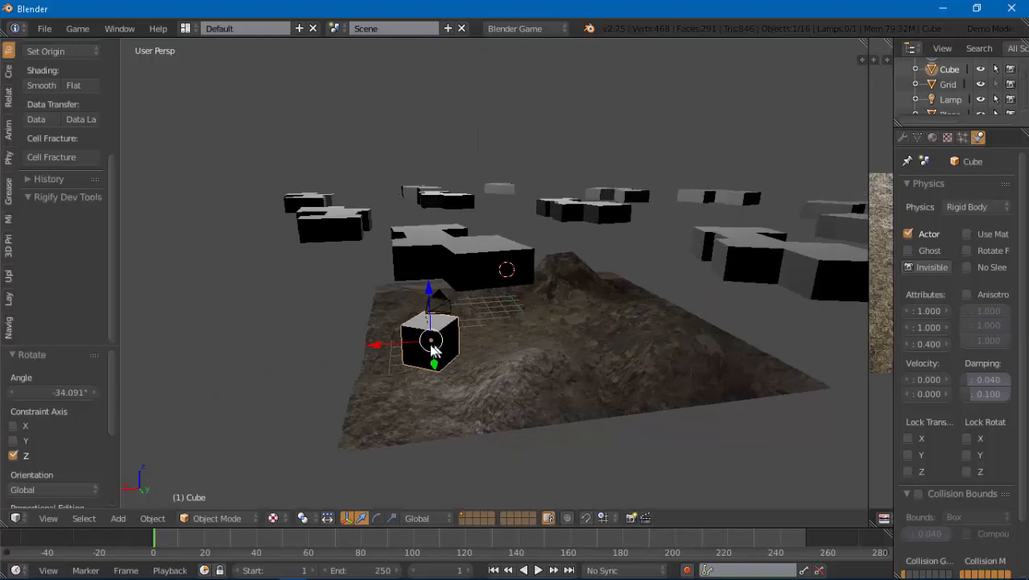
drag(403, 345, 403, 399)
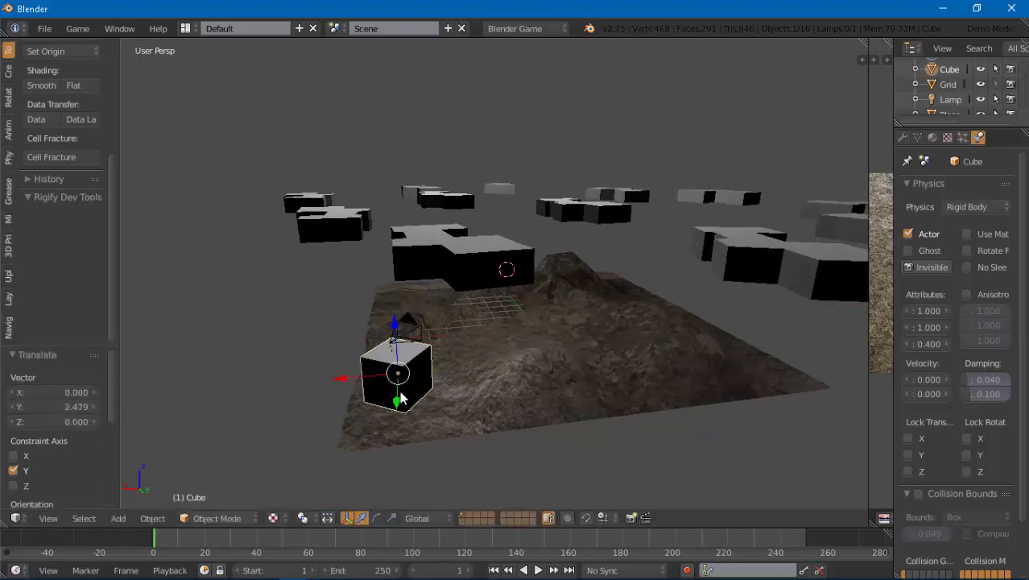
middle_drag(445, 407, 497, 306)
drag(538, 236, 538, 272)
middle_drag(538, 272, 627, 321)
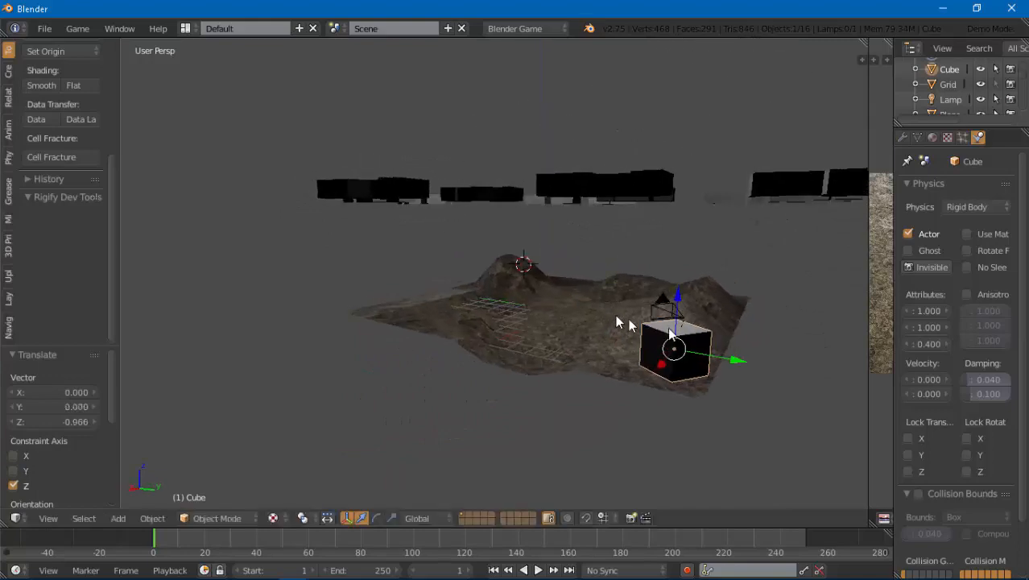
- Test-run the game from the current viewpoint and again from the camera view
key(p)
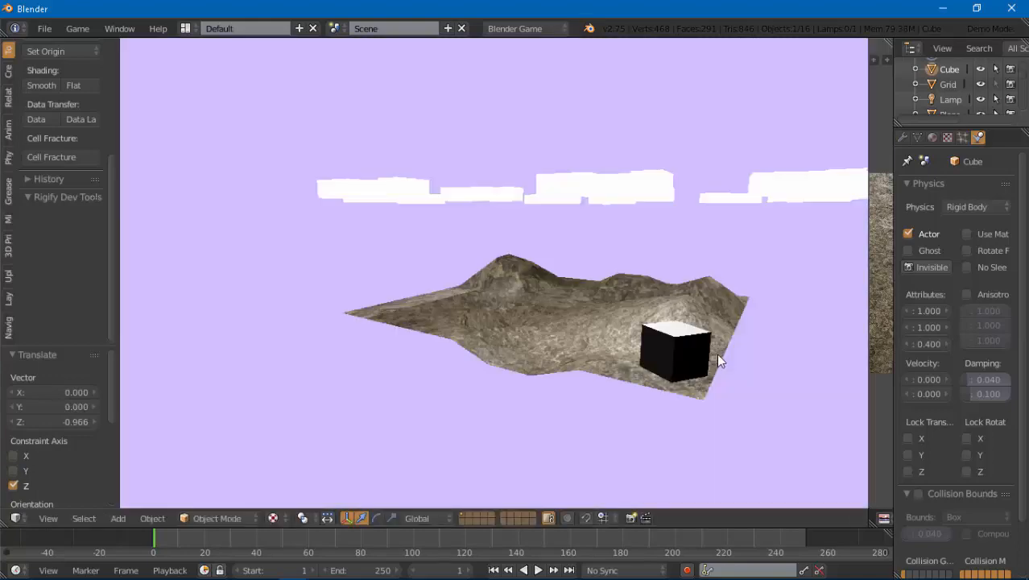
key(Escape)
click(41, 520)
click(79, 461)
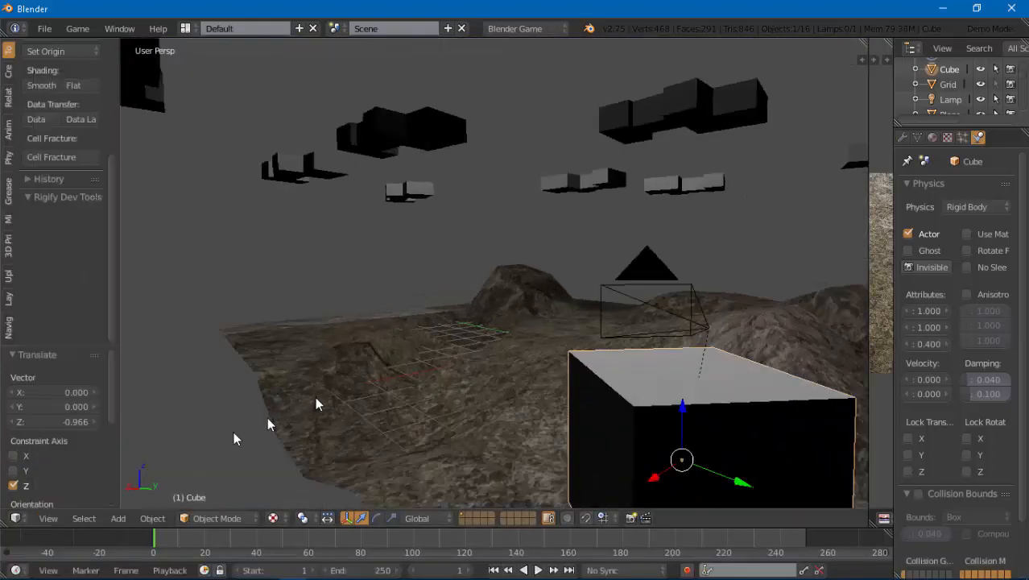
key(p)
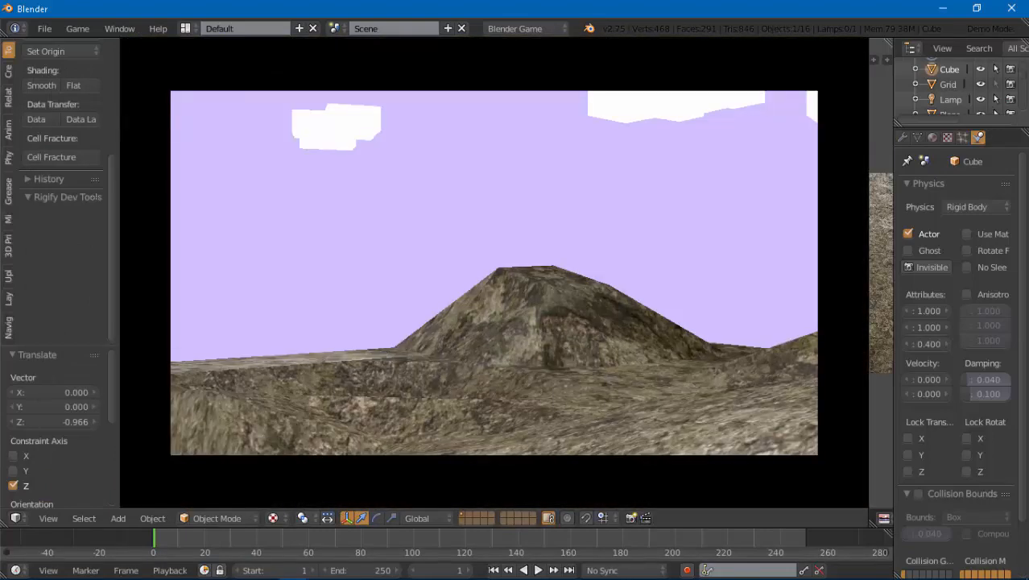
key(Escape)
scroll(570, 294, down, 1)
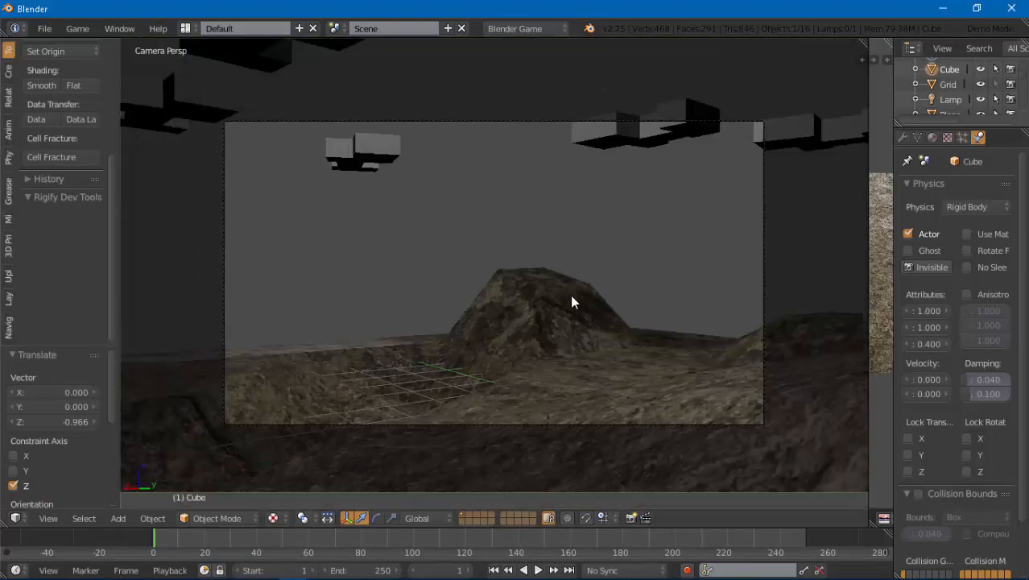
- Switch the screen layout to Game Logic
middle_drag(570, 294, 555, 308)
scroll(554, 309, down, 8)
scroll(532, 314, up, 8)
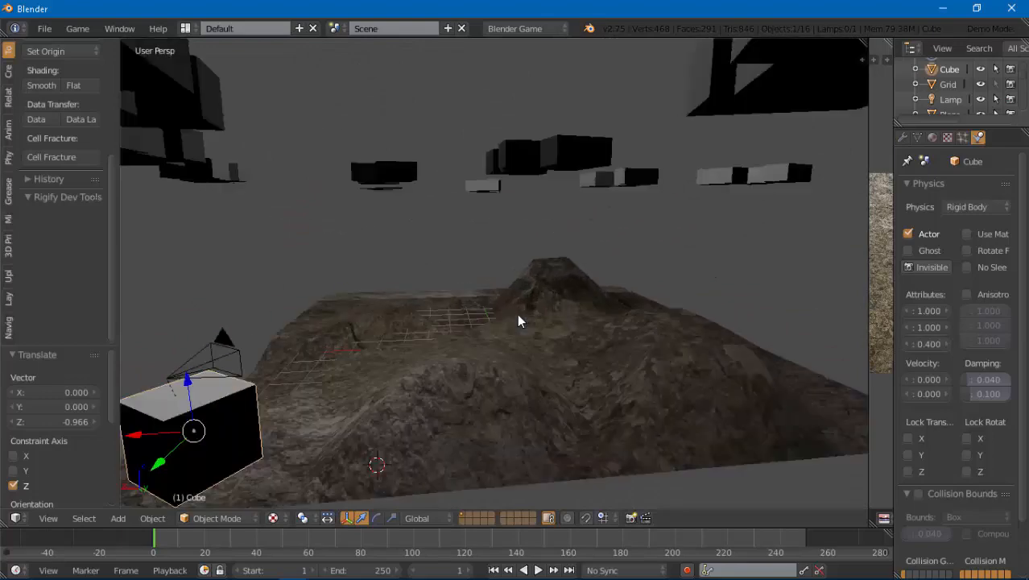
middle_drag(503, 321, 321, 211)
click(189, 29)
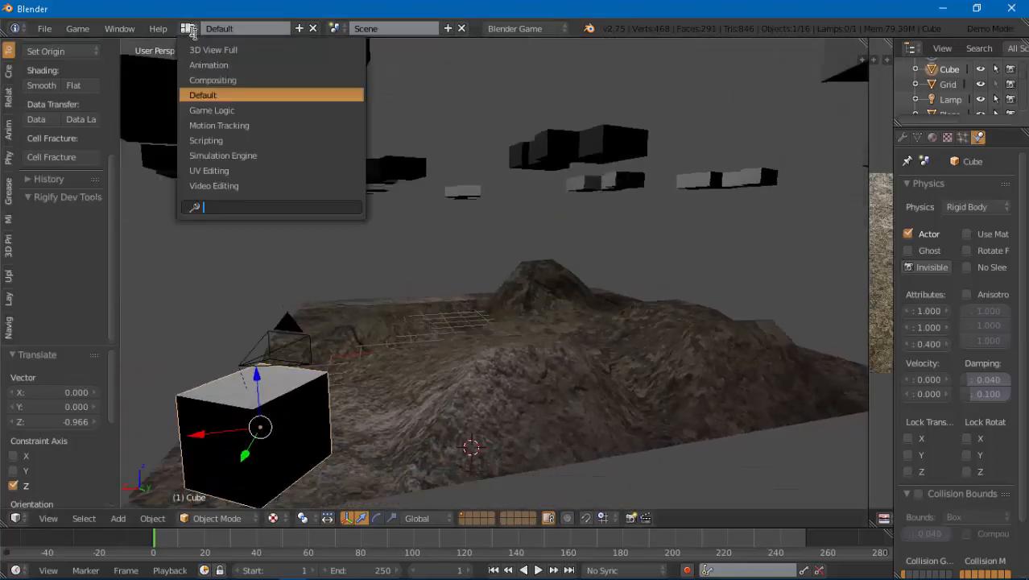
click(230, 110)
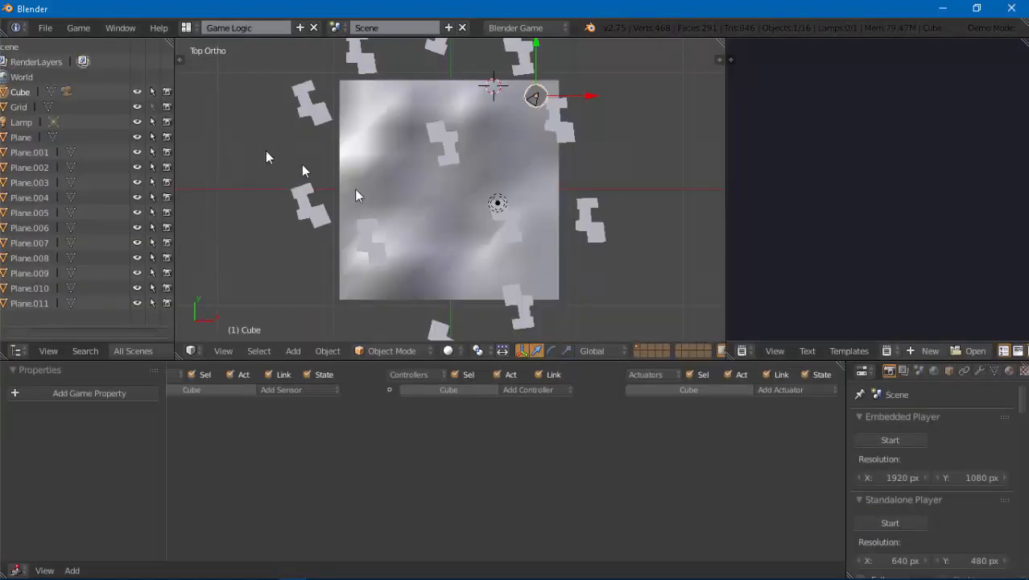
- Change the 3D viewport's shading to show the terrain's stone texture and view the cube from the side
click(448, 350)
click(474, 285)
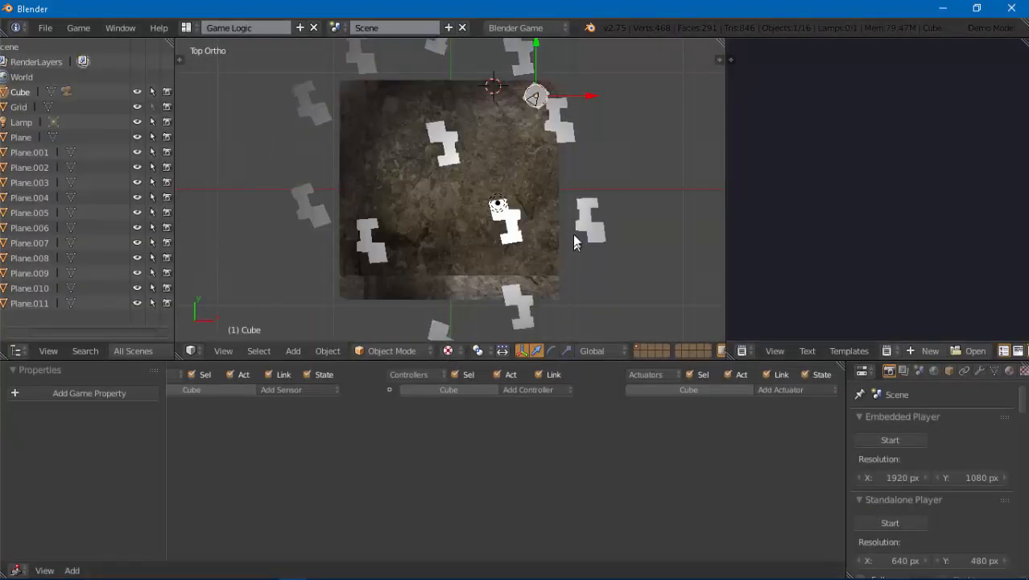
middle_drag(573, 235, 436, 89)
scroll(573, 173, up, 8)
scroll(576, 191, down, 4)
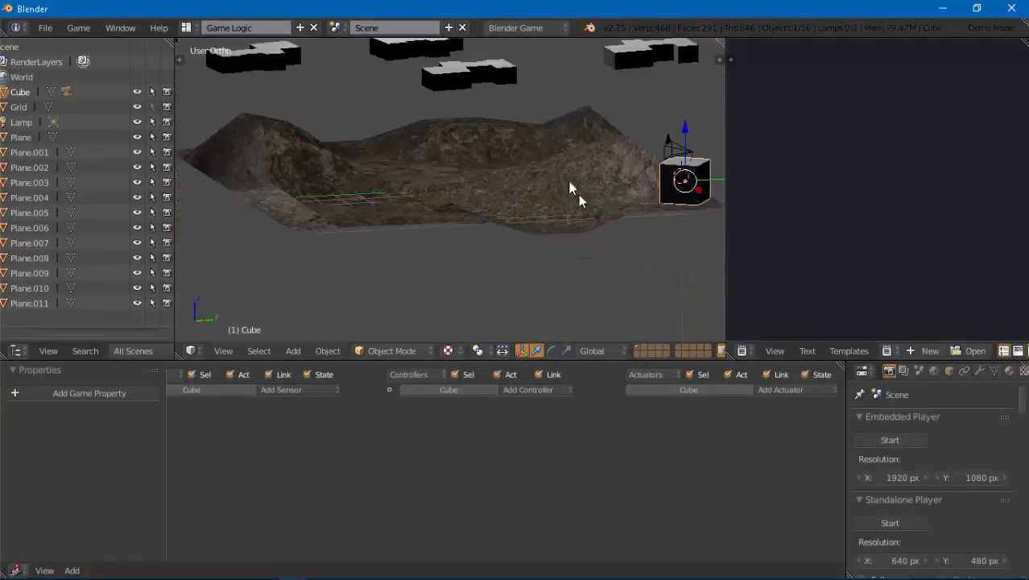
middle_drag(570, 187, 525, 192)
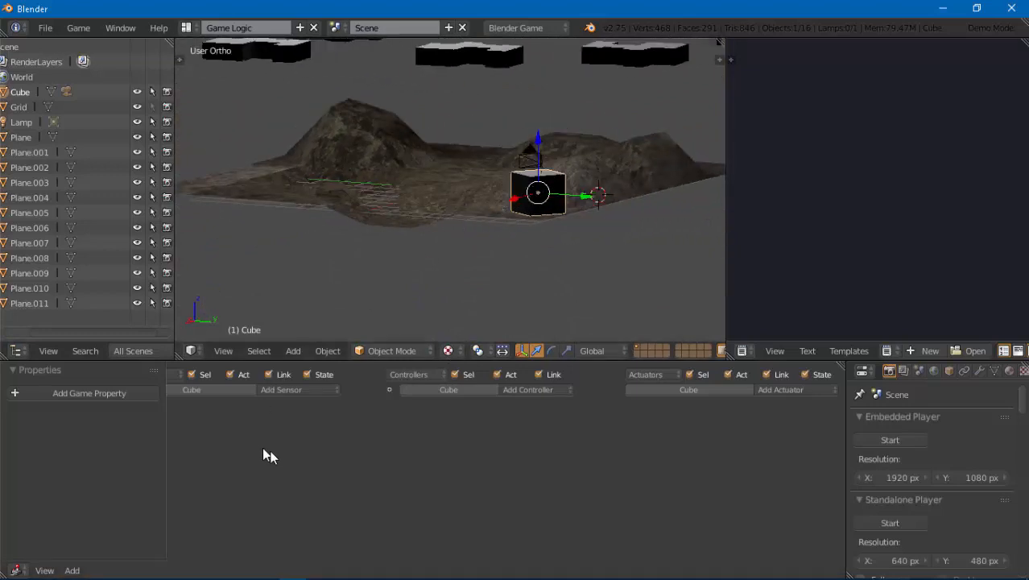
- Add a Mouse sensor to the cube and set its mouse event to Movement
click(287, 390)
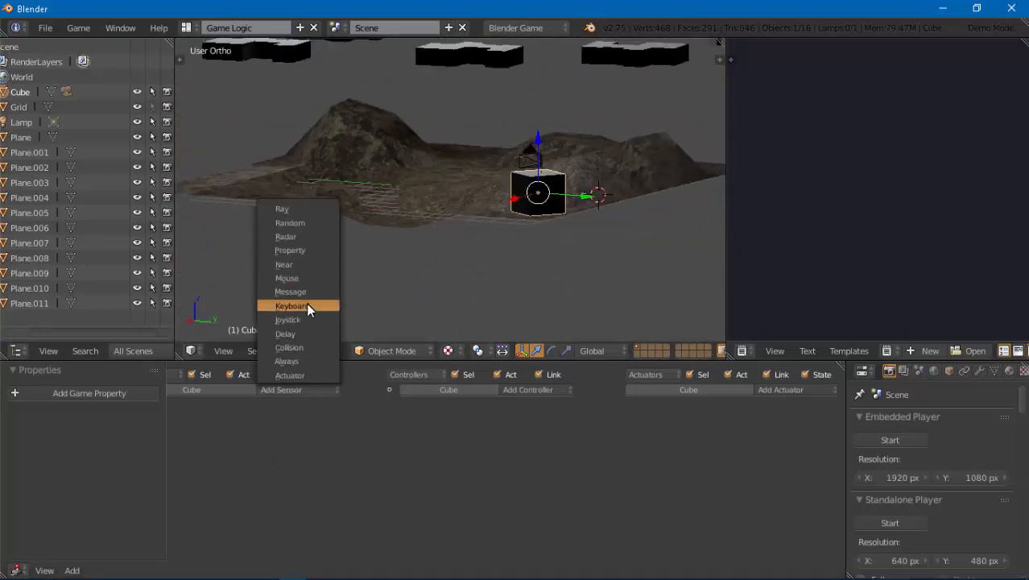
click(297, 277)
click(243, 459)
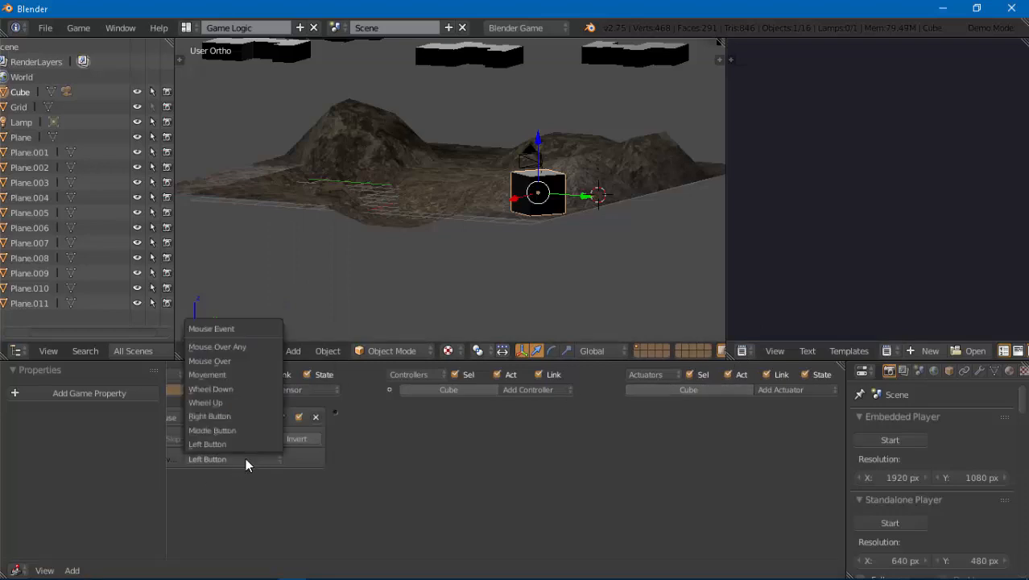
click(231, 374)
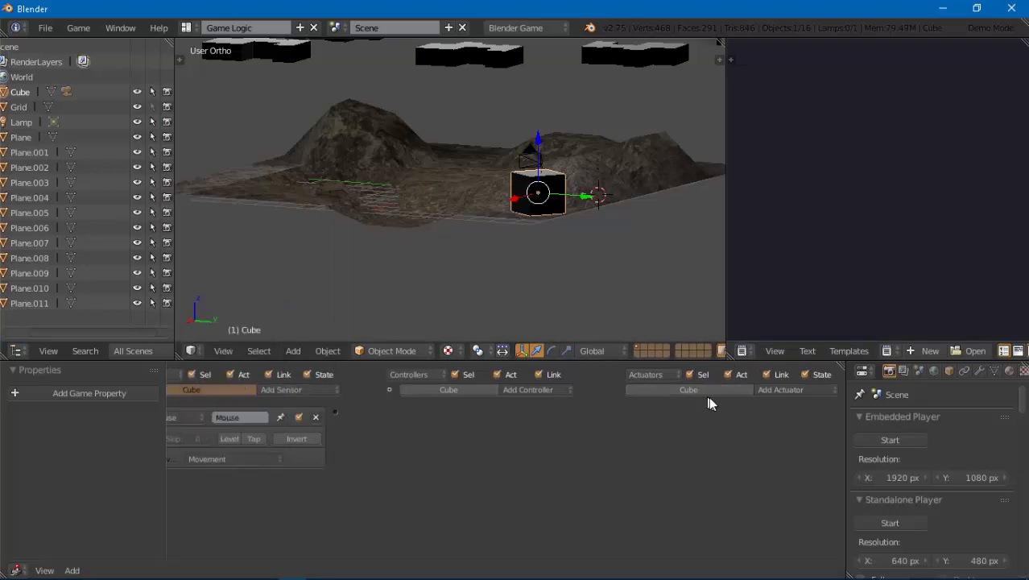
- Add a Mouse actuator to the cube and set its mode to Look
click(798, 392)
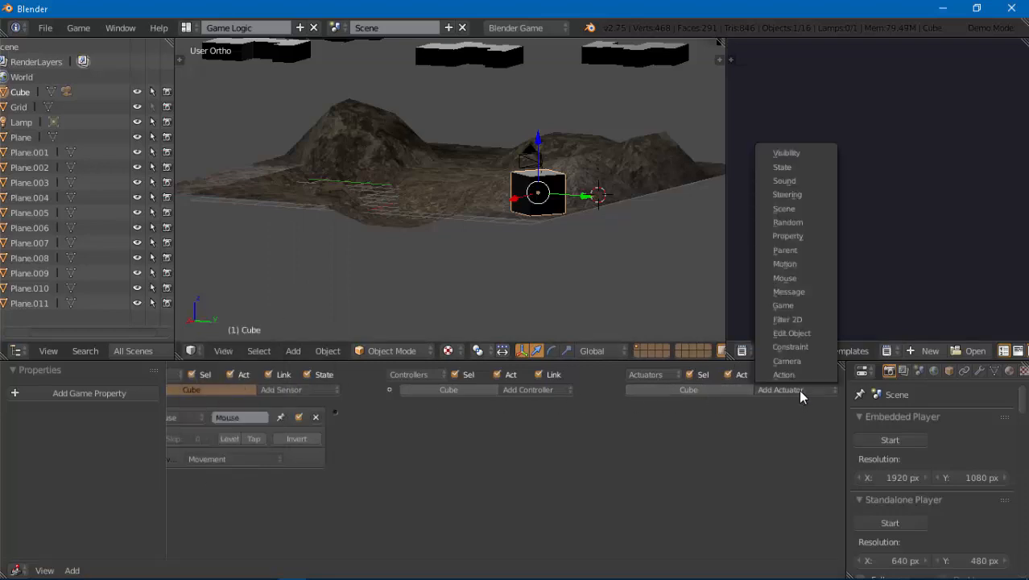
click(793, 278)
click(726, 438)
click(752, 405)
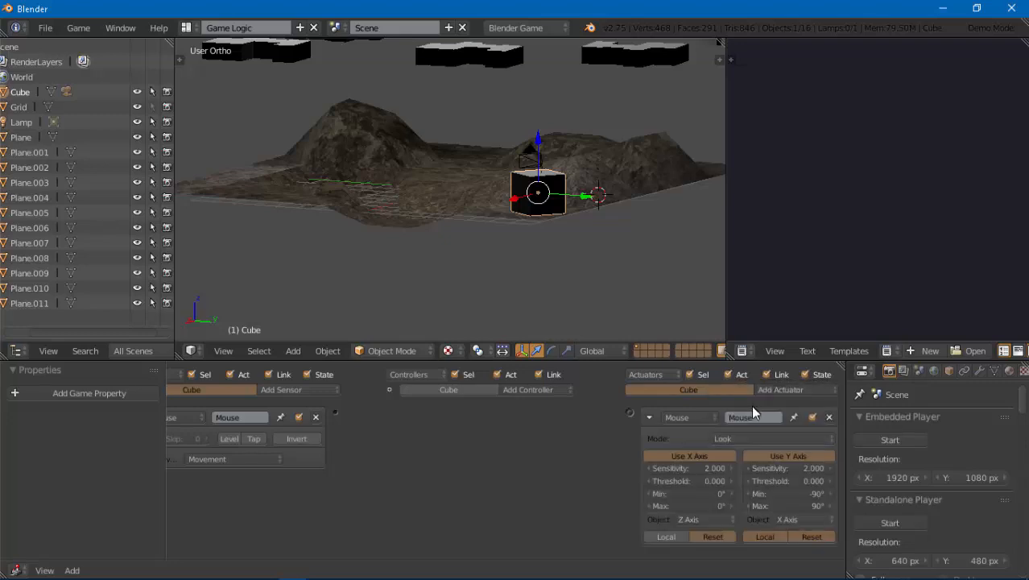
- Set the Mouse actuator's X and Y sensitivity to 0.3 and link the Mouse sensor to it
click(706, 468)
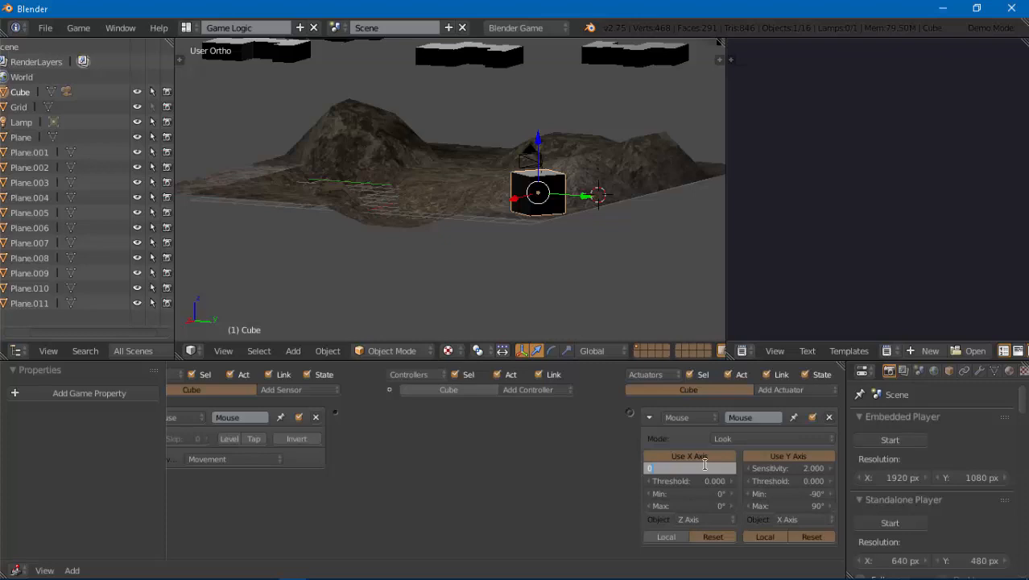
text(.3)
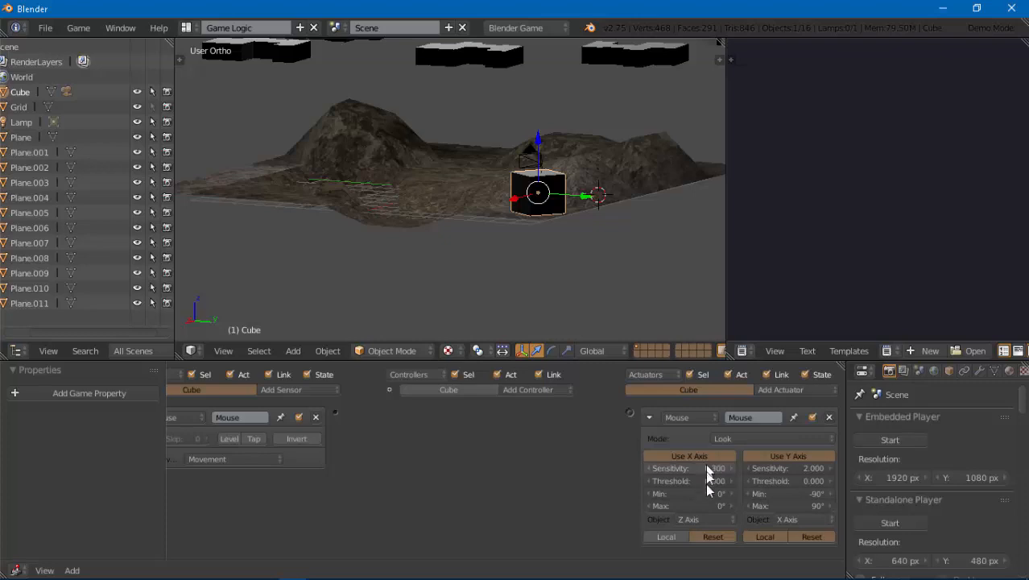
key(Return)
click(765, 468)
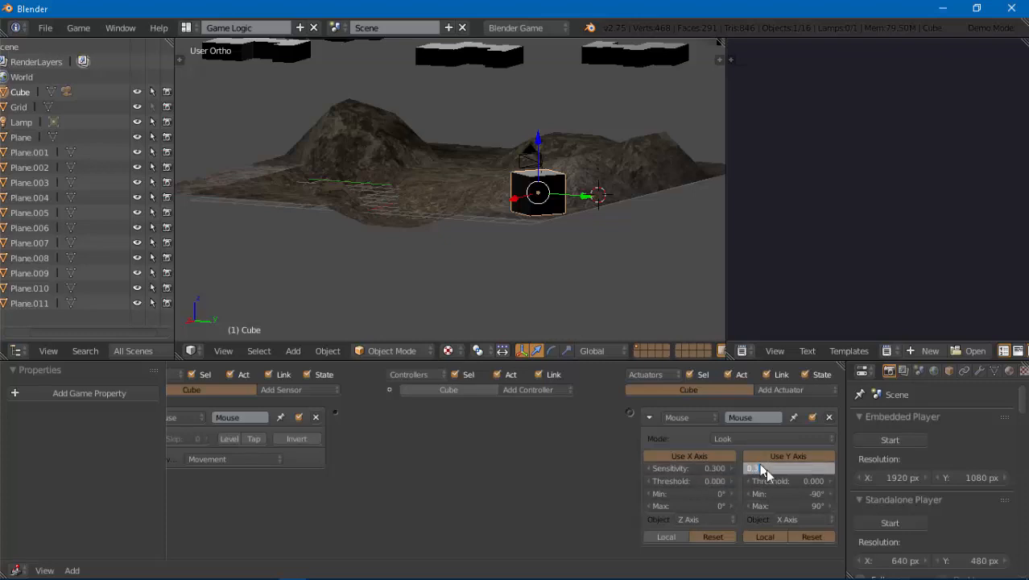
text(0.3)
key(Return)
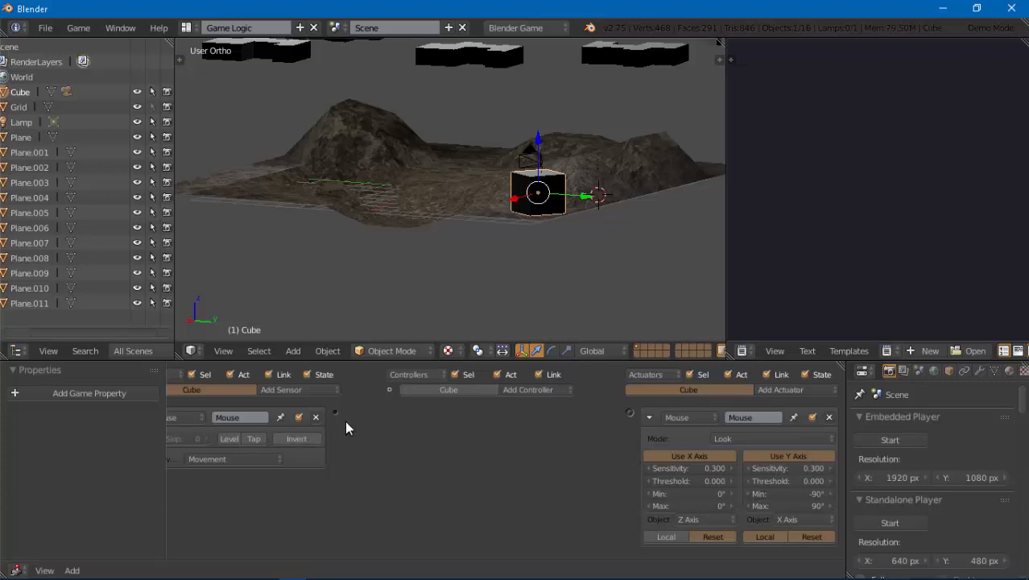
drag(339, 413, 630, 414)
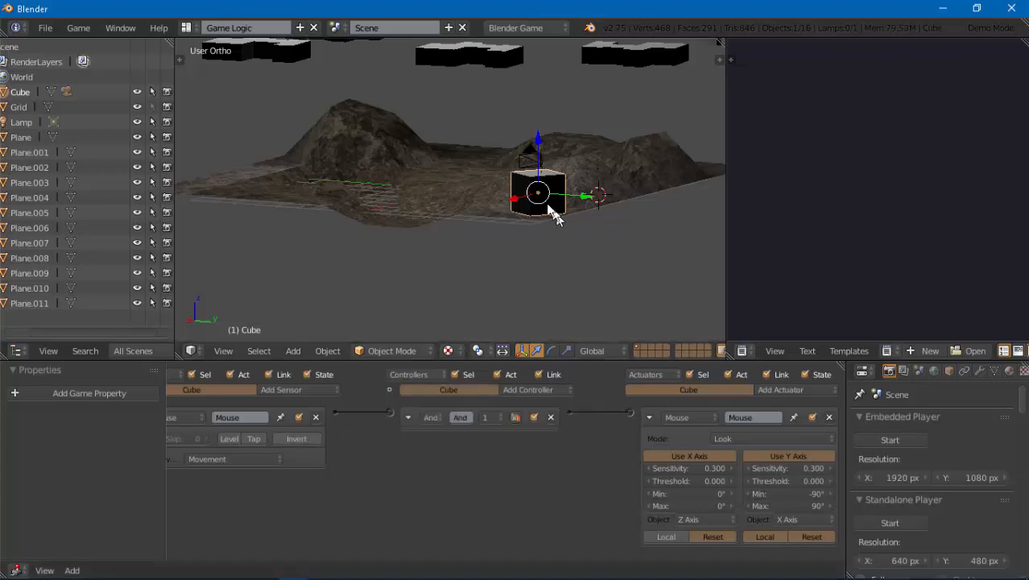
- Test the mouse look in the running game from the current viewpoint and again from the camera view
key(p)
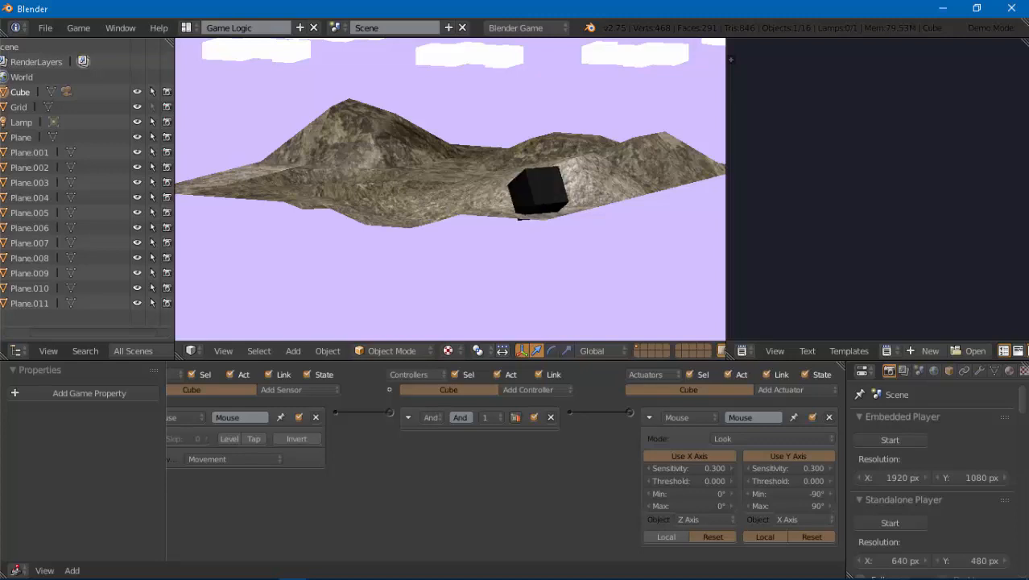
key(Escape)
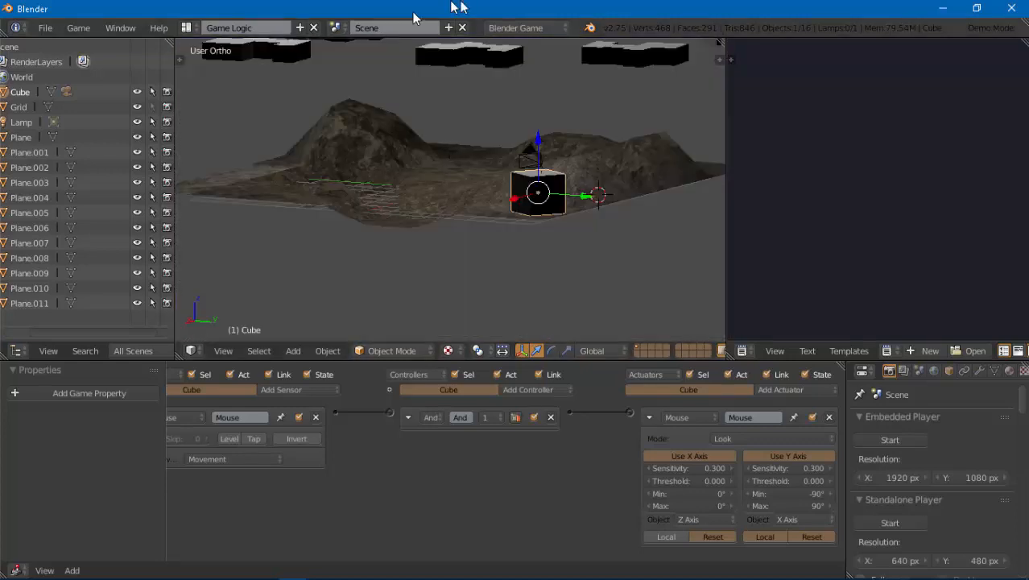
click(221, 352)
click(262, 293)
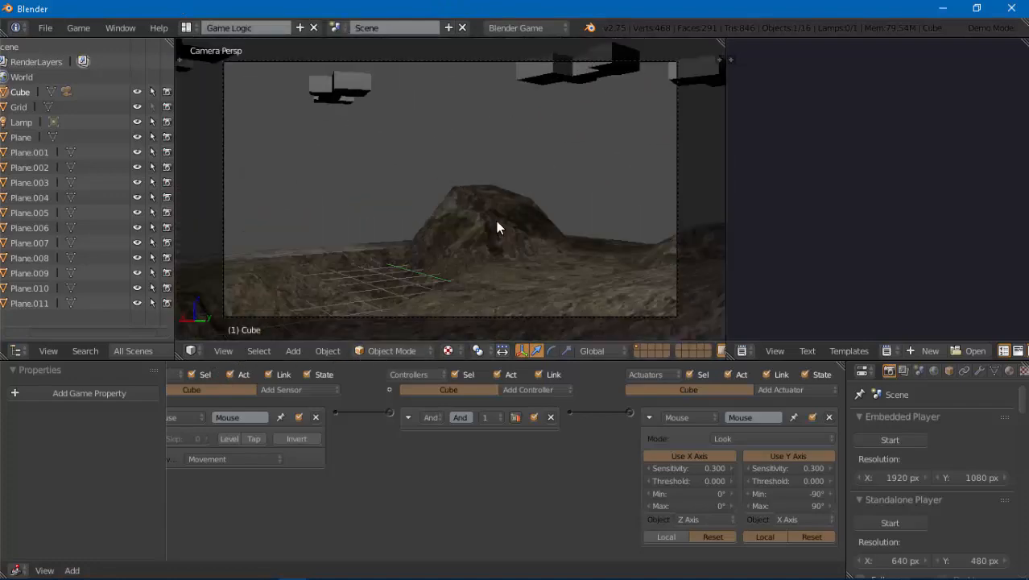
key(p)
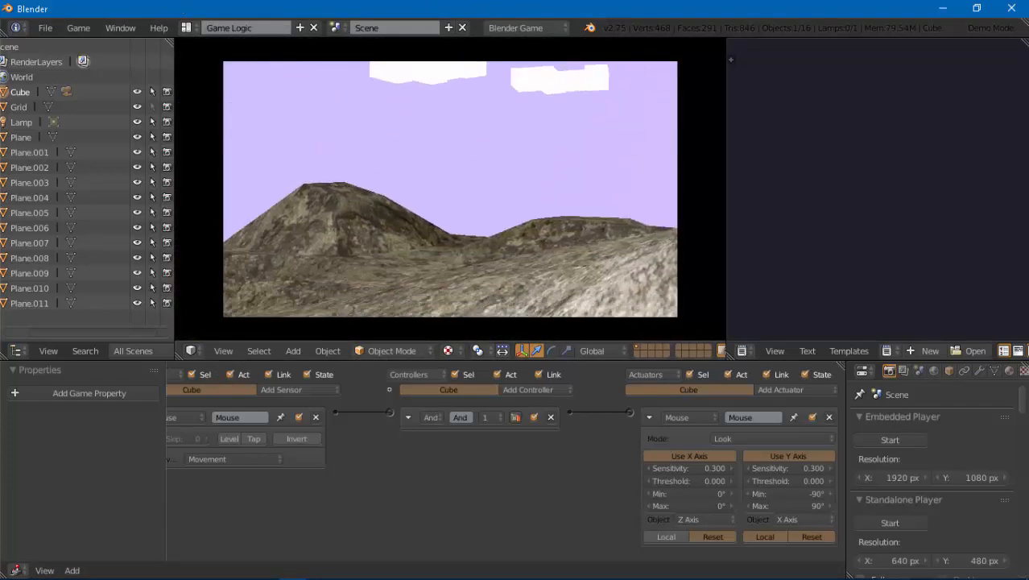
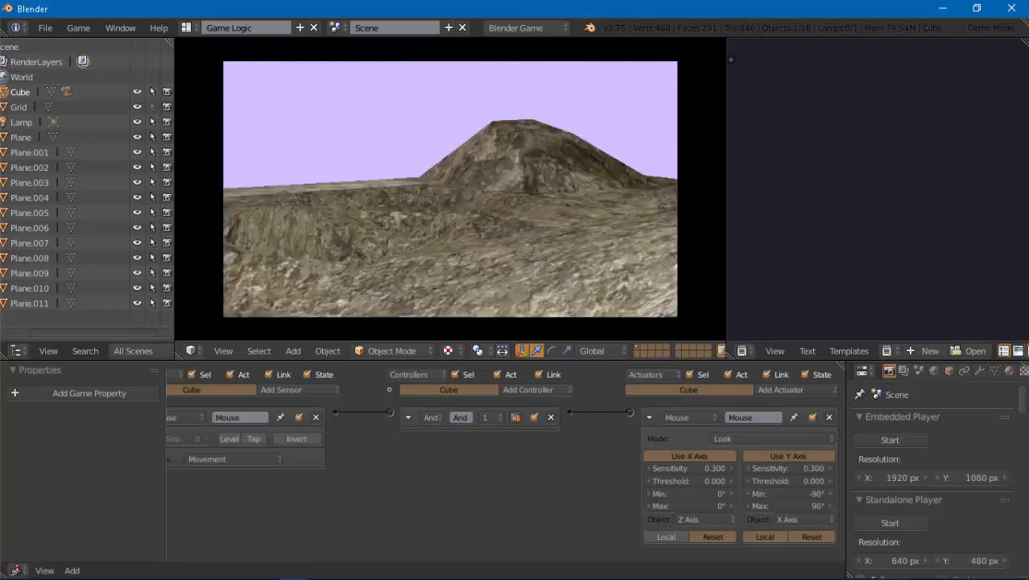
key(Escape)
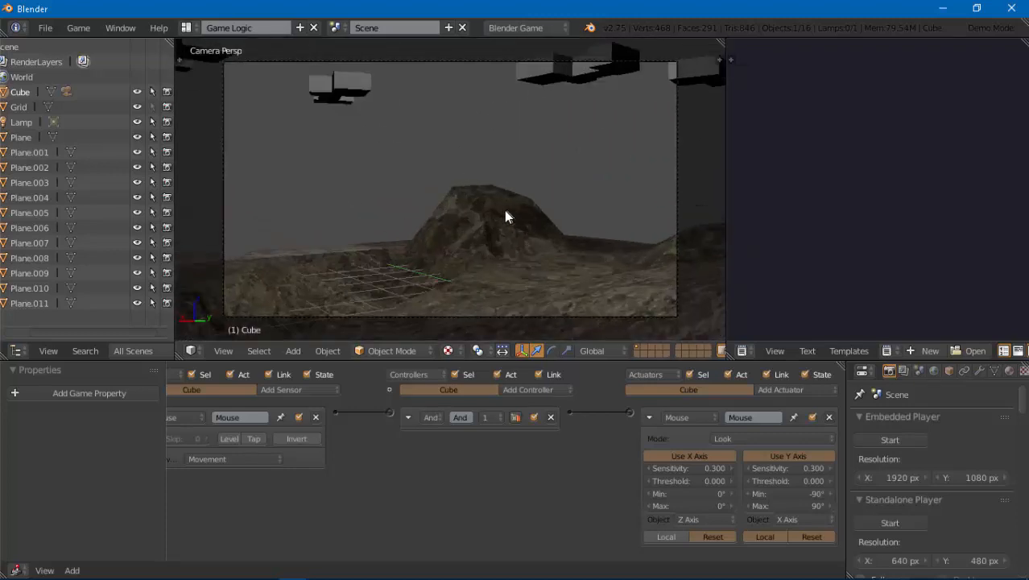
- Collapse the cube's Mouse sensor and Mouse actuator in the logic editor
scroll(411, 254, down, 5)
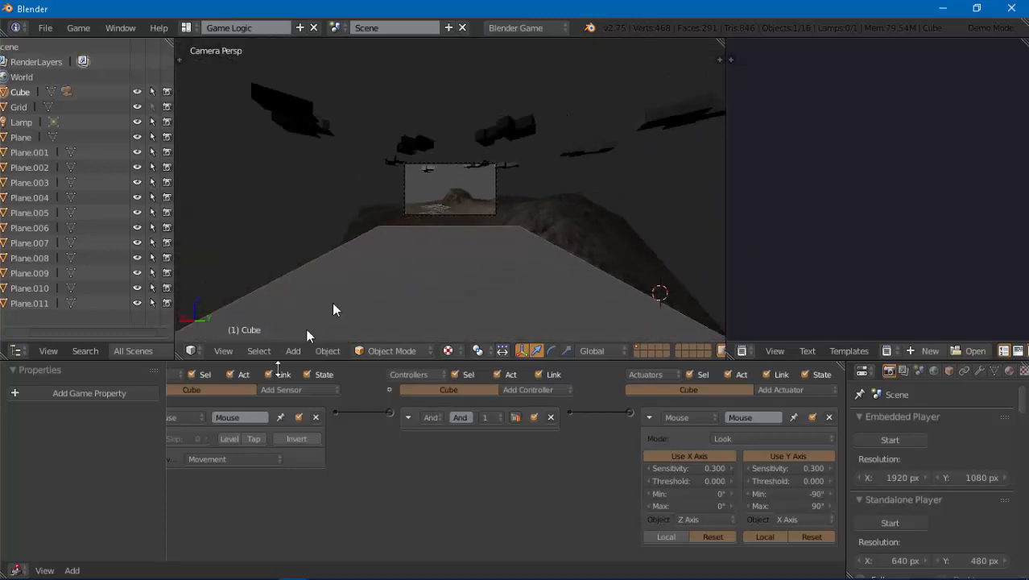
middle_drag(396, 500, 440, 504)
click(181, 418)
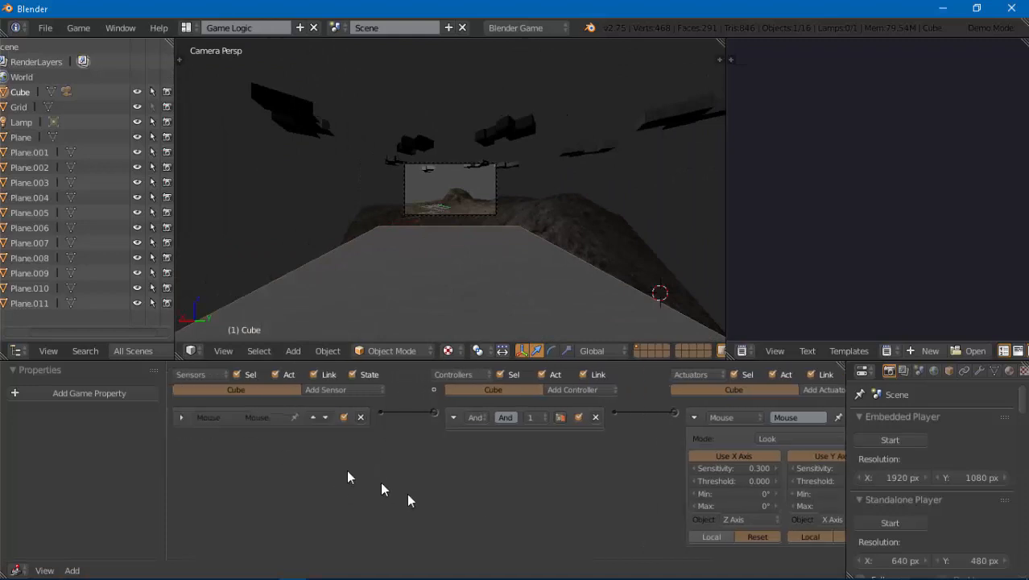
middle_drag(348, 475, 326, 485)
click(649, 417)
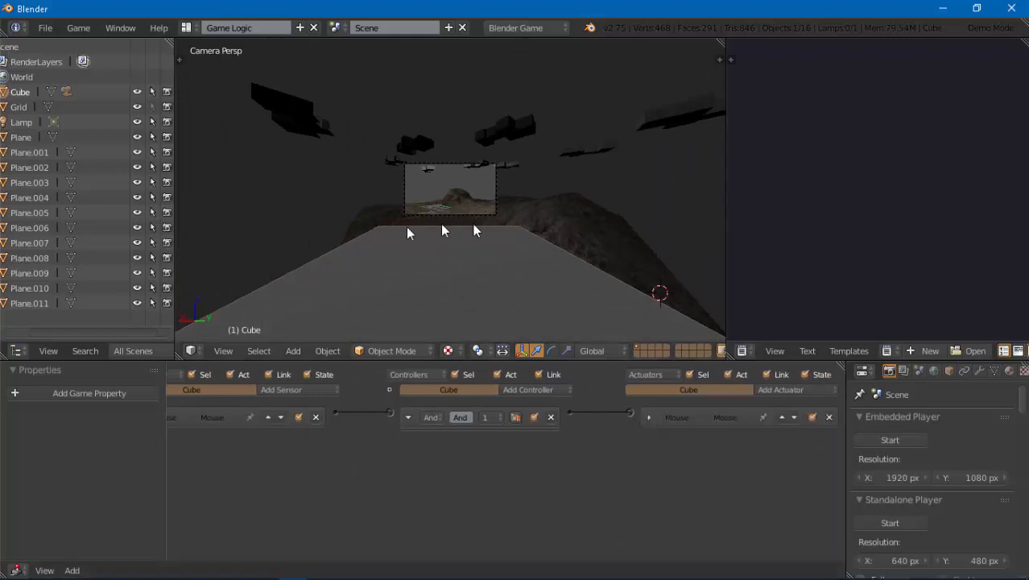
- Add a Keyboard sensor and a Simple Motion actuator to the cube
click(320, 389)
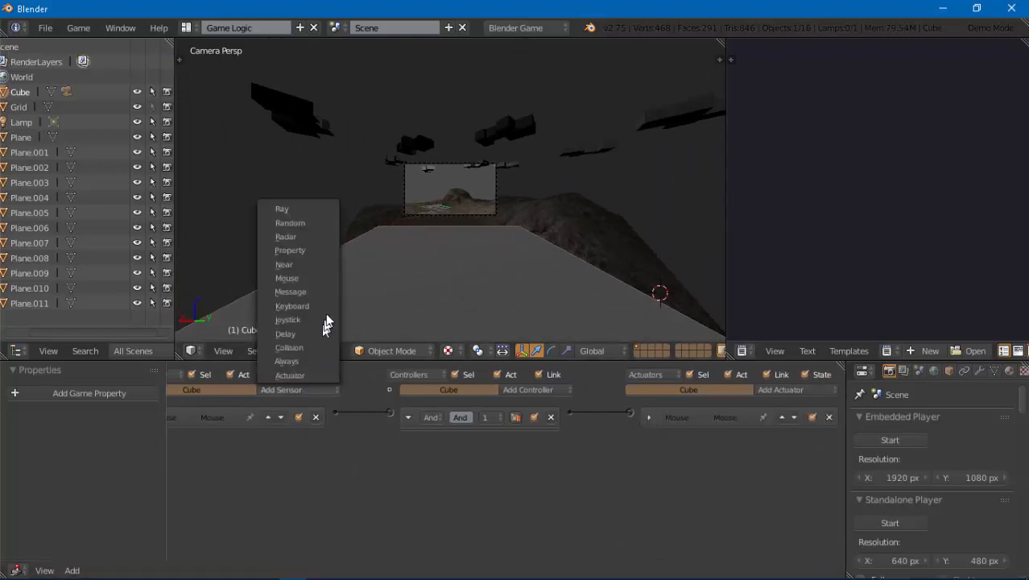
click(278, 303)
click(782, 391)
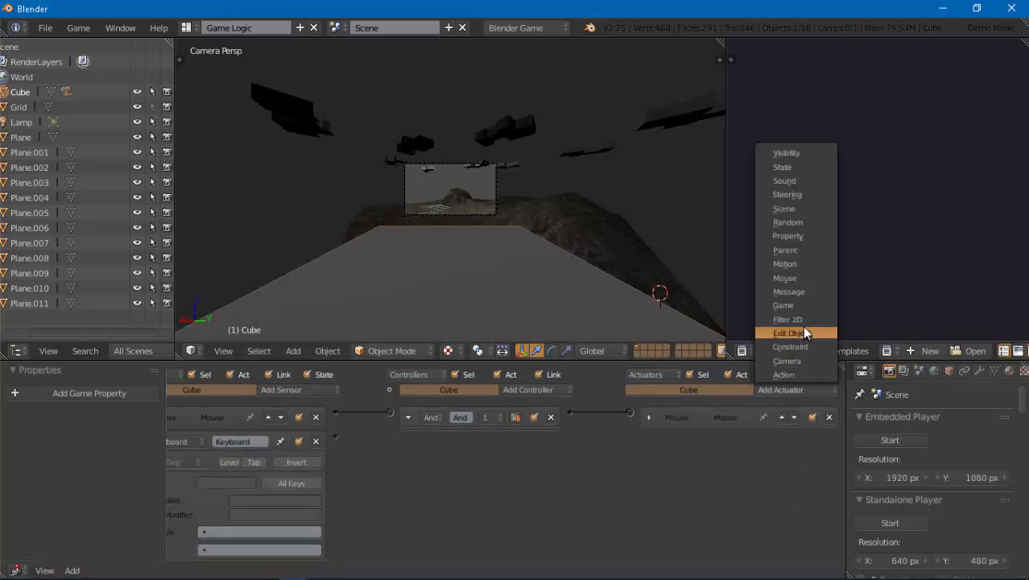
click(794, 264)
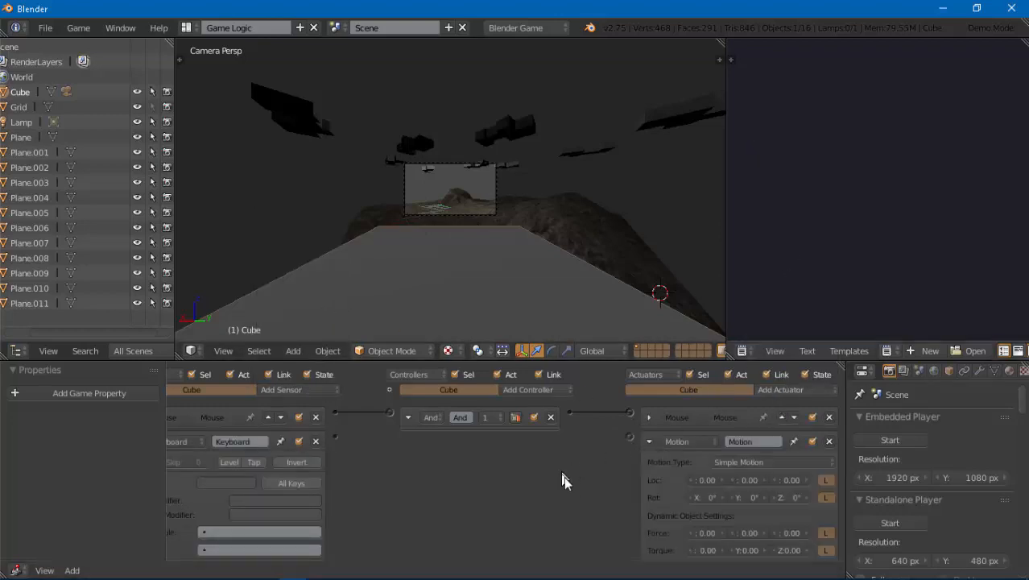
scroll(563, 463, down, 2)
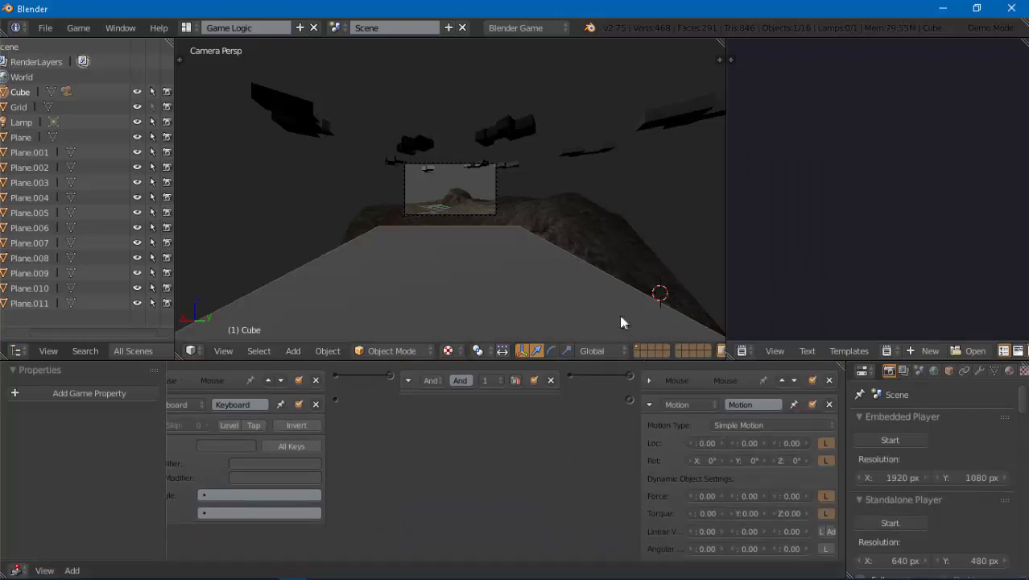
key(s)
key(x)
click(667, 259)
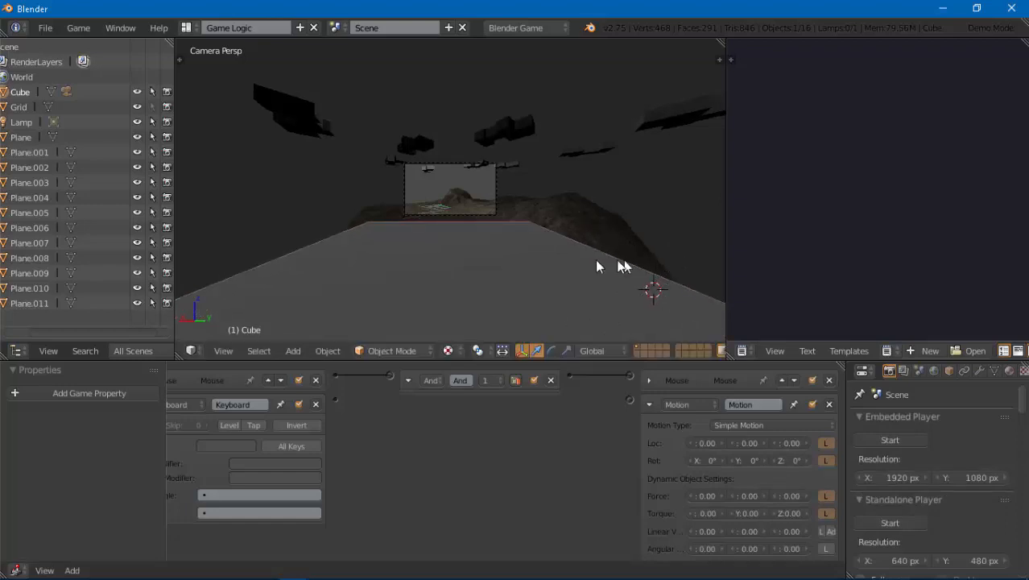
key(ctrl+z)
key(s)
key(x)
right_click(660, 264)
key(s)
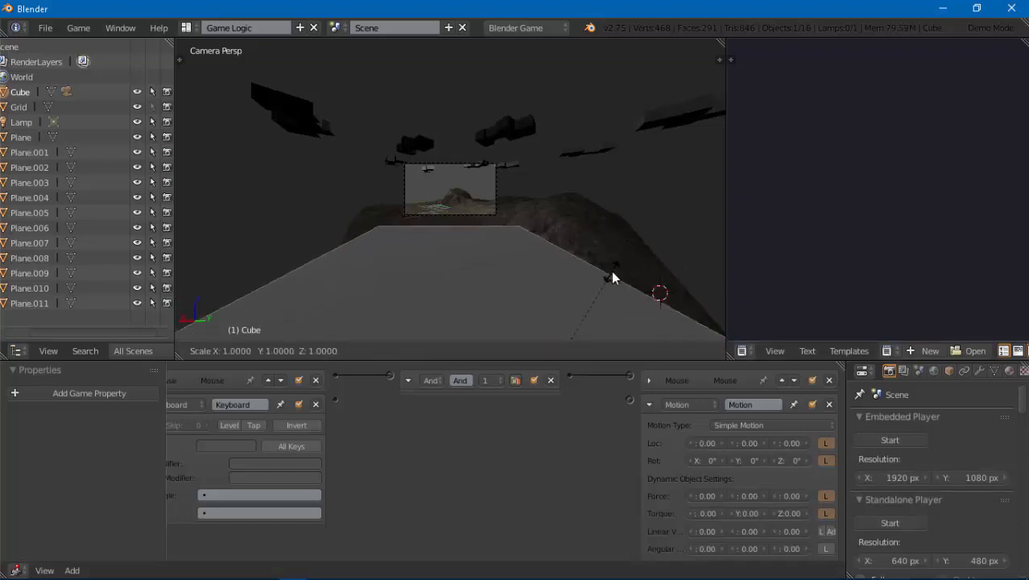
key(x)
right_click(659, 282)
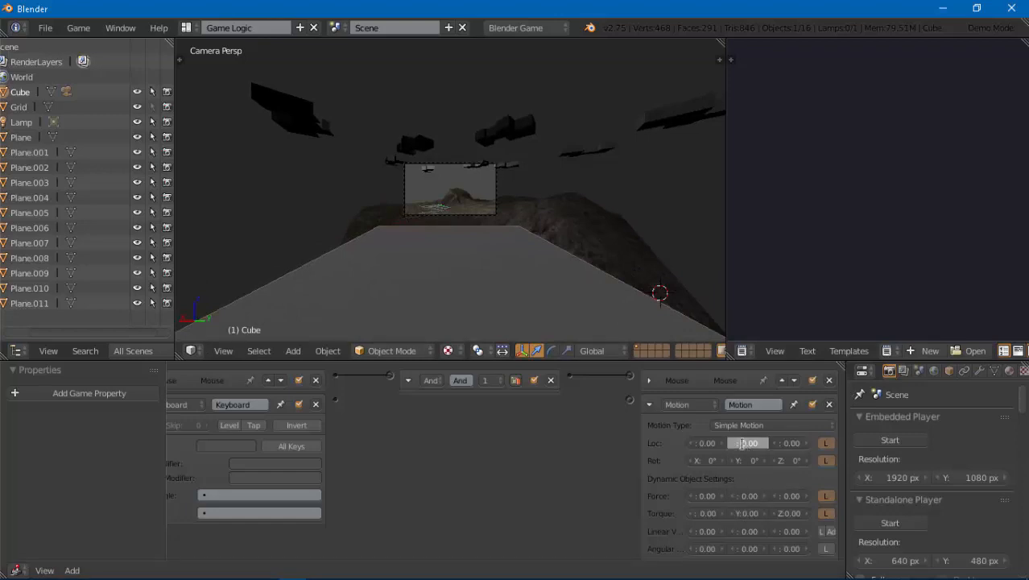
- Set the Motion actuator's Y location to 1.00 and assign the W key to the Keyboard sensor
key(Return)
key(w)
- Test-run the game from the camera view, before and after enlarging the camera frame
key(p)
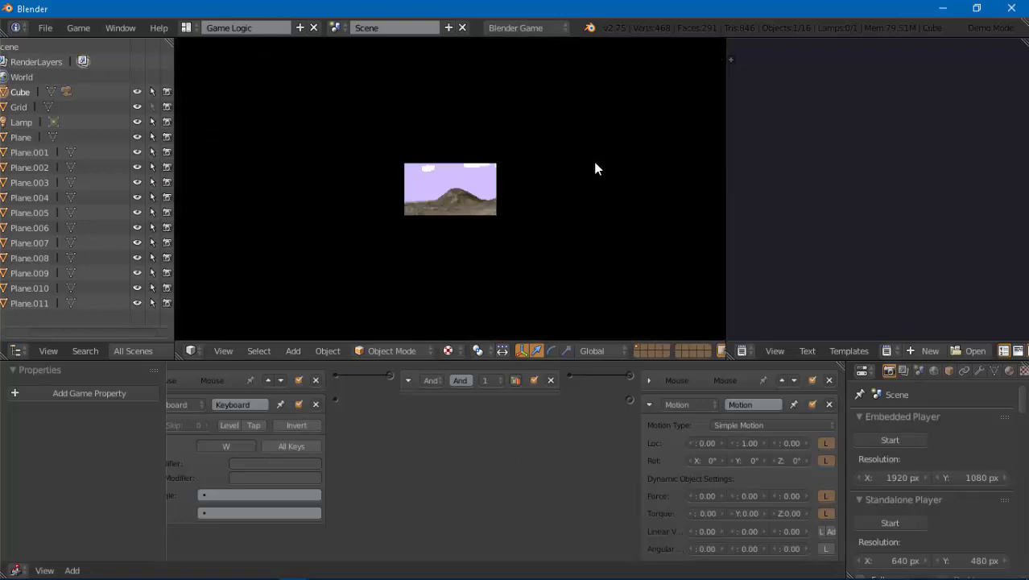
key(Escape)
scroll(451, 235, up, 6)
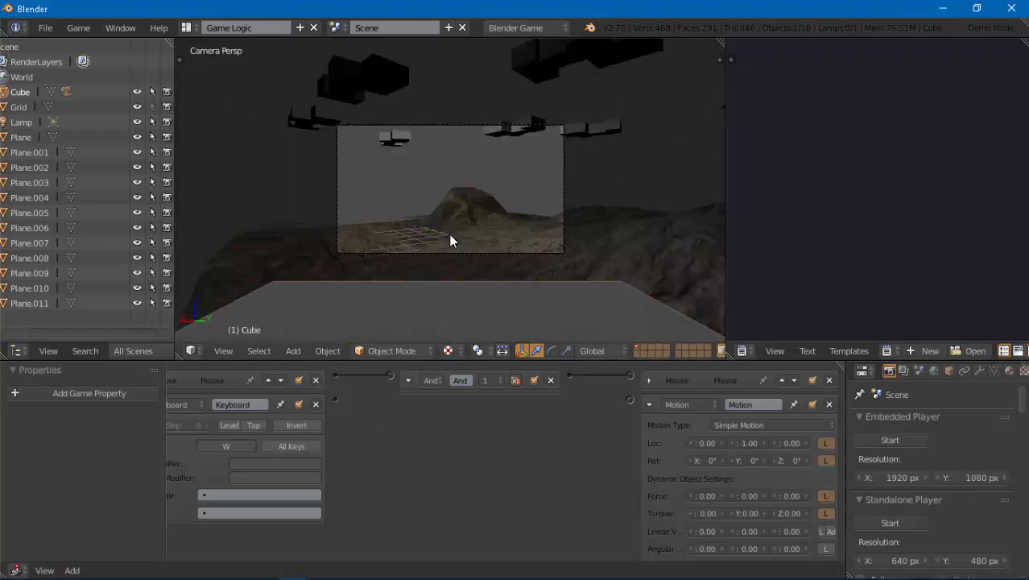
key(p)
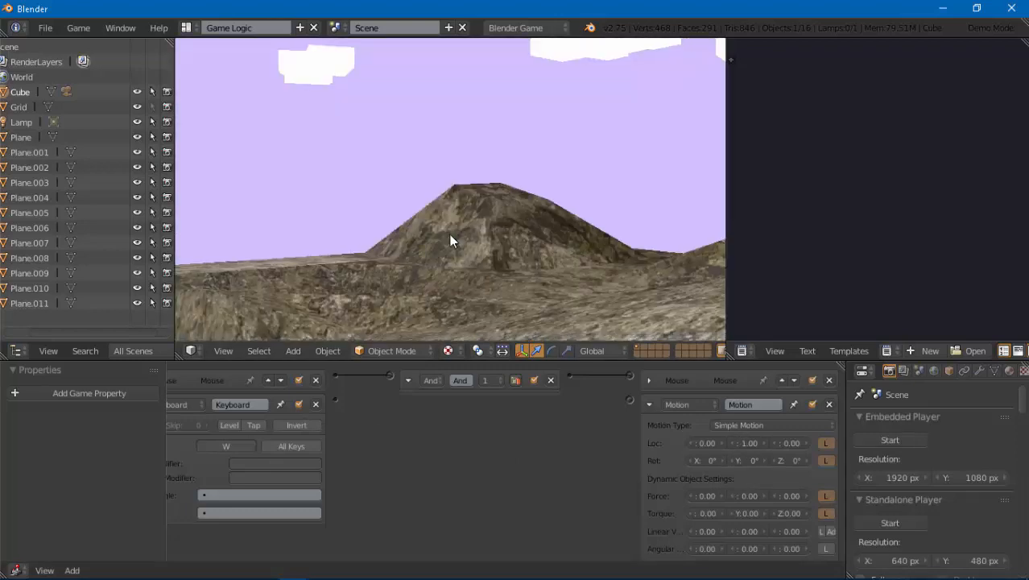
key(Escape)
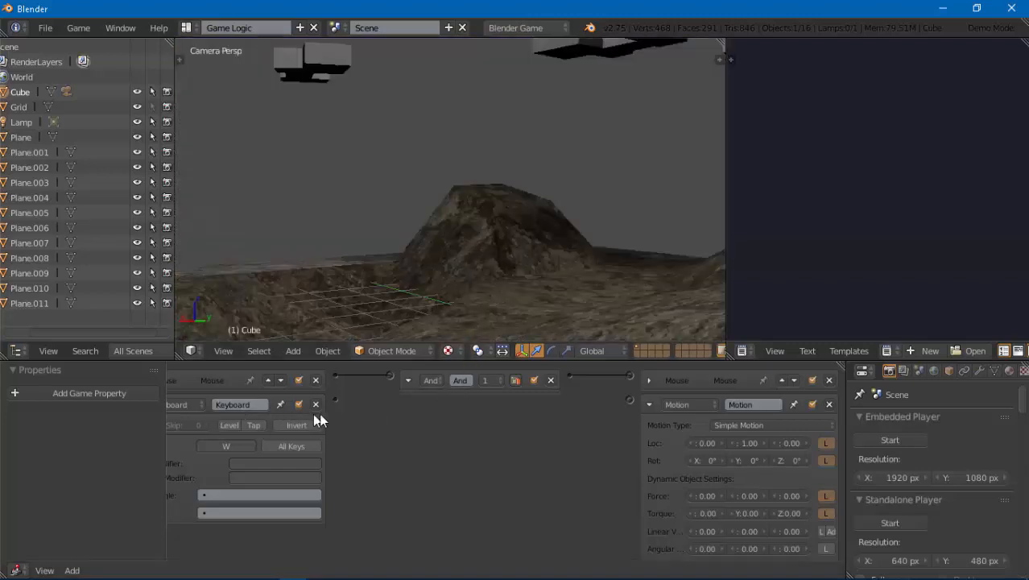
- Link the W Keyboard sensor to the Motion actuator through an And controller and test the movement in the game
drag(335, 400, 630, 399)
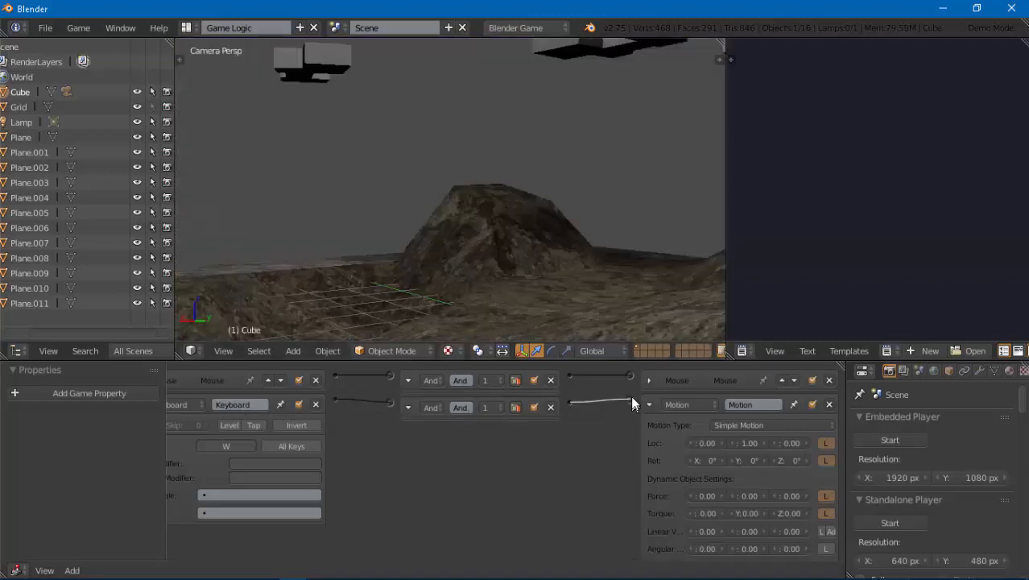
key(p)
key(w)
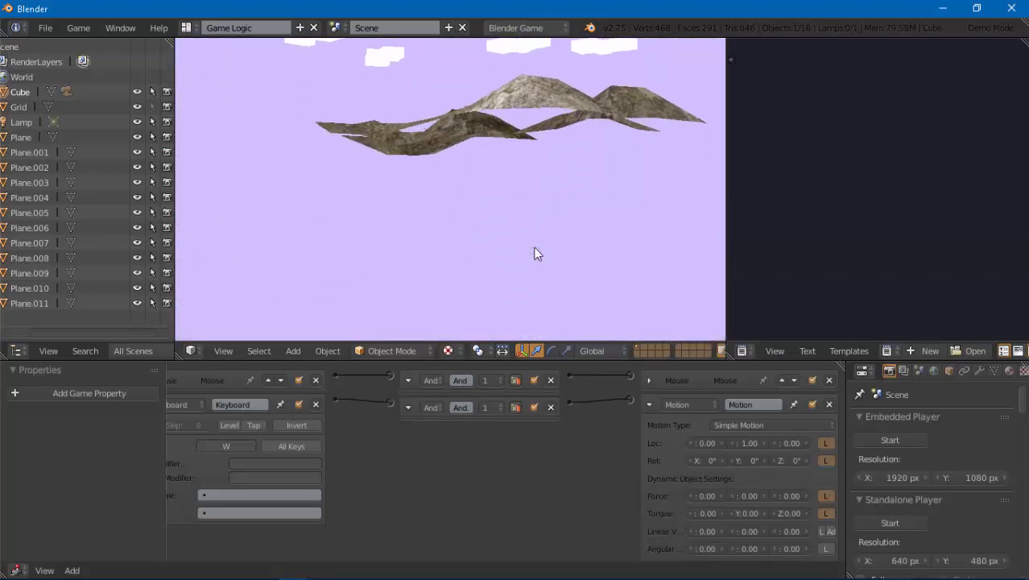
key(Escape)
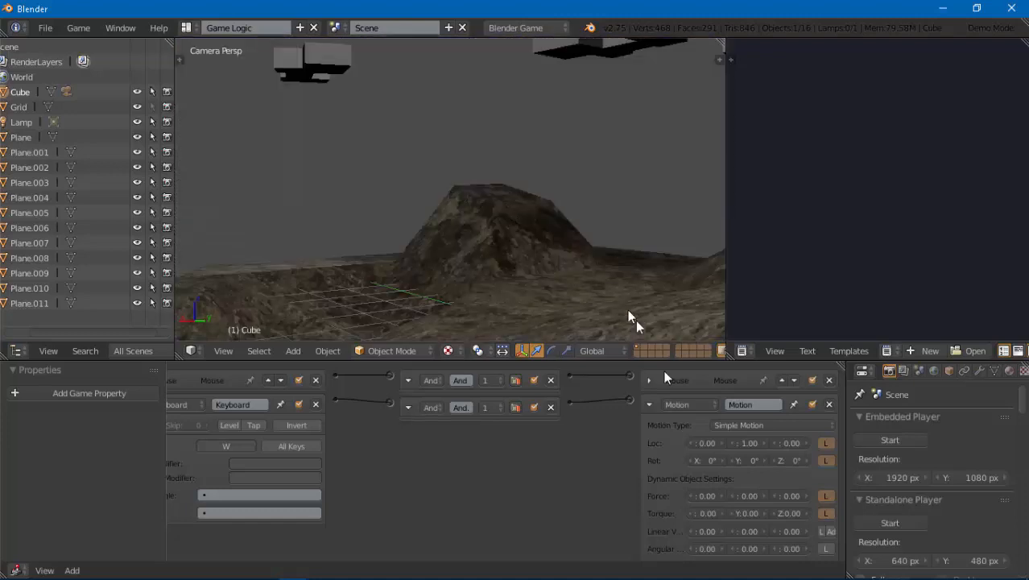
- Set the Motion actuator's Y location to -0.09 and try the W movement in the game
click(751, 446)
text(9)
key(Return)
key(p)
key(w)
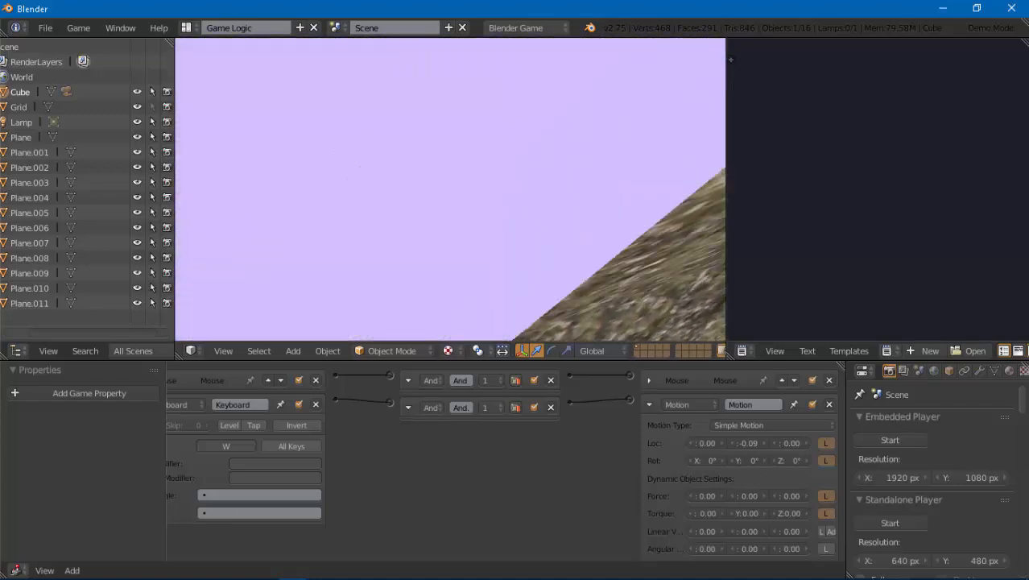
key(Escape)
- Rerun the game several times to check walking with W together with the mouse look
key(p)
key(w)
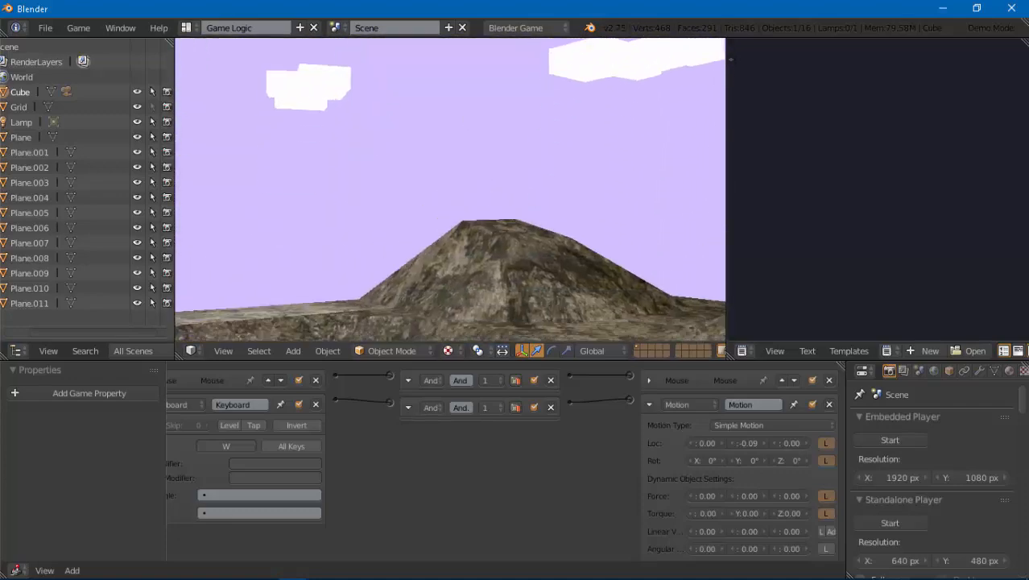
key(w)
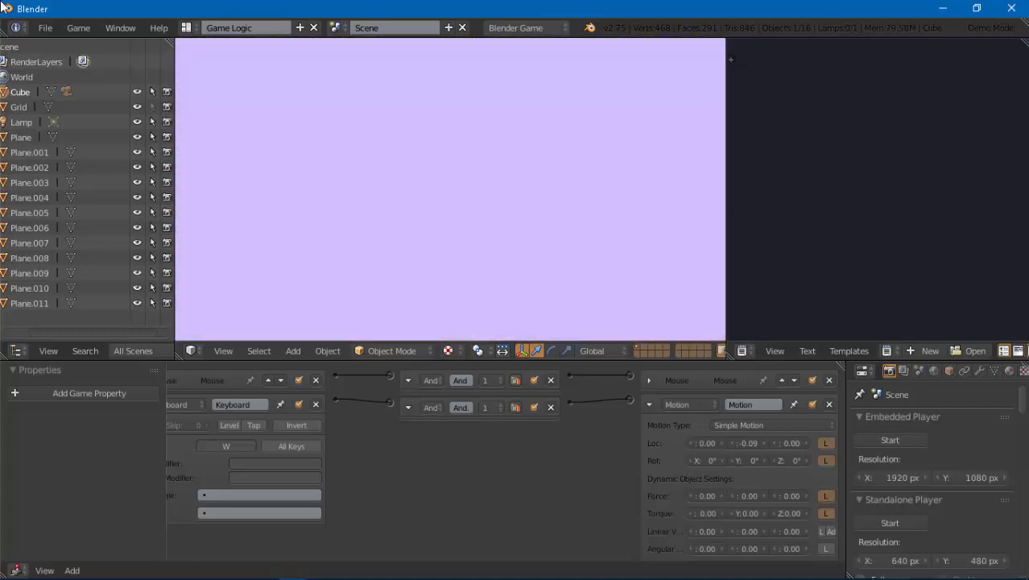
key(Escape)
key(p)
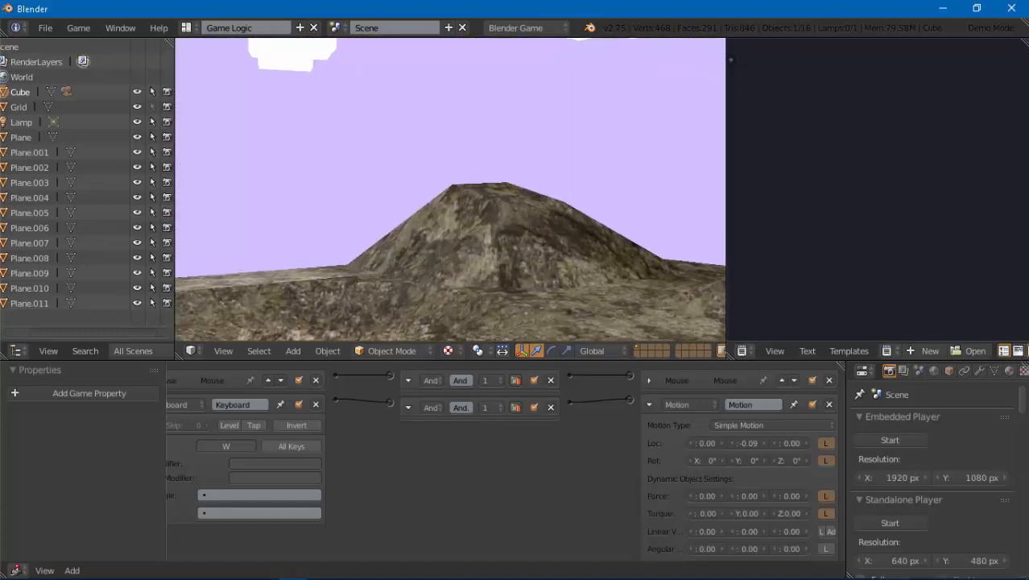
key(Escape)
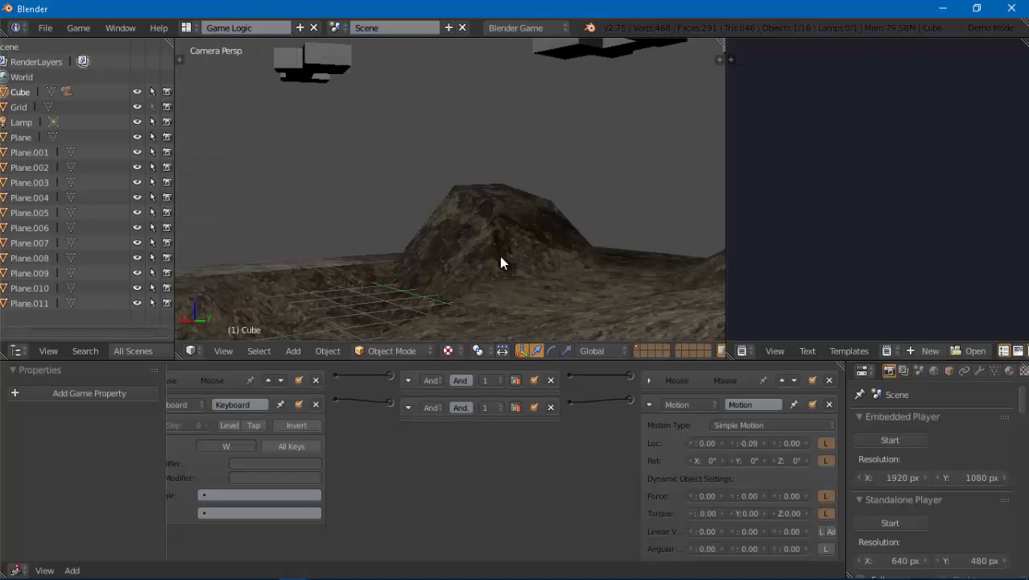
scroll(505, 219, down, 5)
scroll(505, 220, up, 5)
key(w)
key(p)
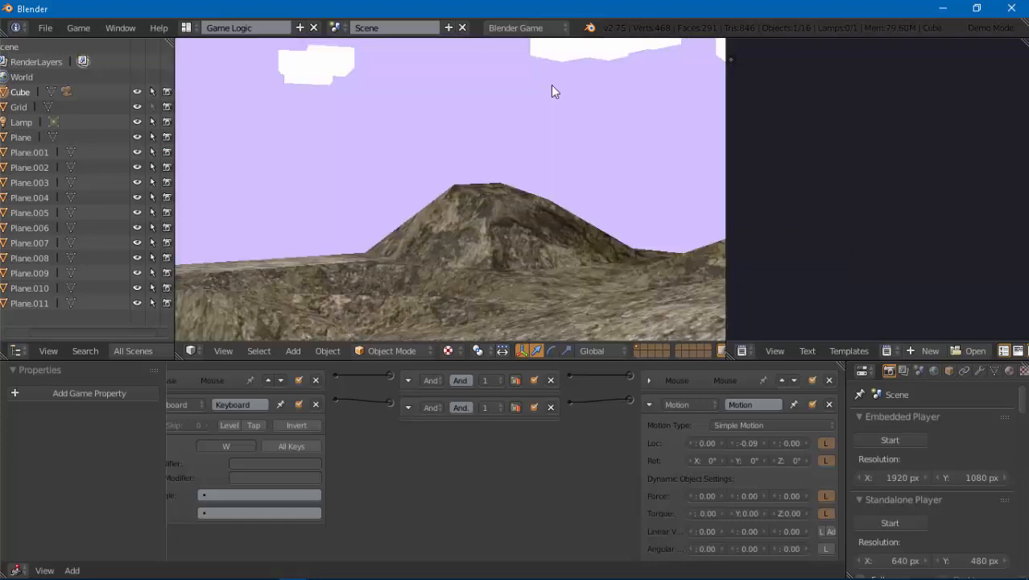
key(w)
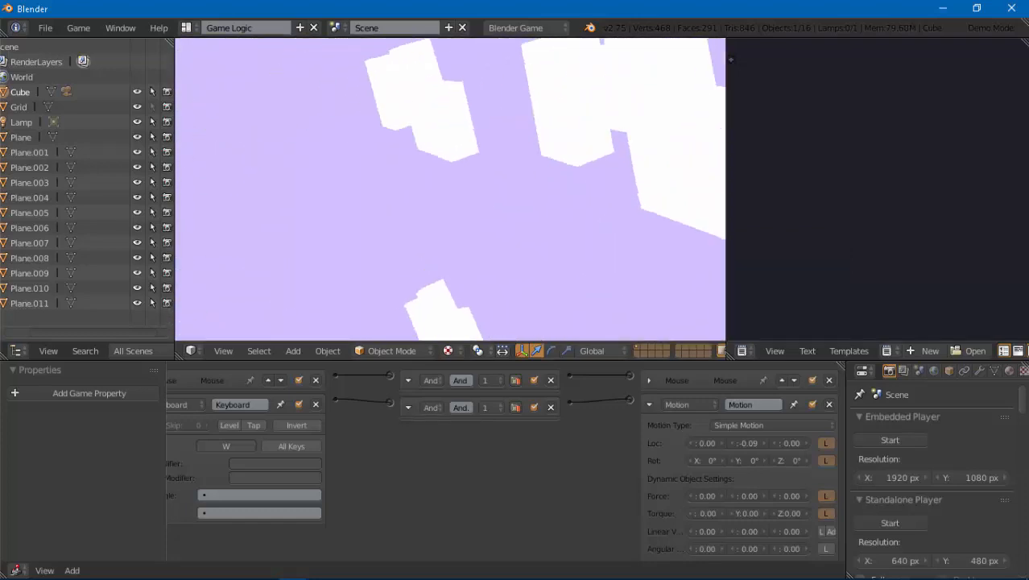
key(Escape)
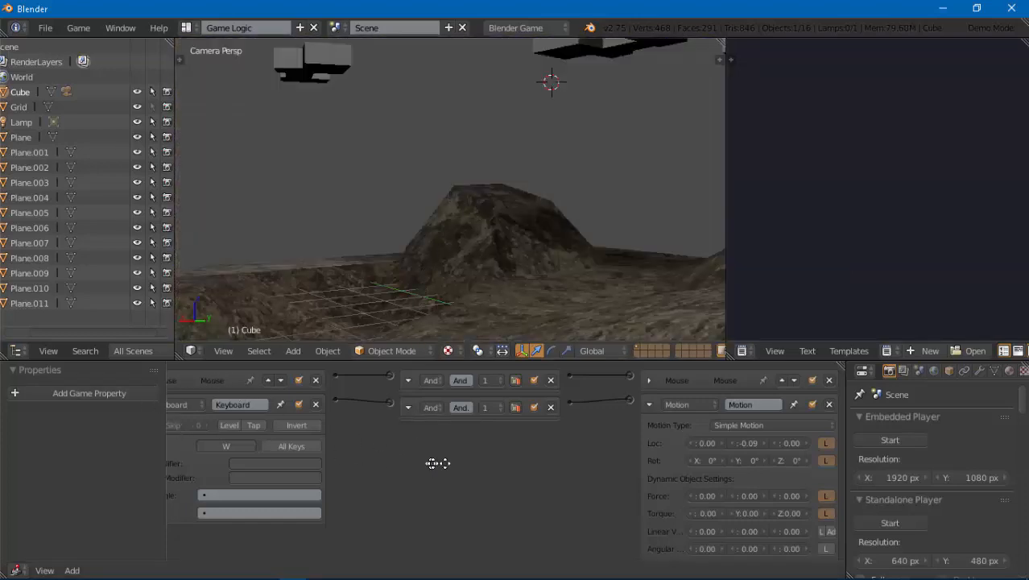
- Collapse the W Keyboard sensor and its Motion actuator in the logic editor
middle_drag(438, 463, 398, 453)
click(182, 412)
middle_drag(509, 486, 463, 478)
click(647, 405)
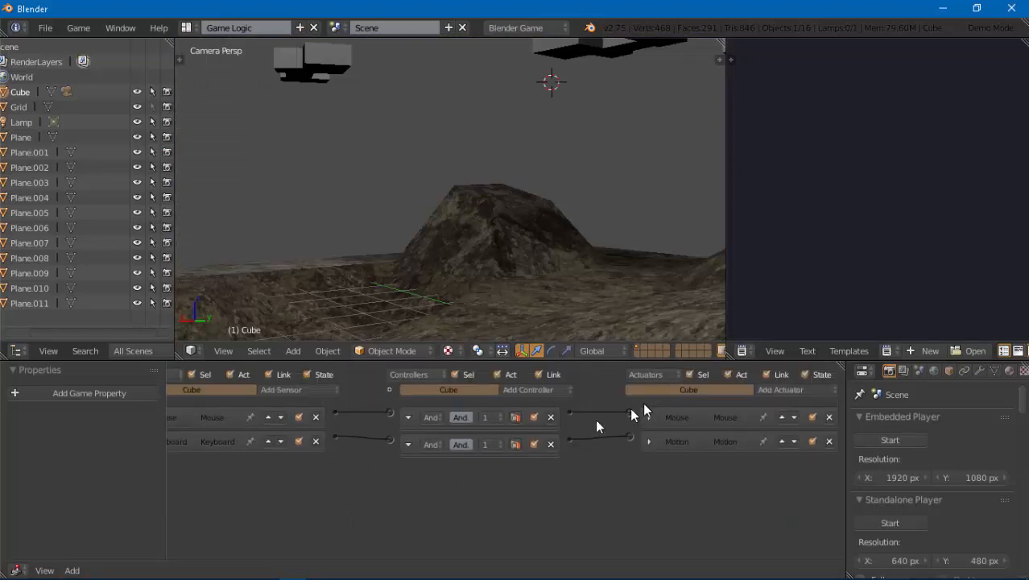
- Add a second Keyboard sensor for the S key and a Motion actuator with Y location 0.09 to the cube
click(298, 391)
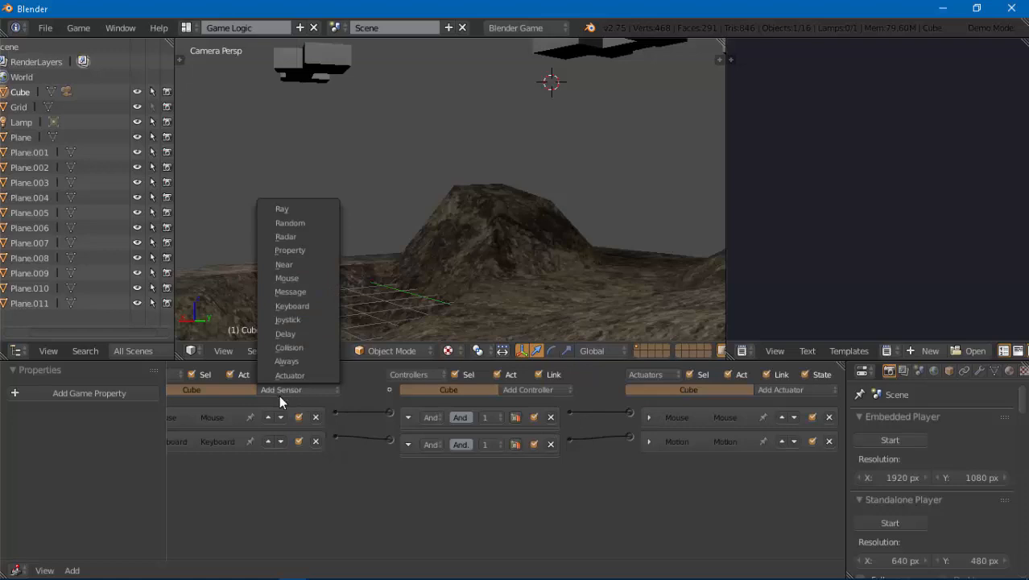
click(278, 395)
click(287, 387)
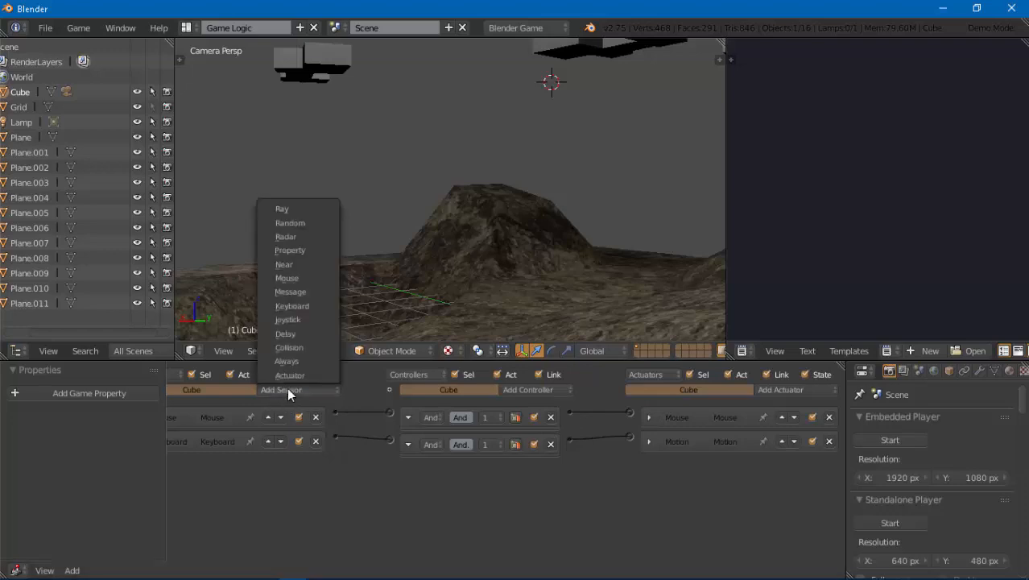
click(295, 307)
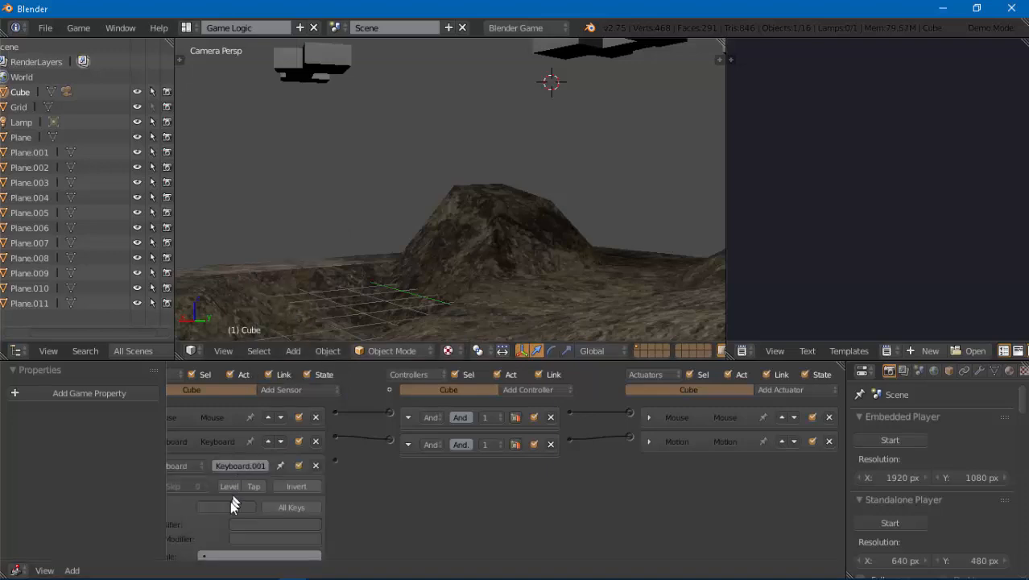
click(781, 389)
click(781, 271)
scroll(572, 470, down, 1)
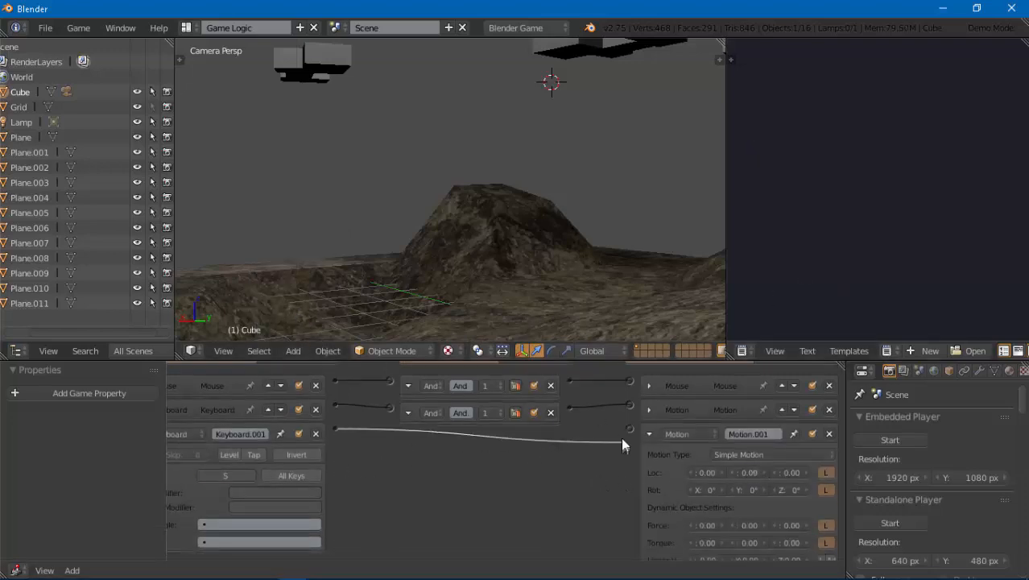
- Link the S Keyboard sensor to the second Motion actuator and collapse both
drag(622, 439, 630, 430)
middle_drag(451, 483, 496, 481)
click(182, 434)
click(694, 434)
- Run the game twice to test the movement assigned to the S key
key(p)
key(Escape)
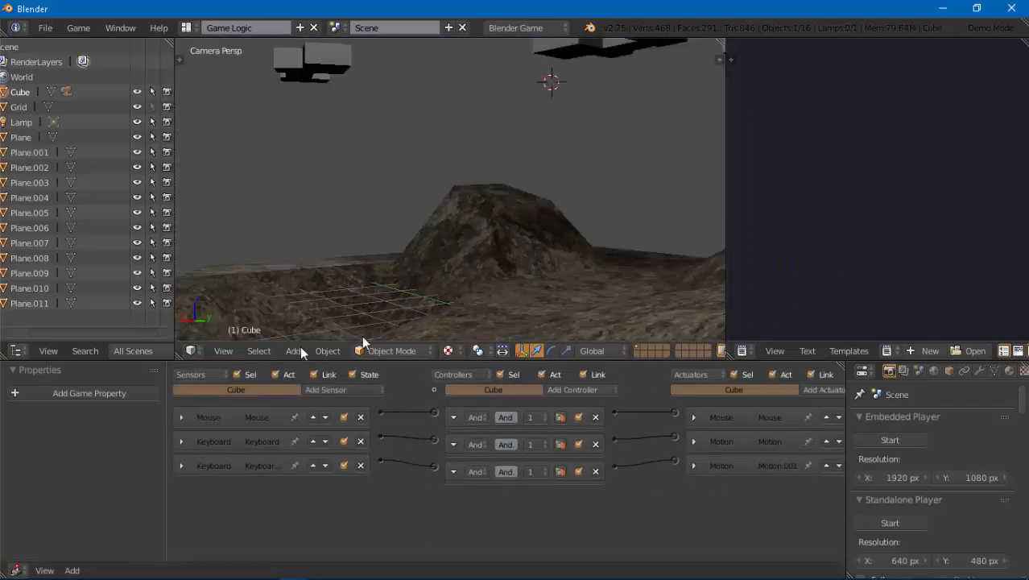
click(337, 389)
click(446, 260)
key(p)
key(Escape)
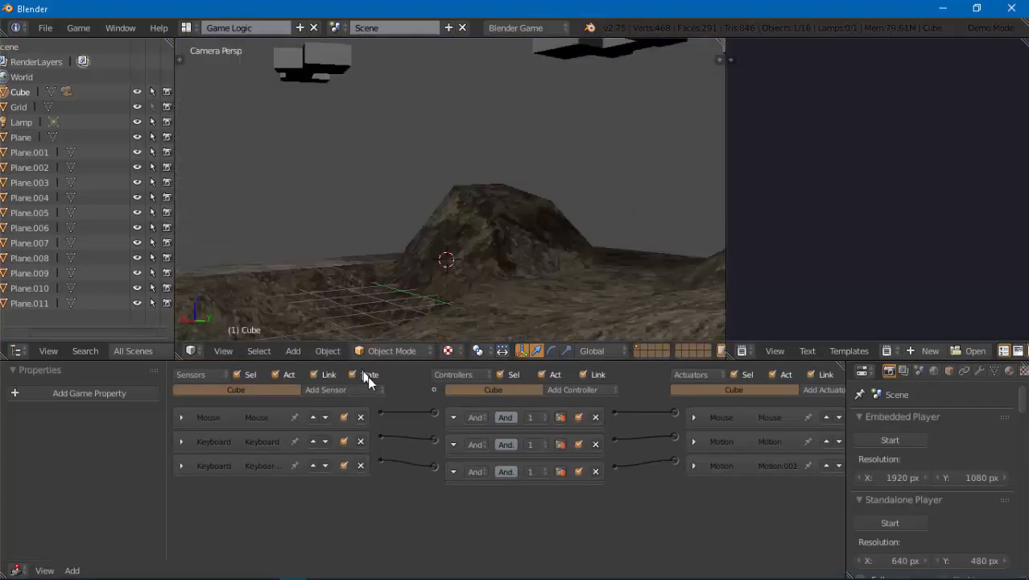
- Add a third Keyboard sensor assigned to the A key and a third Motion actuator to the cube
click(342, 389)
click(343, 302)
click(830, 389)
click(840, 263)
middle_drag(499, 516, 497, 453)
click(273, 469)
key(a)
middle_drag(587, 493, 541, 480)
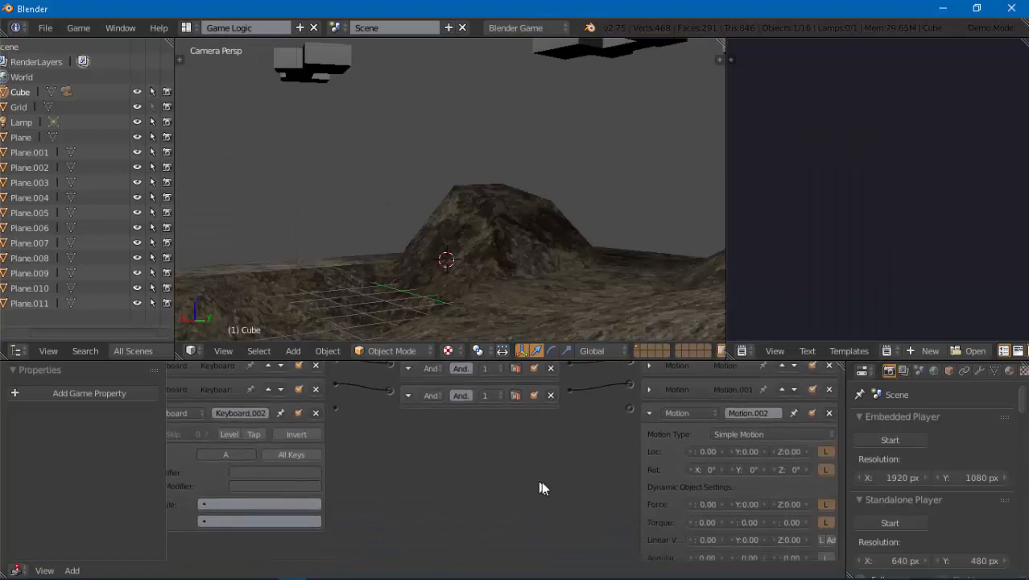
- Link the A Keyboard sensor to the third Motion actuator, with its X location at 0.09, and test the game
drag(630, 406, 630, 408)
key(p)
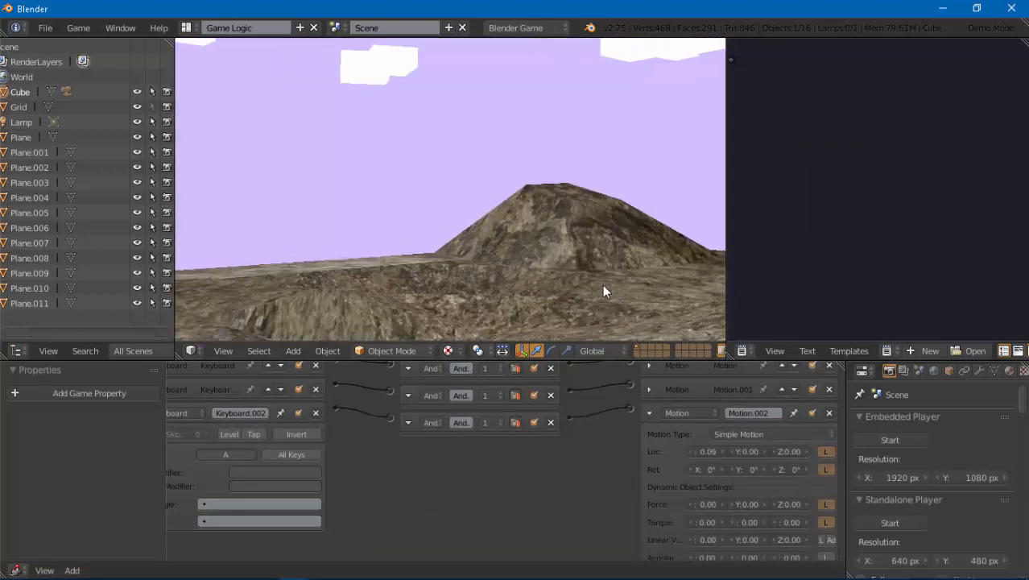
key(Escape)
- Set the third Motion actuator's X location to 0.03 and test the sideways movement in the game
click(709, 451)
text(0.)
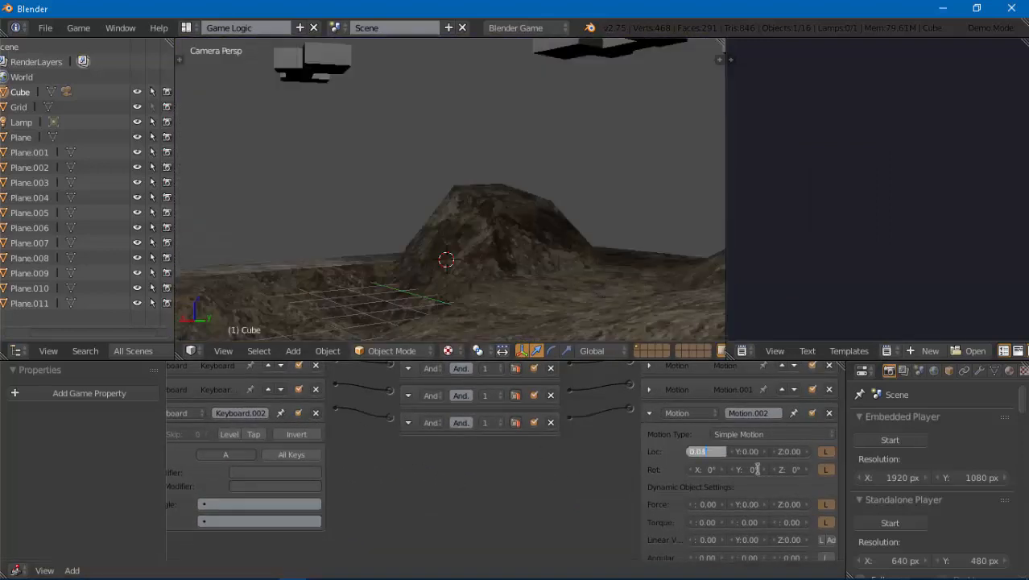
key(Return)
key(p)
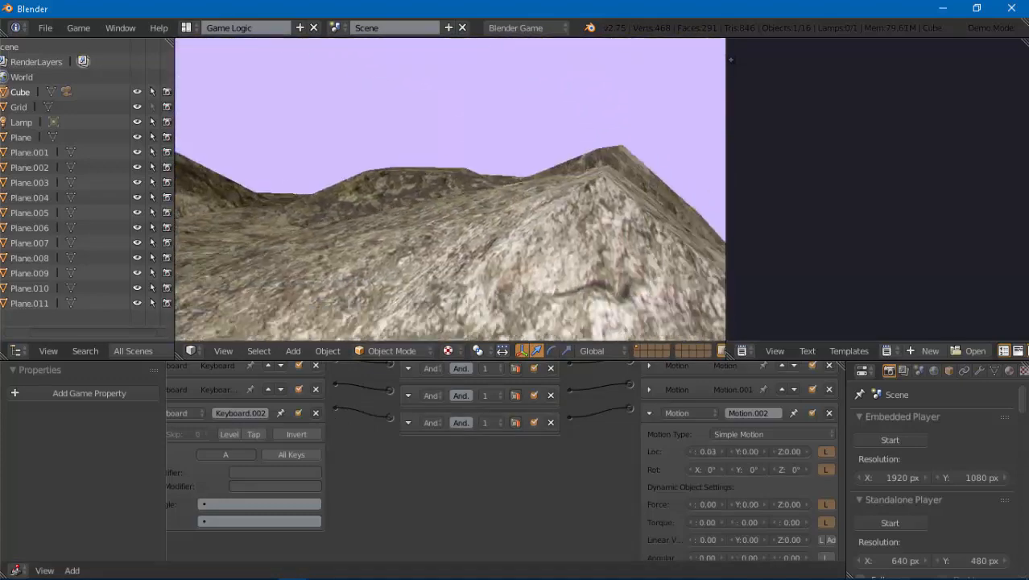
key(Escape)
- Add a fourth Keyboard sensor and Motion actuator to the cube, collapsing the A Keyboard sensor and its actuator
scroll(365, 390, up, 3)
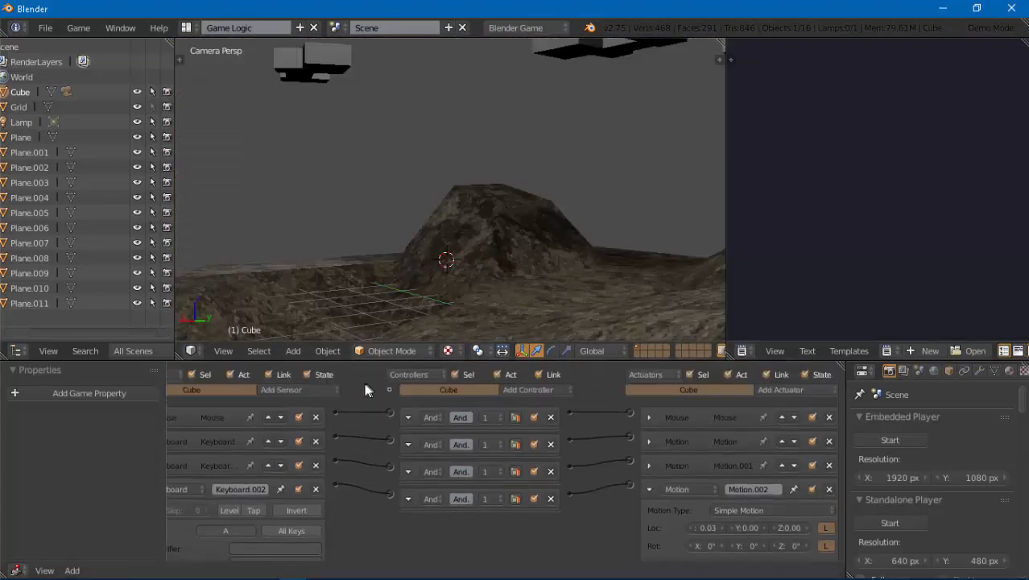
click(298, 390)
click(295, 305)
click(773, 390)
click(796, 264)
middle_drag(410, 531, 455, 434)
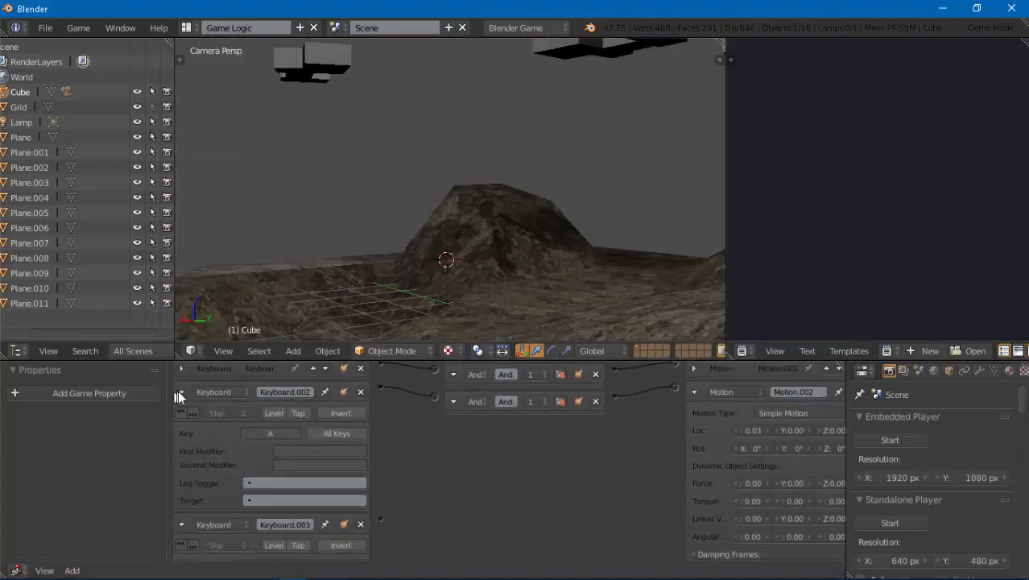
click(179, 391)
click(694, 392)
middle_drag(548, 454, 503, 424)
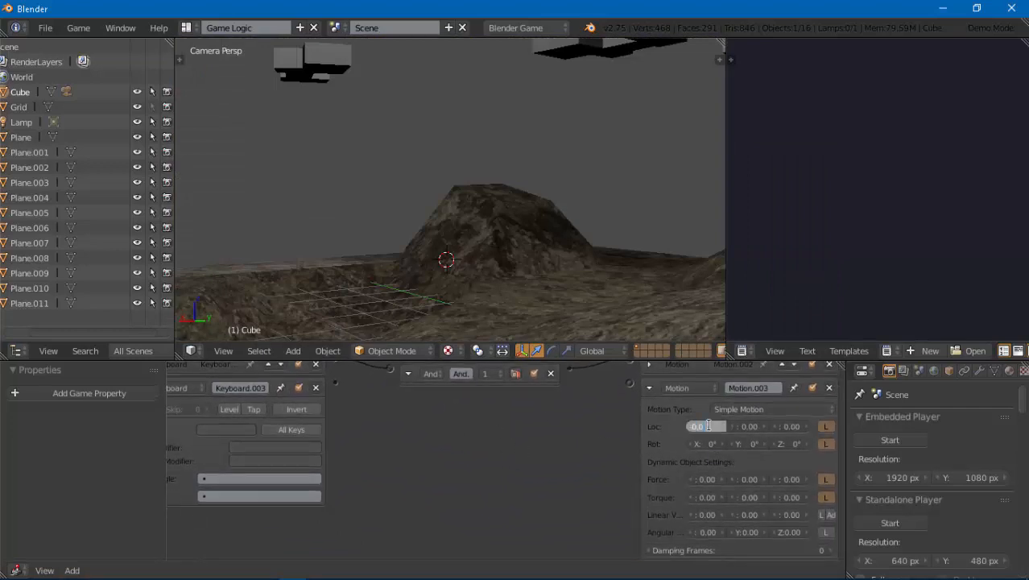
- Link the fourth Keyboard sensor to the fourth Motion actuator and collapse both
drag(335, 385, 630, 384)
middle_drag(222, 409, 267, 436)
click(179, 416)
middle_drag(626, 442, 584, 528)
click(649, 415)
- Run the game twice to test the keyboard movement in all directions across the hills
key(p)
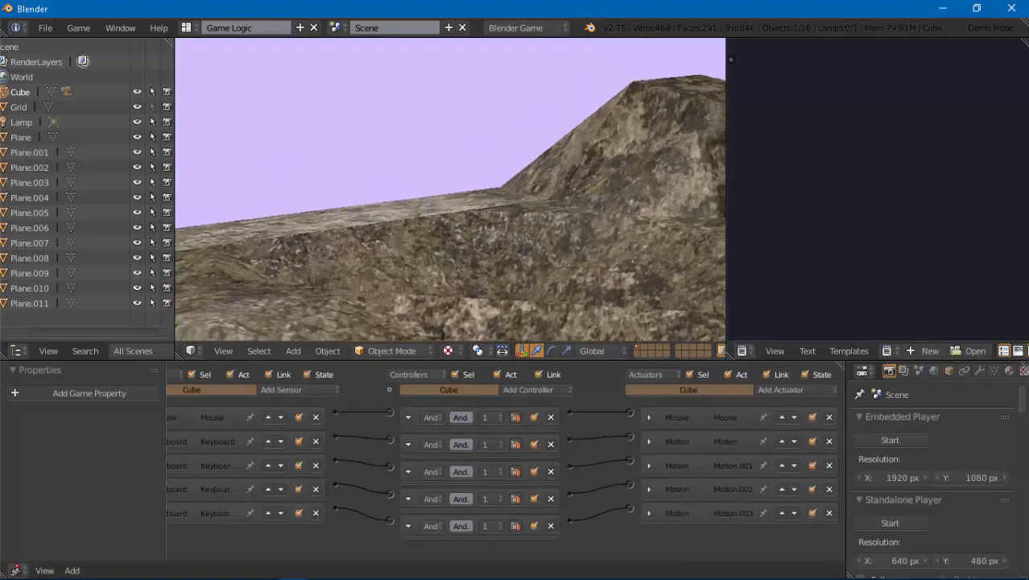
key(Escape)
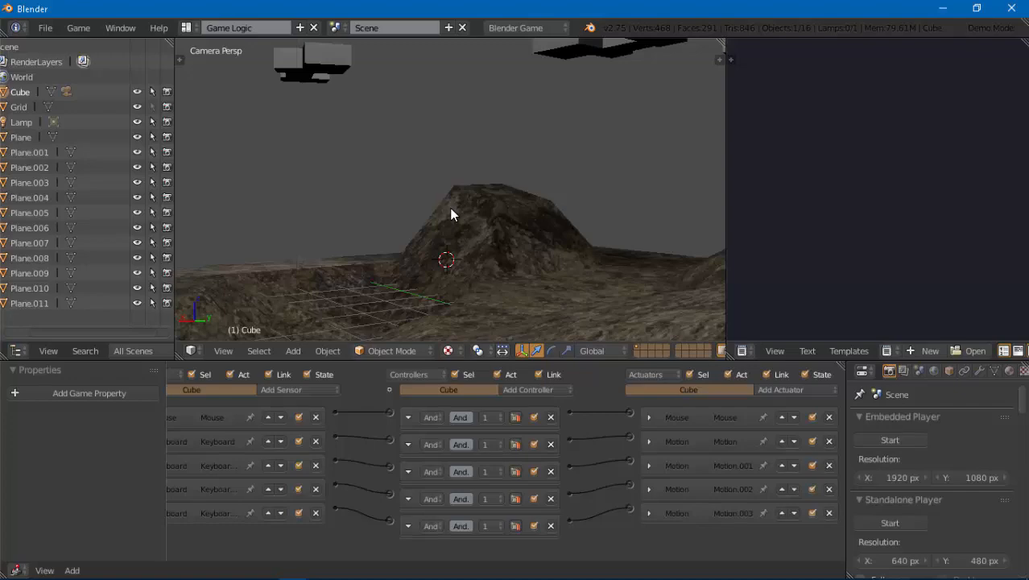
key(p)
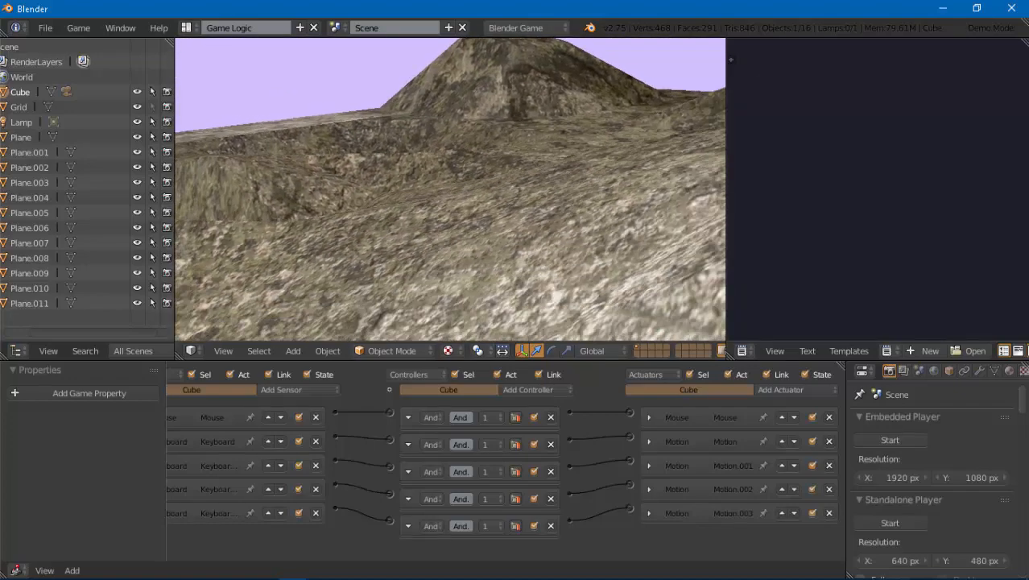
key(Escape)
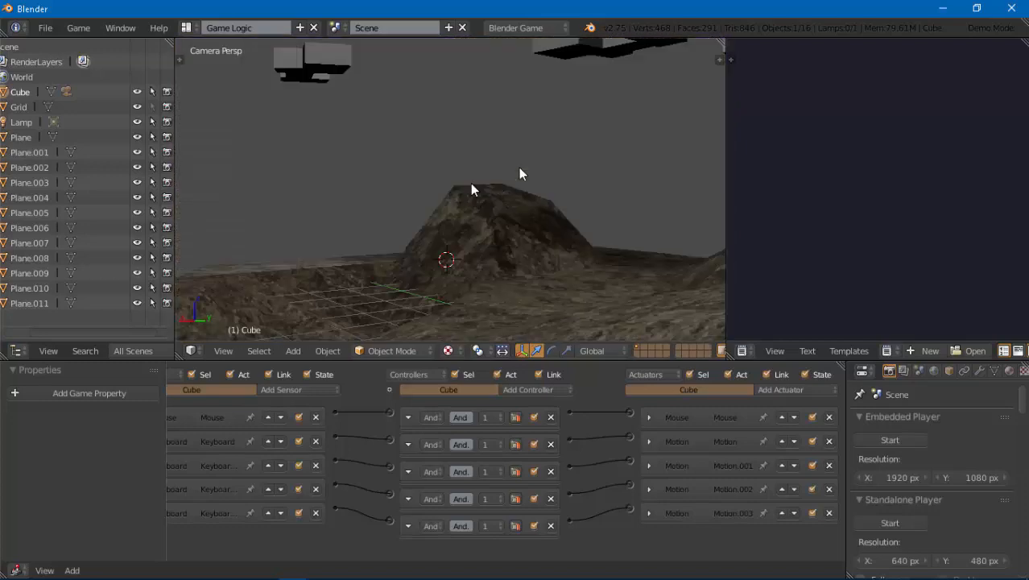
- Switch to the Default screen layout and show the whole scene from the side
click(188, 29)
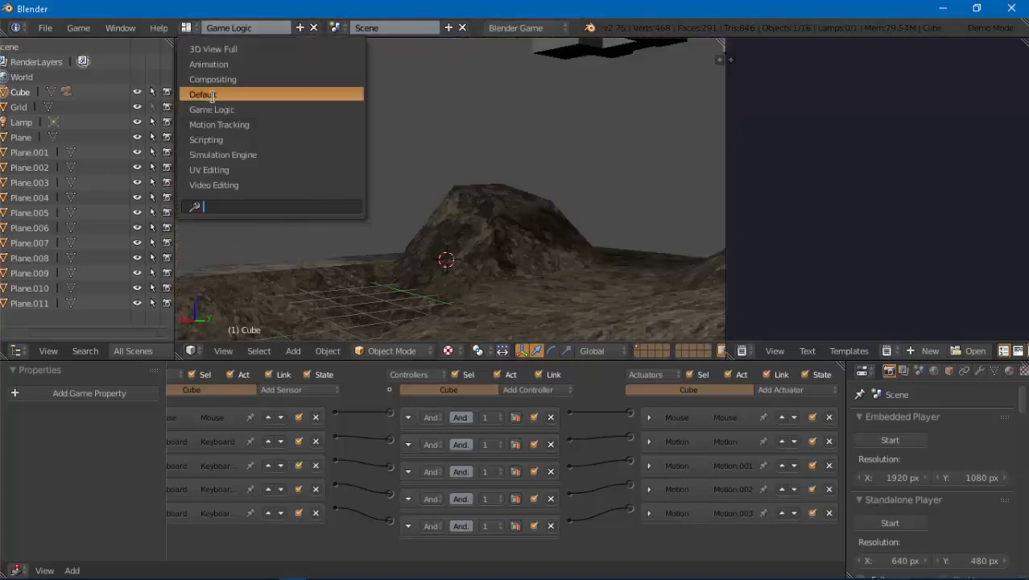
click(211, 92)
scroll(451, 222, down, 5)
middle_drag(514, 260, 508, 310)
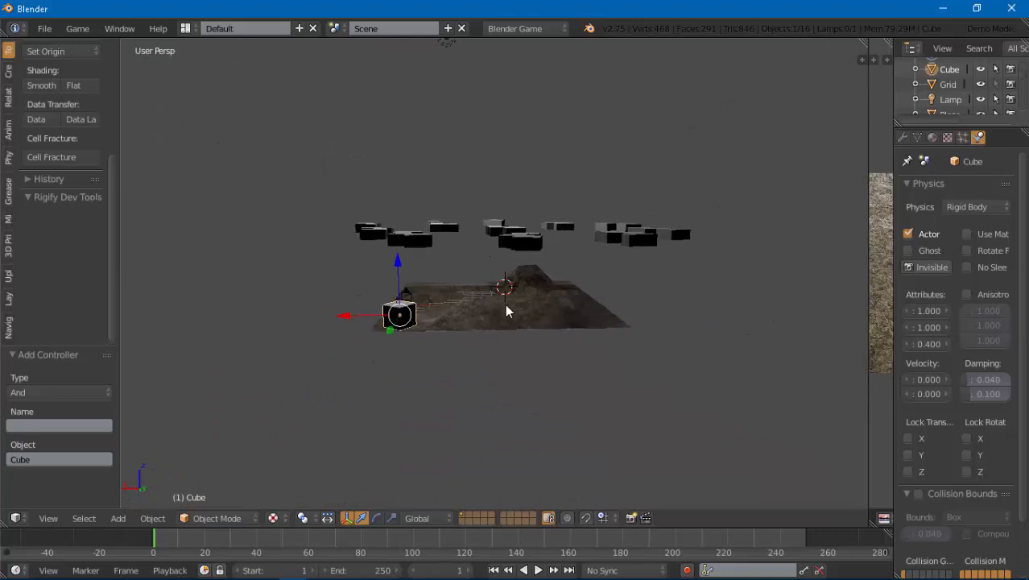
- Select the stone terrain grid and flatten it along Z to about 0.397 of its height
scroll(543, 320, up, 5)
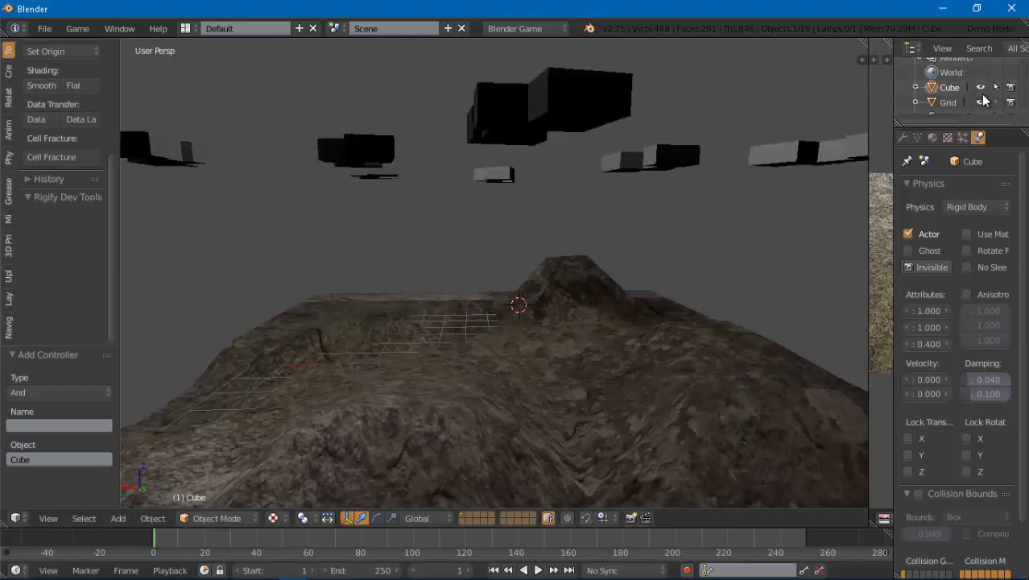
right_click(594, 353)
scroll(593, 353, down, 6)
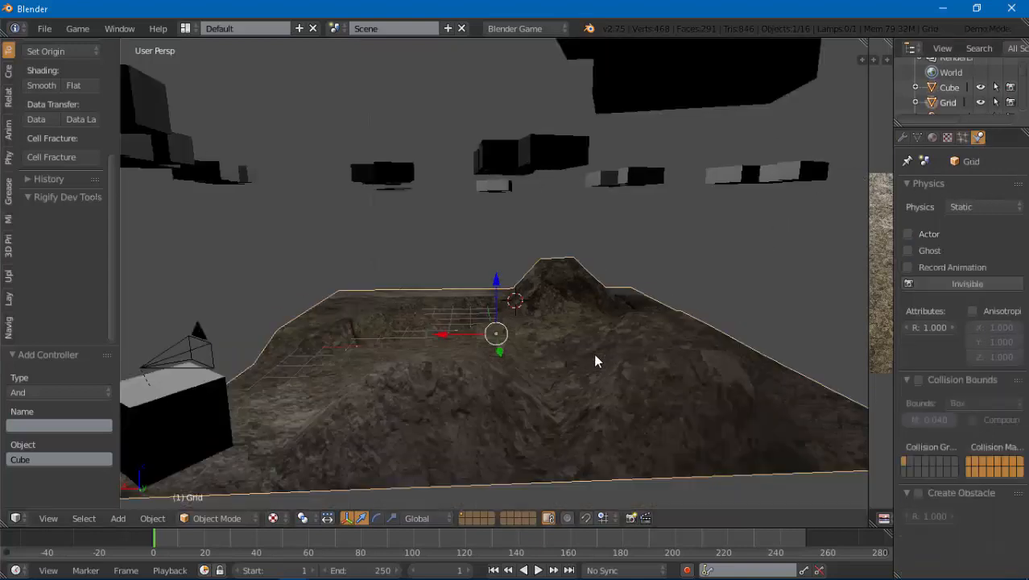
key(s)
key(z)
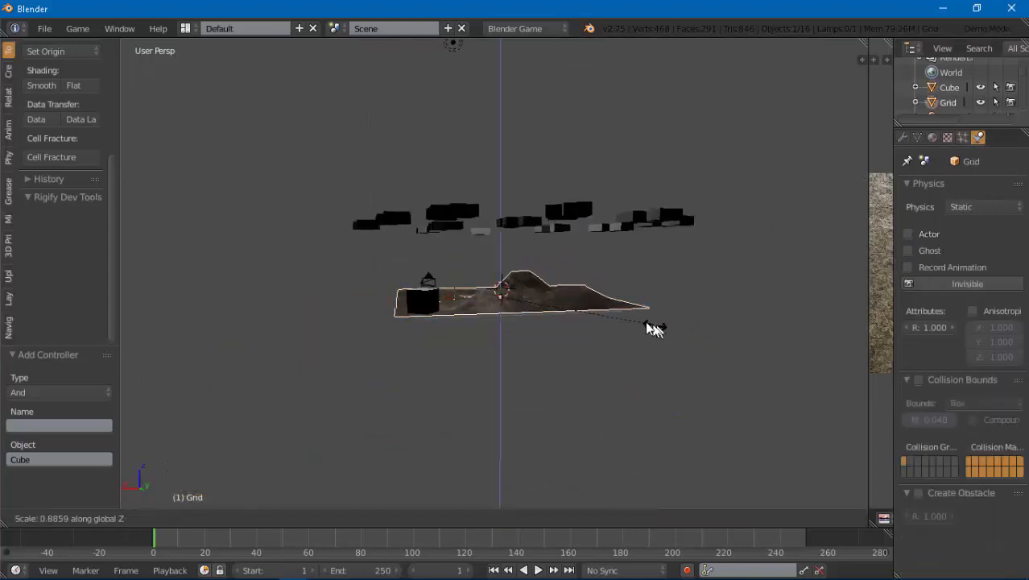
click(585, 311)
- Scale the terrain grid up uniformly to about 4.991 times its size
middle_drag(584, 312, 547, 300)
scroll(566, 330, down, 3)
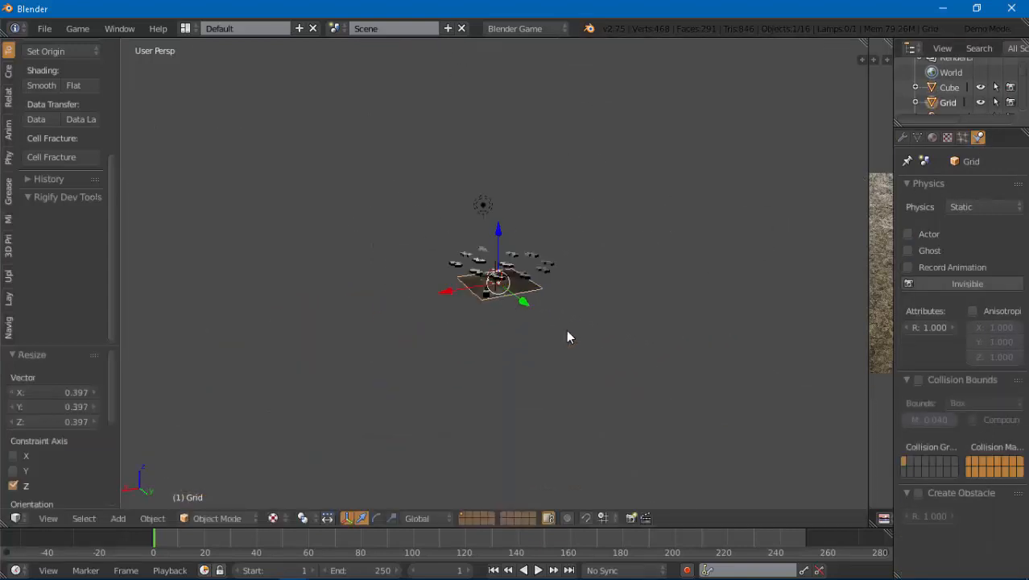
key(s)
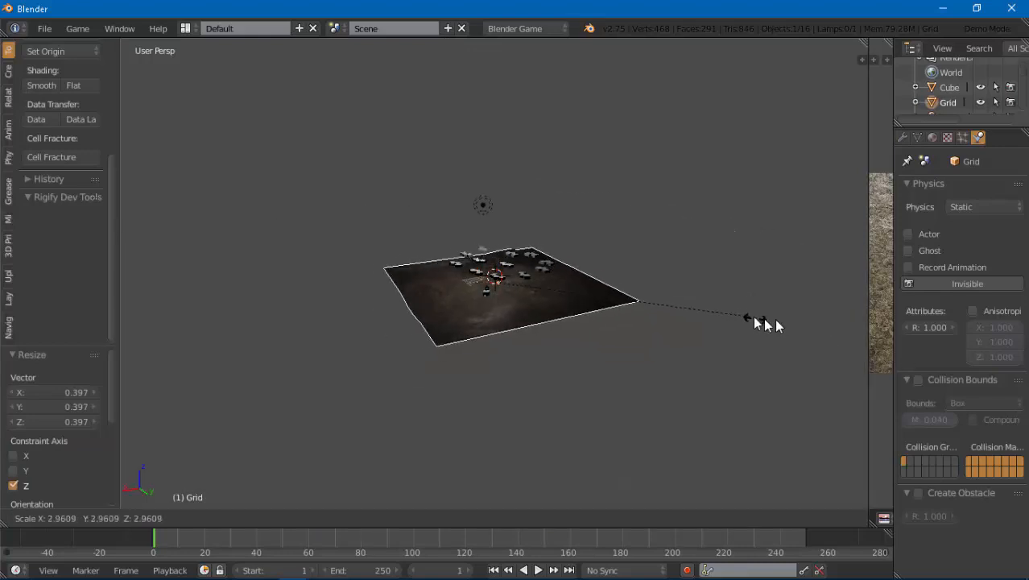
click(186, 323)
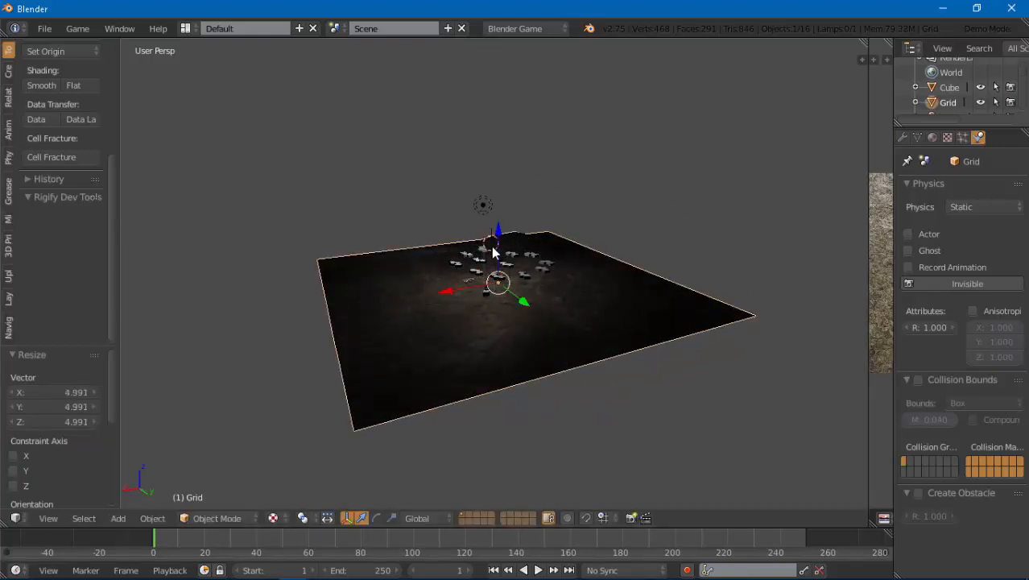
- Lower the terrain grid by about 1.438 along Z and run the game briefly to check it
key(g)
key(z)
click(510, 258)
scroll(524, 274, up, 6)
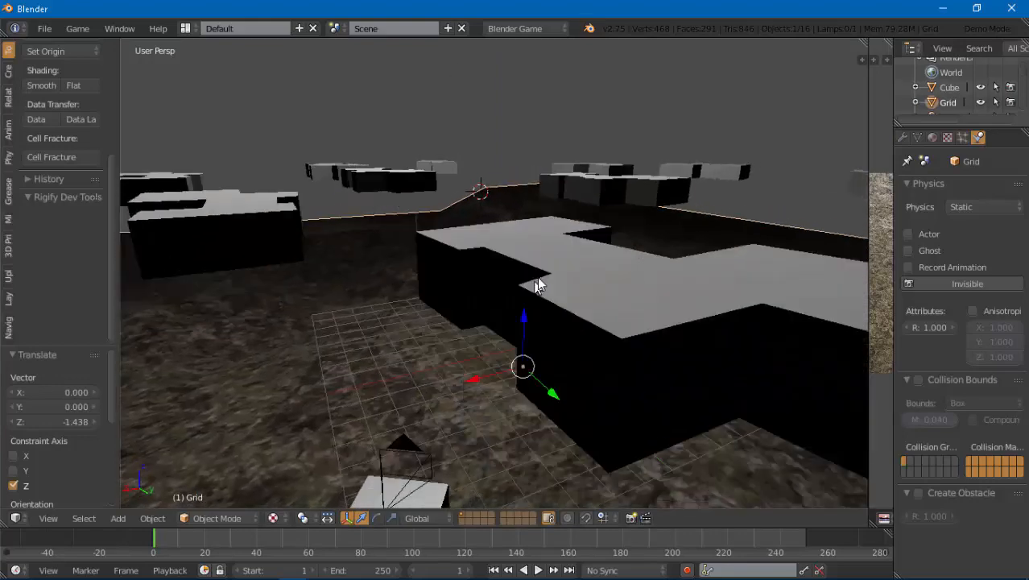
key(p)
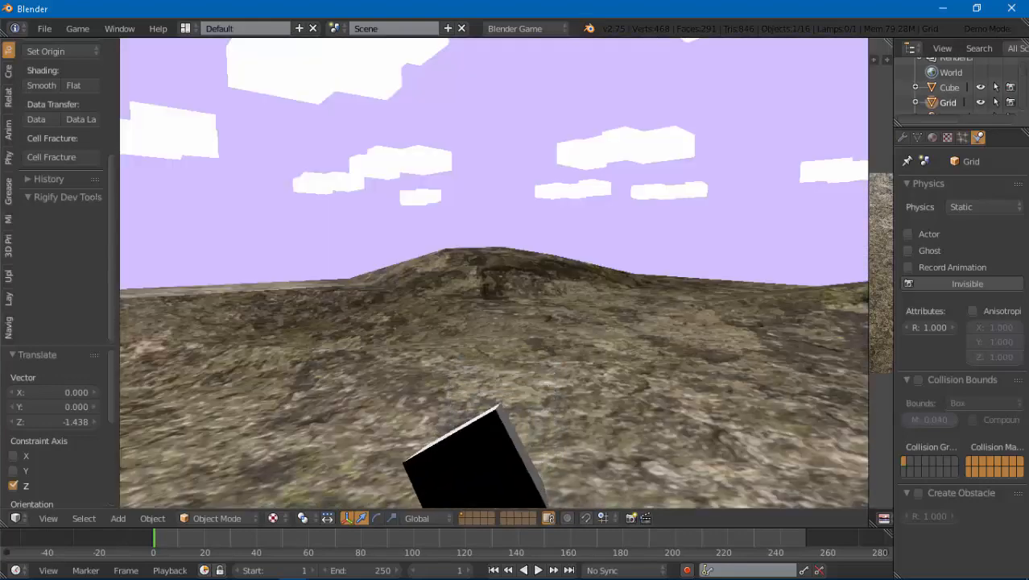
key(Escape)
- Lower the player cube by about 0.899 along Z and test it in a short game run
middle_drag(523, 352, 662, 339)
right_click(690, 299)
key(g)
key(z)
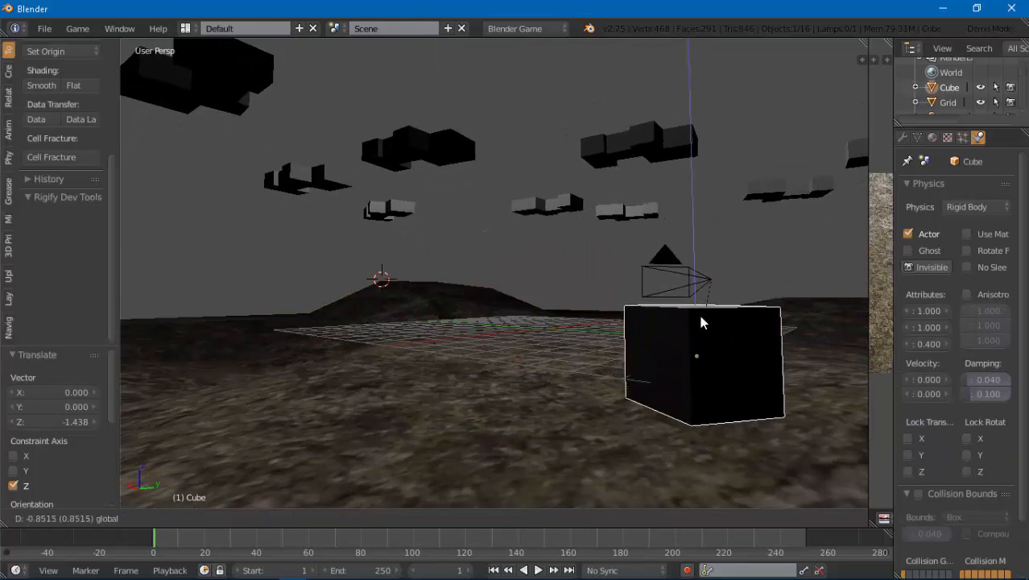
click(709, 324)
key(p)
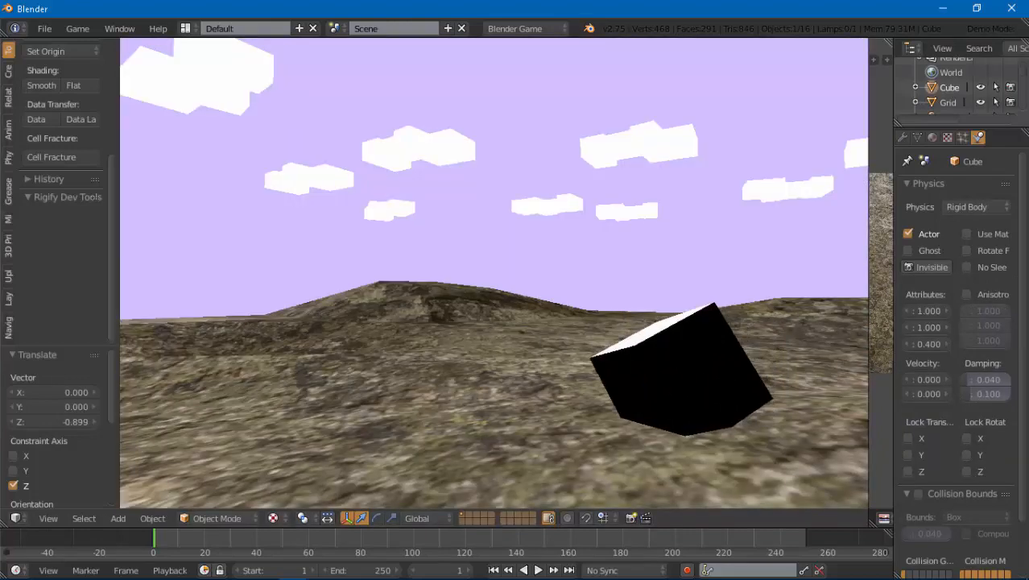
key(Escape)
- Reposition the cube horizontally, including about 3.518 along X, and run the game to check it
drag(758, 368, 630, 366)
drag(549, 357, 395, 388)
key(p)
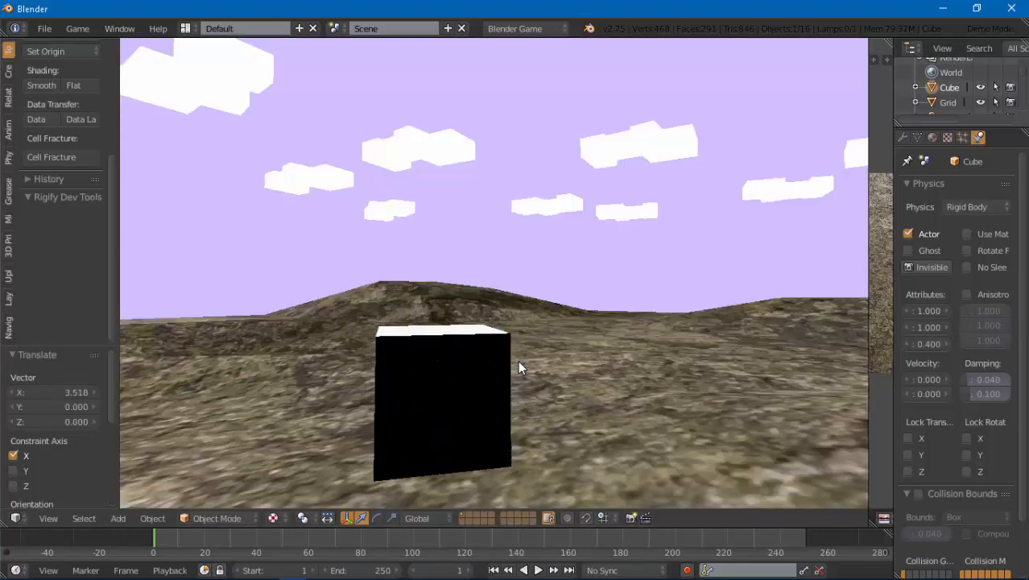
key(Escape)
- Raise the cube above the terrain and select its bottom face in Edit Mode
middle_drag(471, 275, 526, 323)
drag(556, 314, 544, 257)
key(Tab)
click(580, 275)
middle_drag(580, 274, 541, 233)
right_click(562, 196)
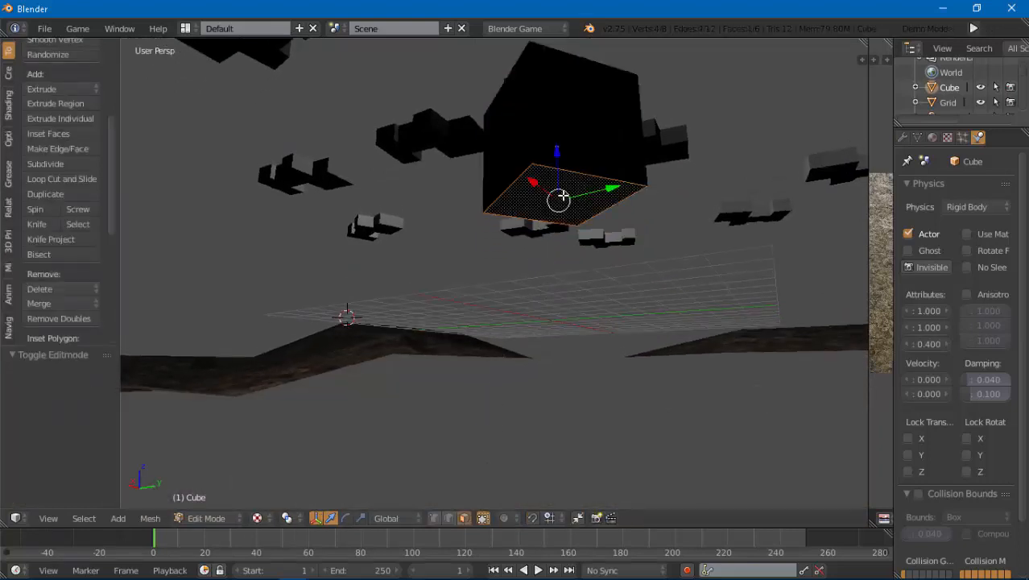
- Extrude the cube's bottom face, scale it outward and pull it down into a flared base, and test it in the game
key(e)
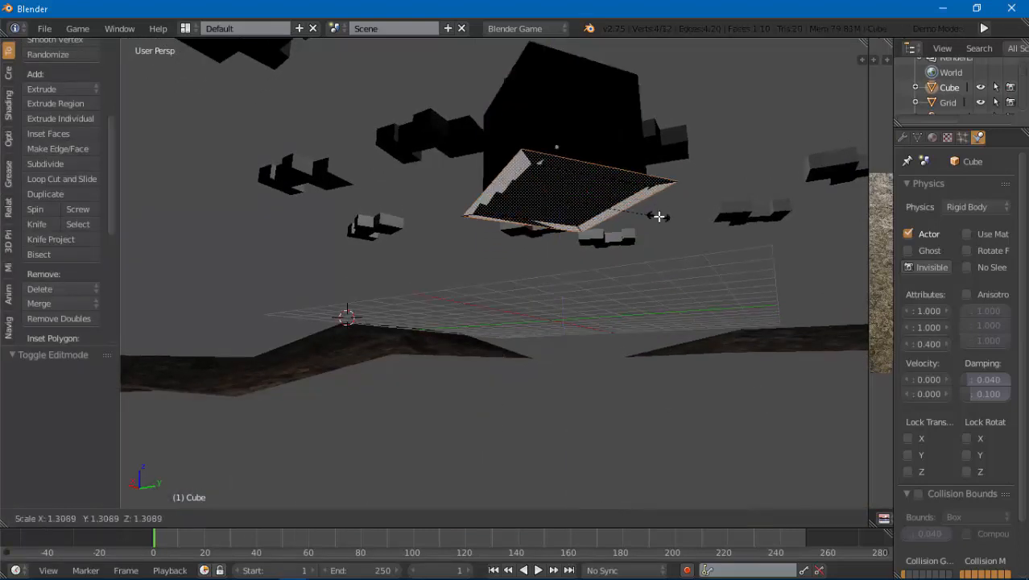
click(603, 172)
drag(559, 163, 560, 186)
key(Tab)
click(501, 192)
middle_drag(500, 192, 531, 237)
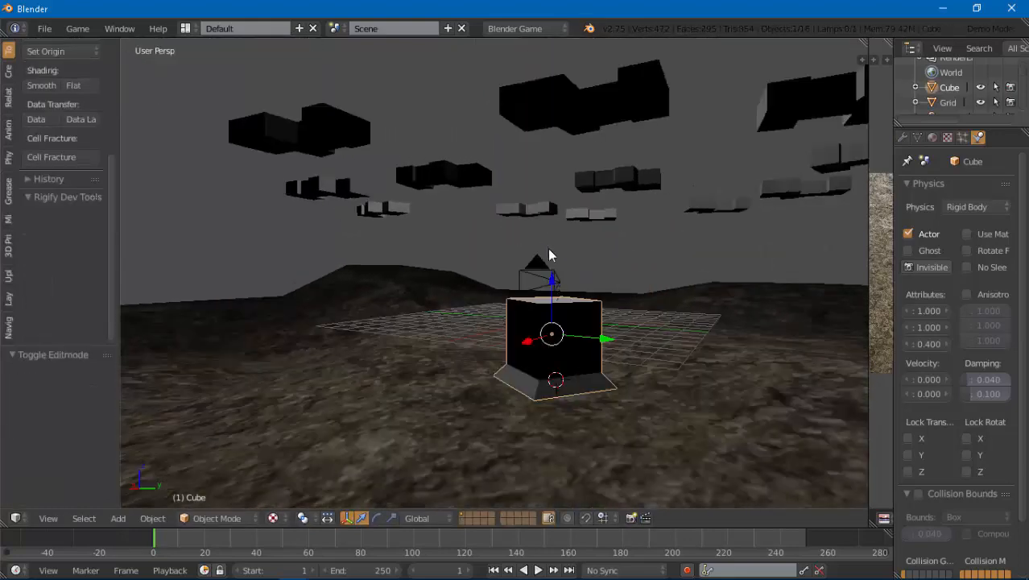
key(p)
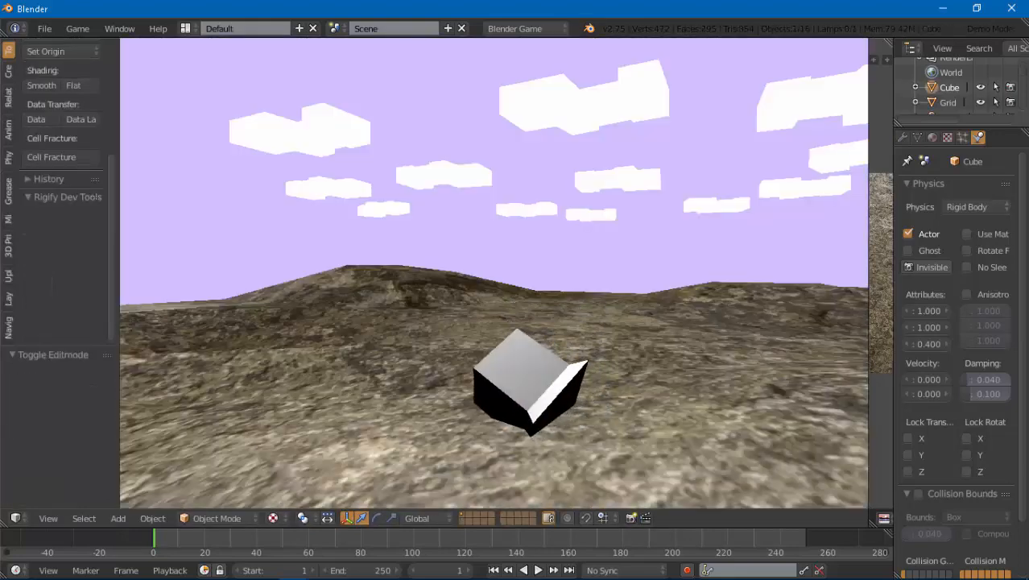
key(Escape)
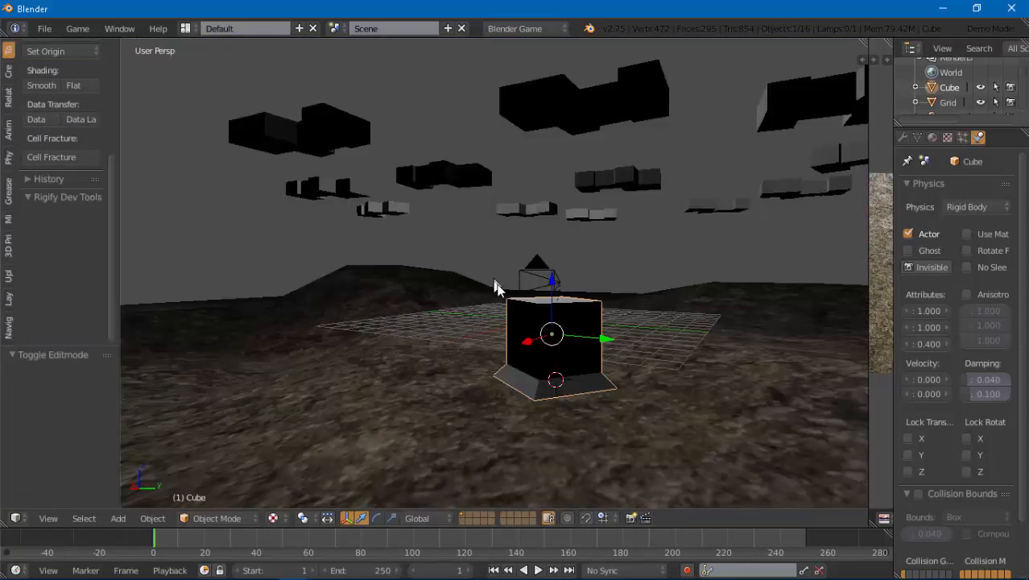
- Scale the bottom face of the cube's base wider in Edit Mode and run the game to test its stability
key(Tab)
click(606, 366)
middle_drag(605, 365, 609, 357)
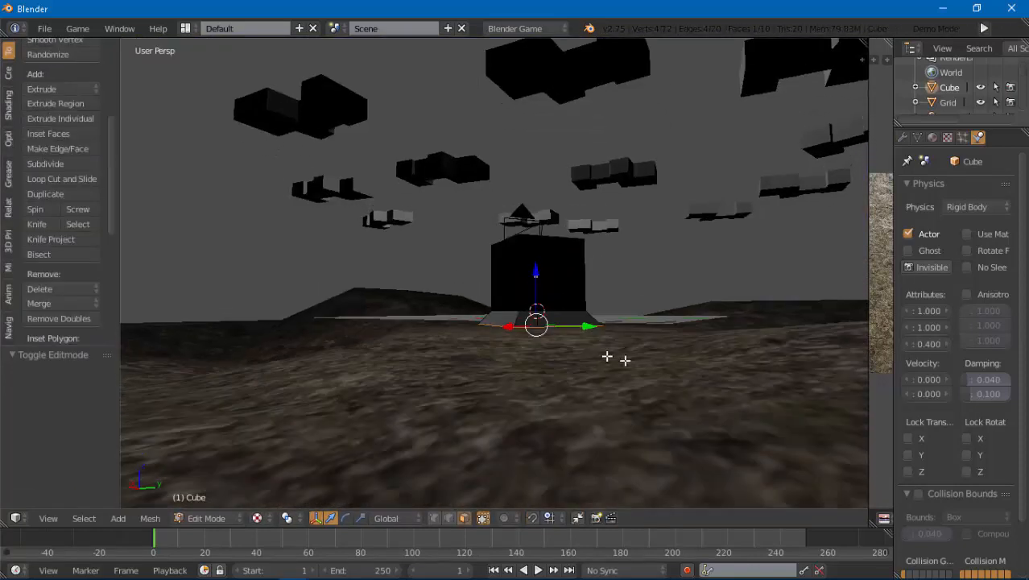
key(s)
click(664, 365)
key(Tab)
click(620, 363)
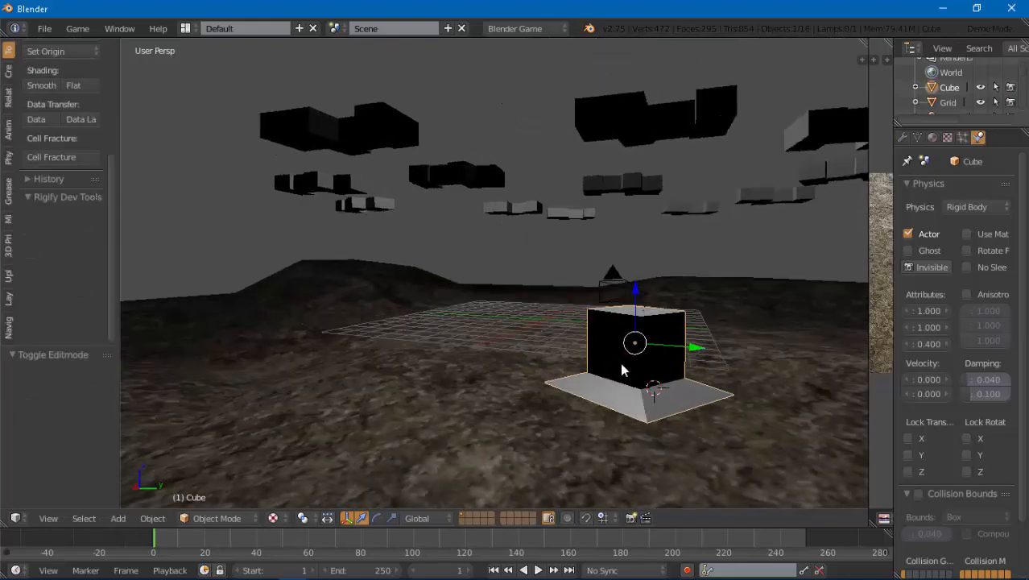
key(p)
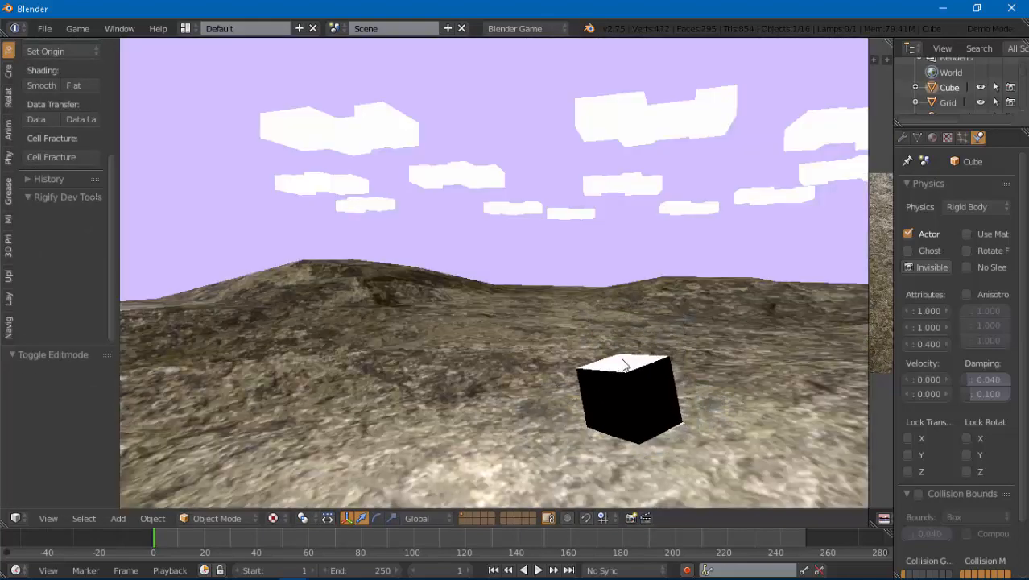
key(Escape)
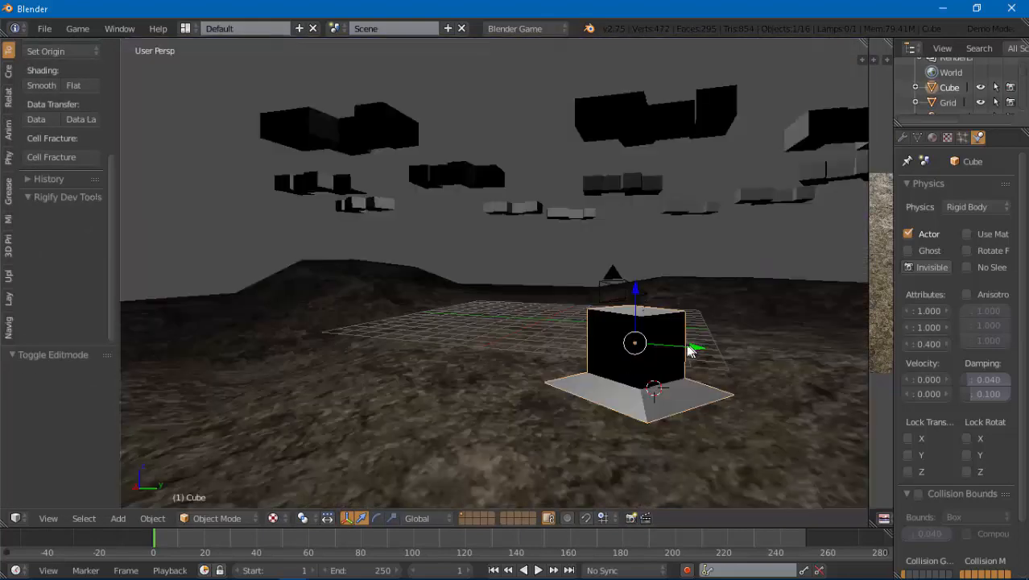
- Move the cube about -5.439 along Y and -11.463 along X, and run the game briefly
key(g)
key(y)
click(538, 351)
middle_drag(545, 345, 740, 354)
key(g)
key(x)
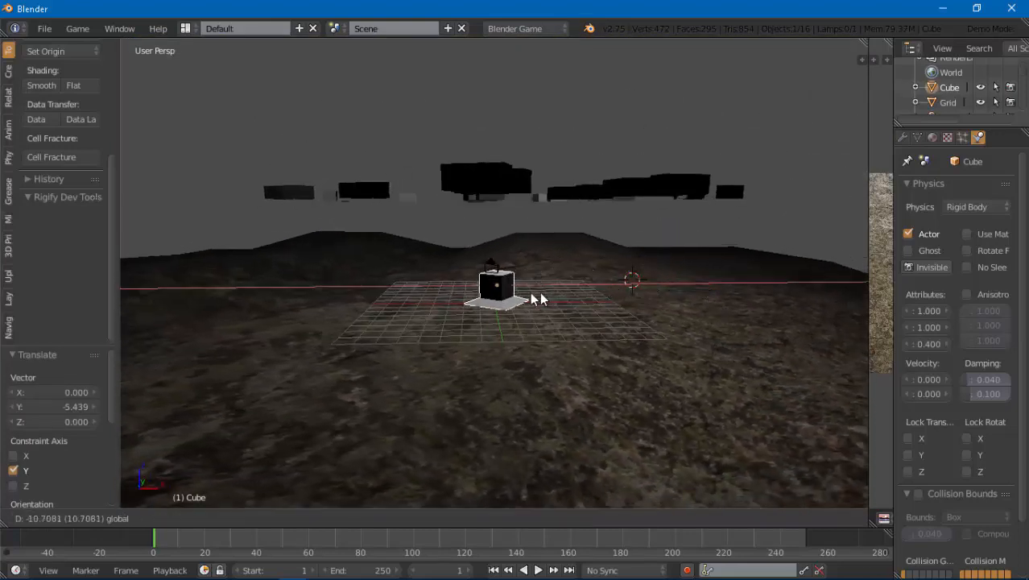
click(548, 293)
key(p)
key(Escape)
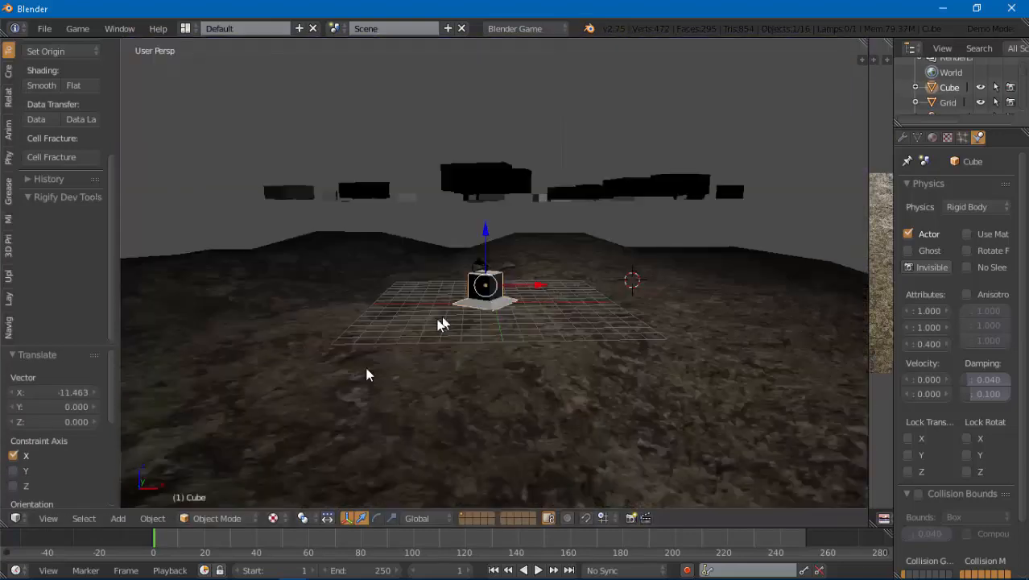
- Switch to the camera view and run the game three times to test the player's movement and view
click(49, 520)
click(84, 462)
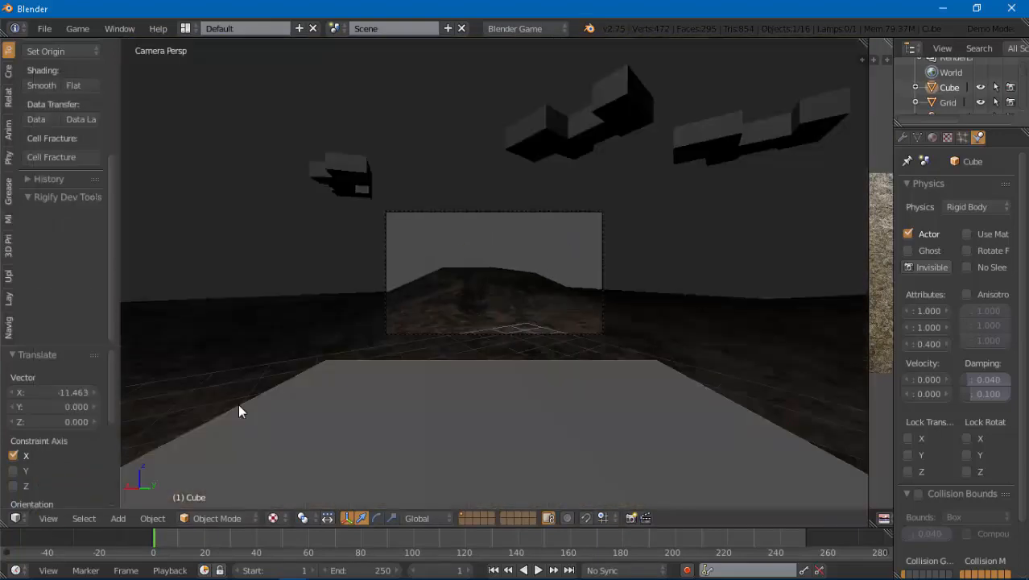
scroll(262, 390, up, 4)
key(p)
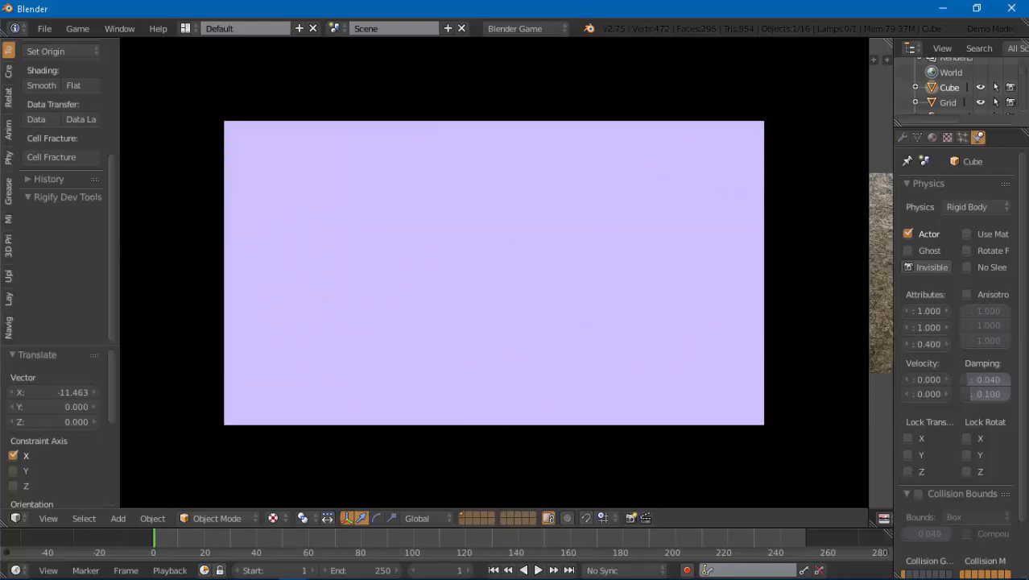
key(Escape)
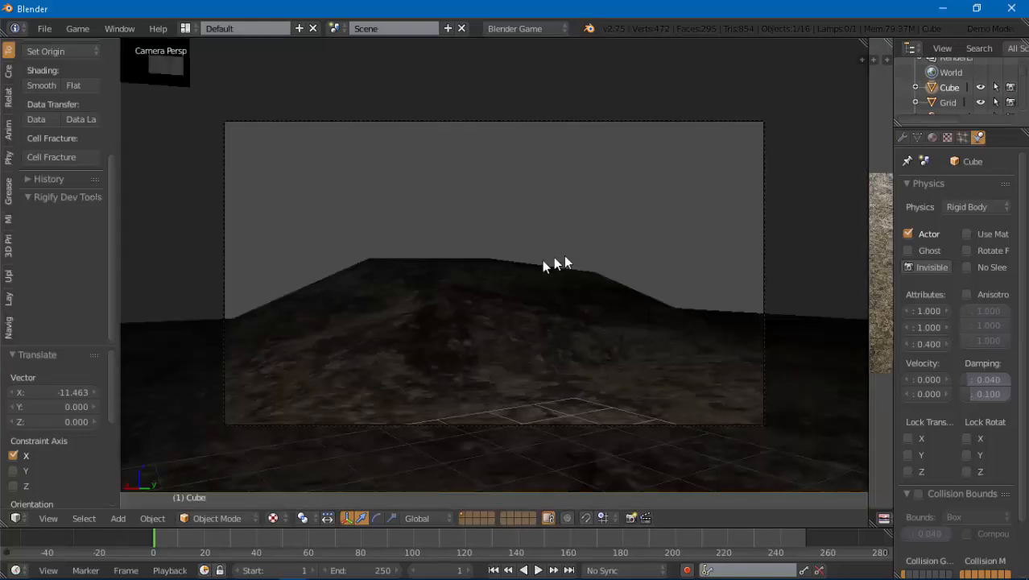
key(p)
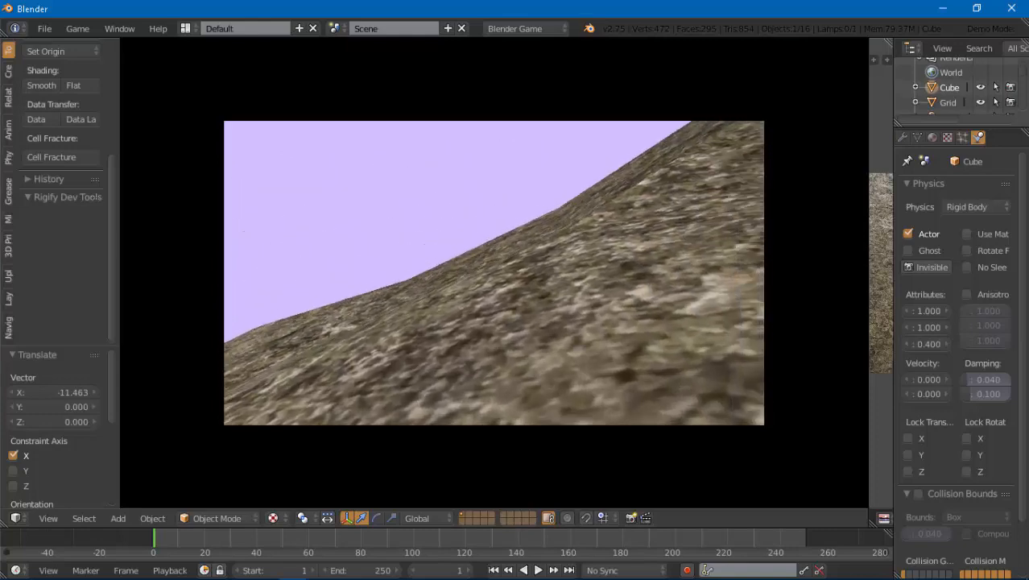
key(Escape)
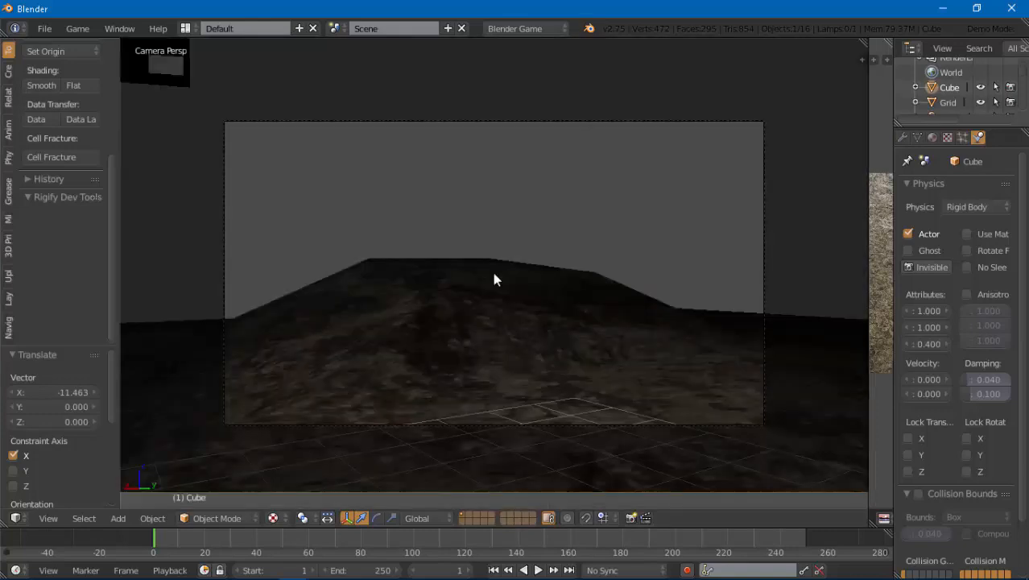
key(p)
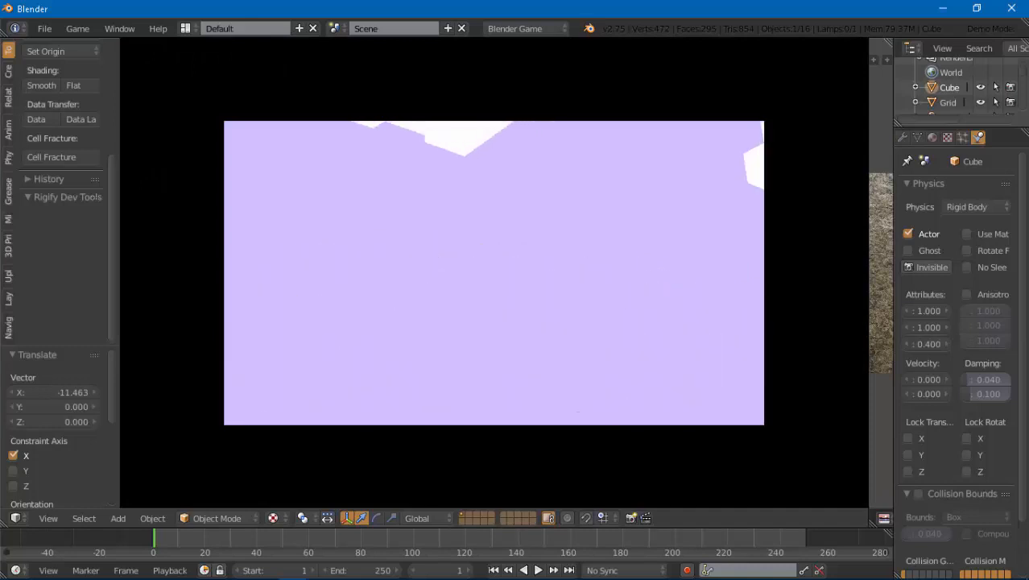
key(Escape)
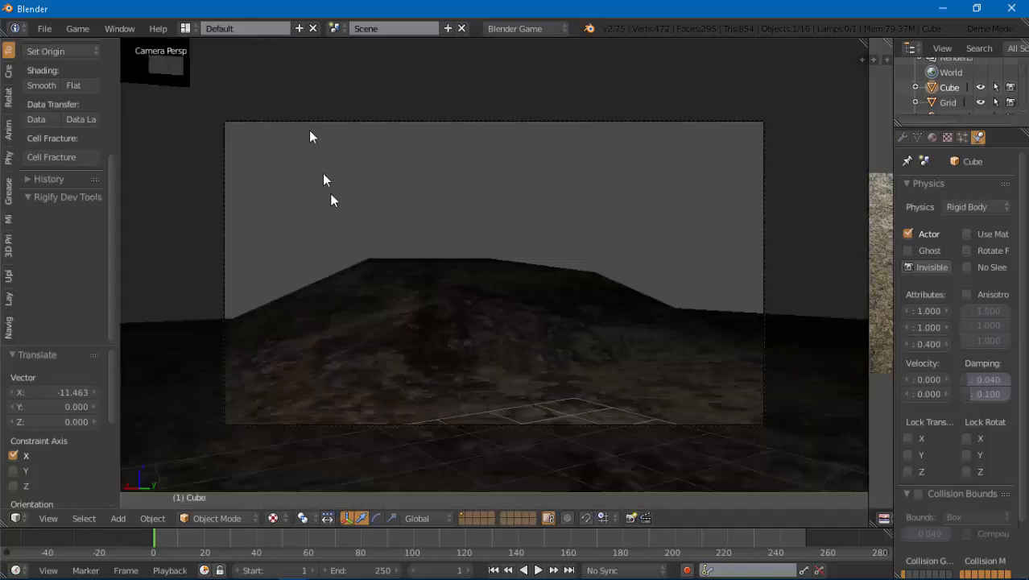
- Save the project as TestGame.blend in the Test Game folder on the Desktop
click(43, 29)
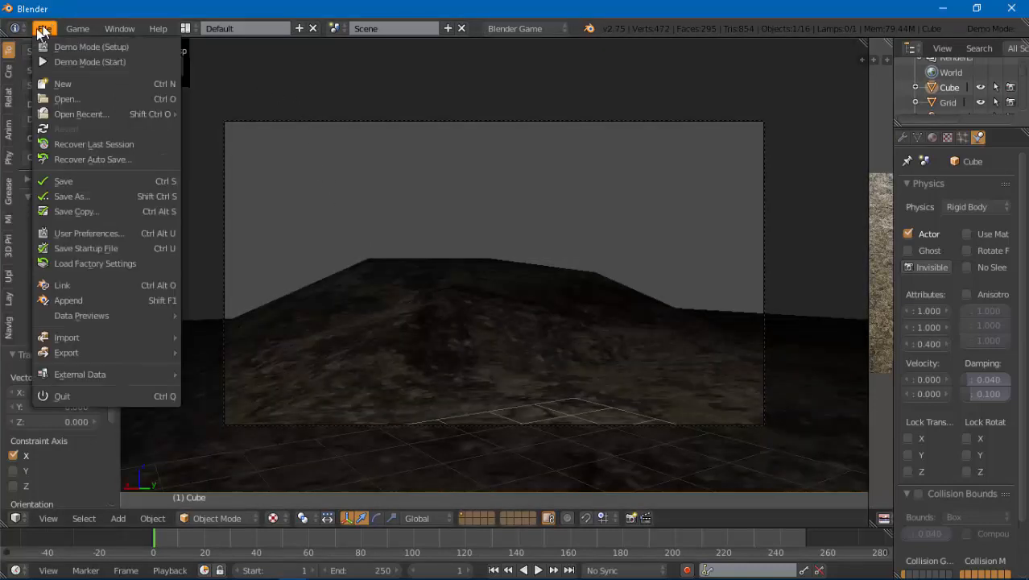
click(82, 182)
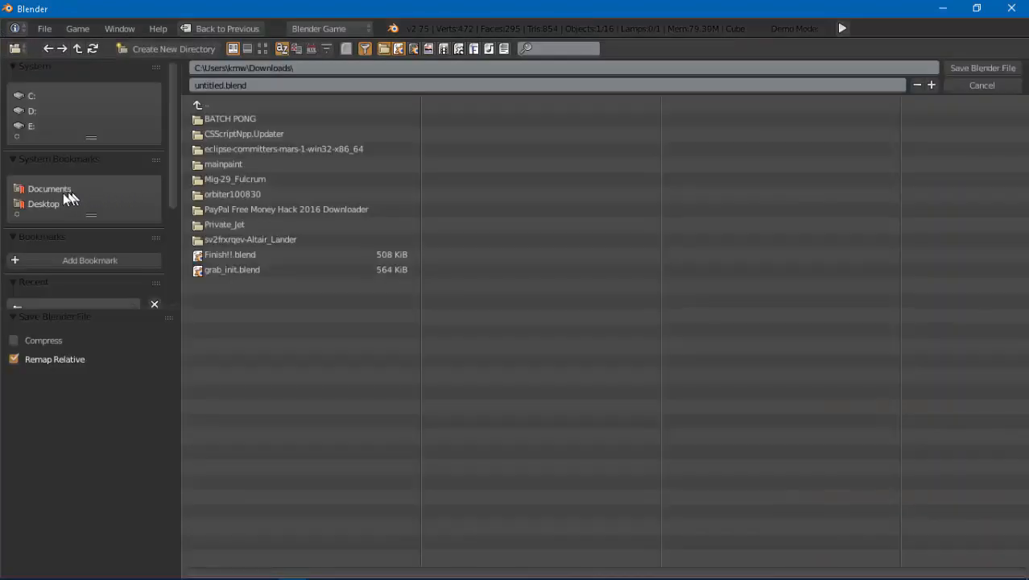
click(60, 206)
click(232, 178)
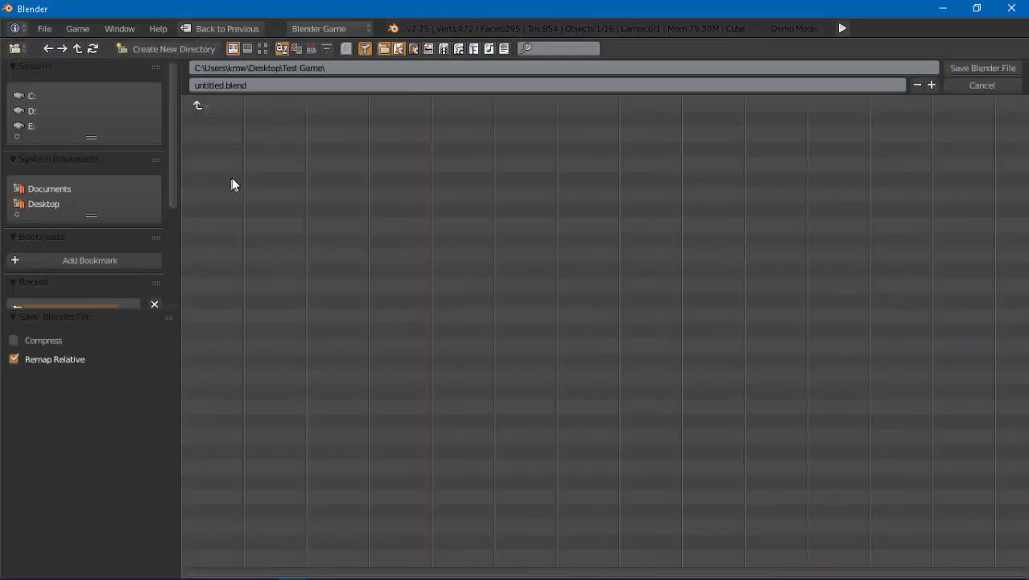
click(247, 85)
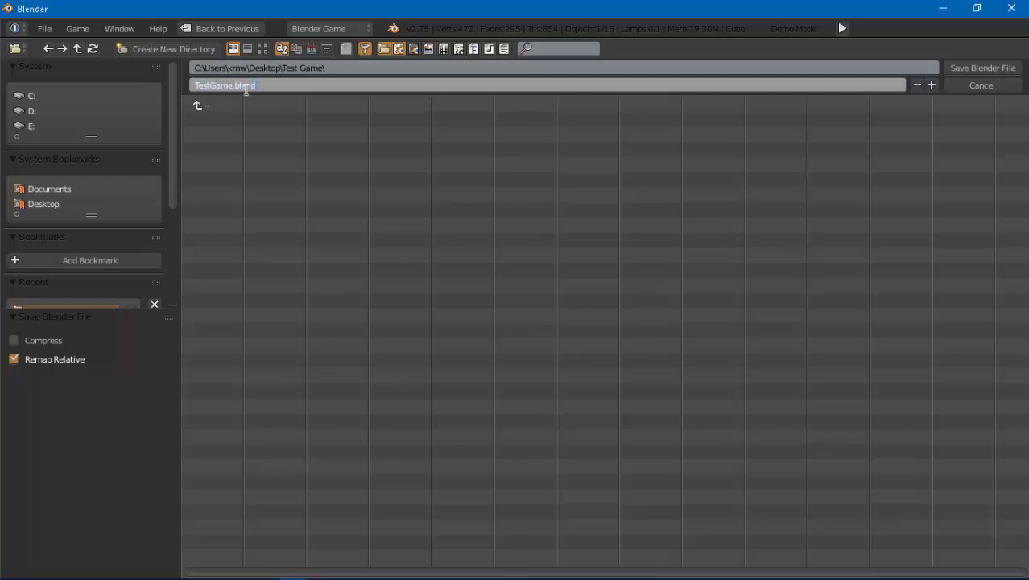
text(TestGame.blend)
key(Return)
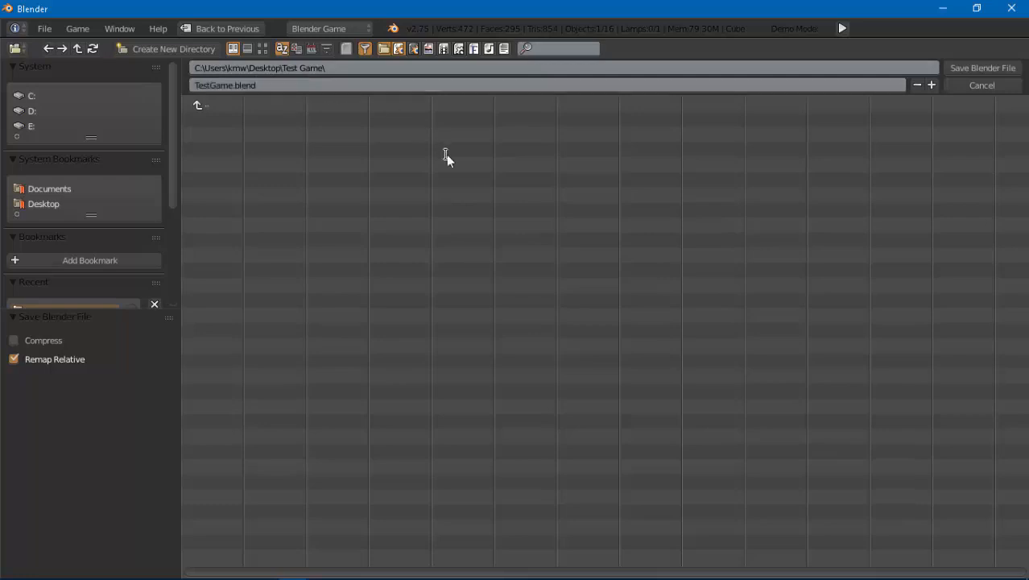
click(994, 68)
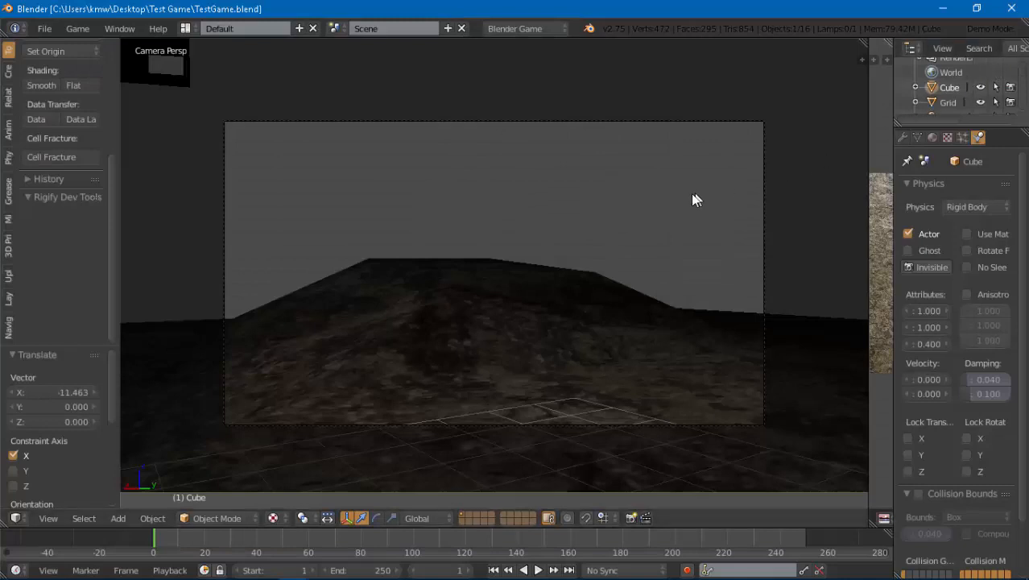